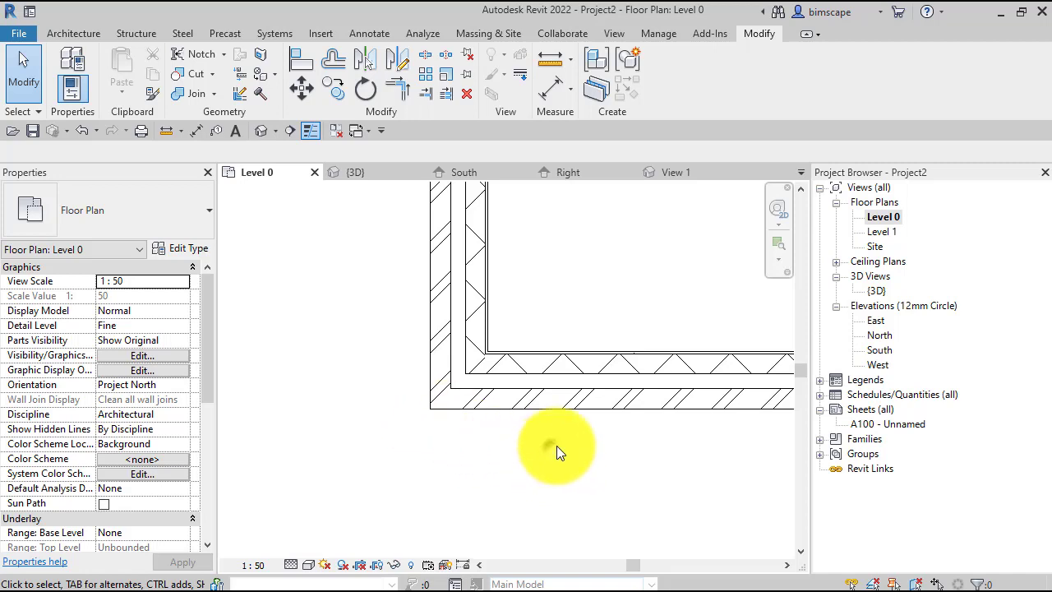
{"action": "scroll", "coordinate": [591, 440], "scroll_direction": "down", "scroll_amount": 2}
{"action": "scroll", "coordinate": [715, 485], "scroll_direction": "up", "scroll_amount": 1}
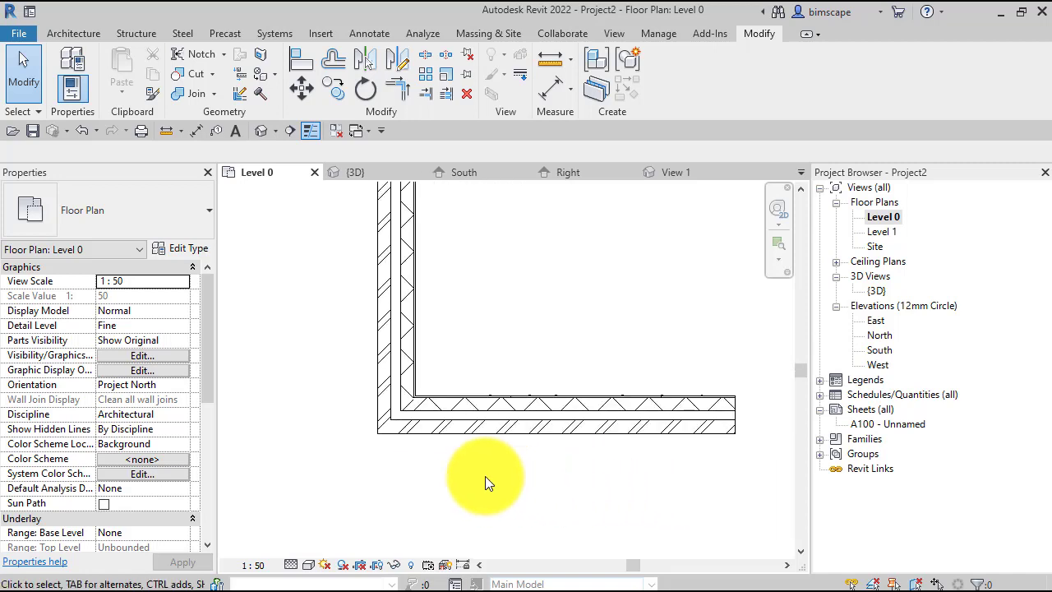
{"action": "middle_click_drag", "start_coordinate": [430, 452], "coordinate": [479, 465]}
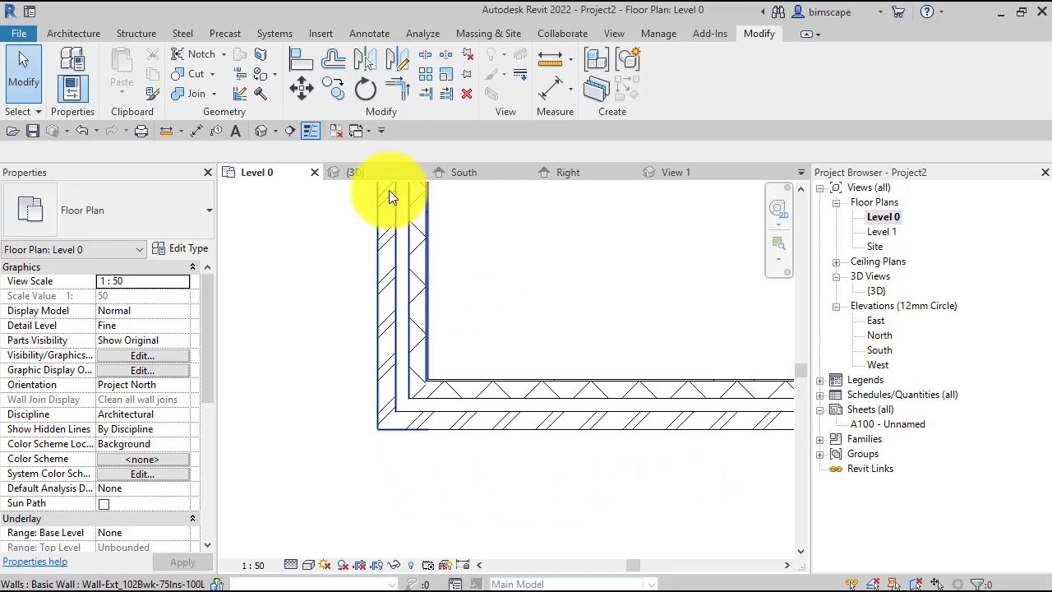
{"action": "scroll", "coordinate": [354, 422], "scroll_direction": "up", "scroll_amount": 1}
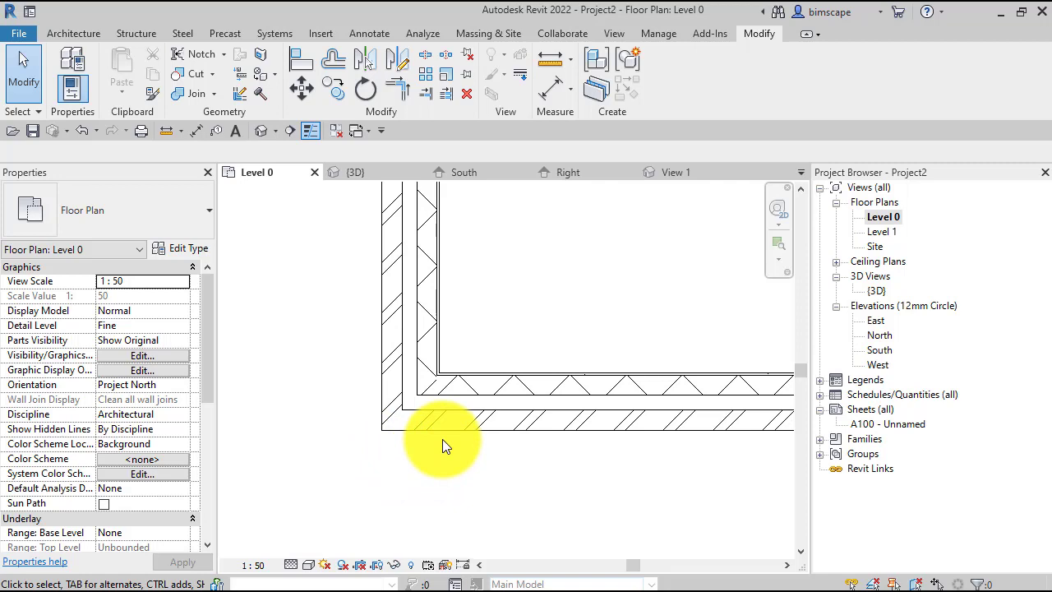
{"action": "middle_click_drag", "start_coordinate": [484, 469], "coordinate": [475, 476]}
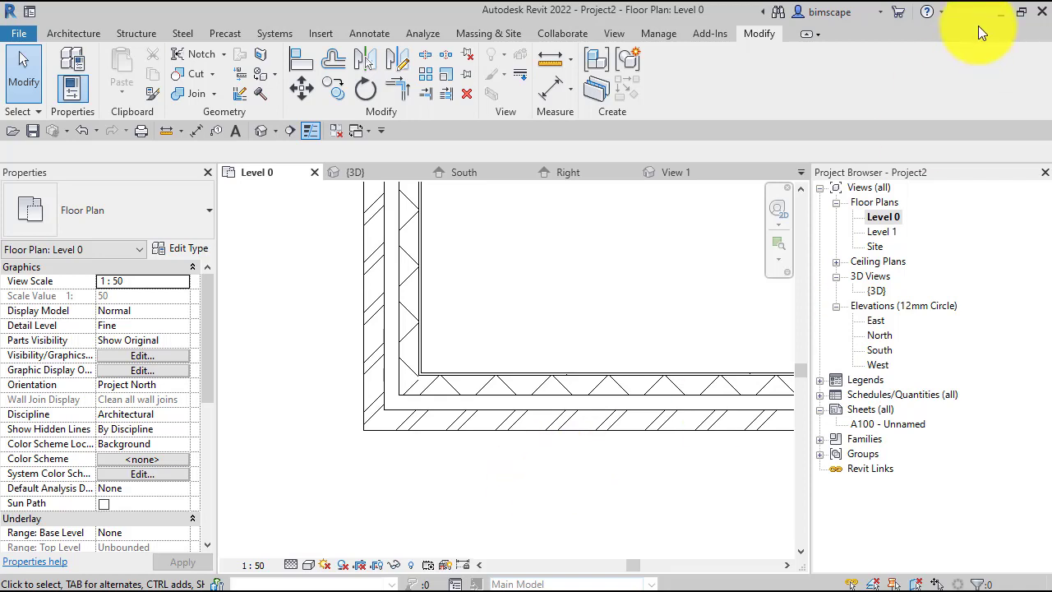
- Switch to the browser to examine the two reference plans of projecting wall corners, closing the first image, and return to Revit
{"action": "left_click", "coordinate": [1000, 13]}
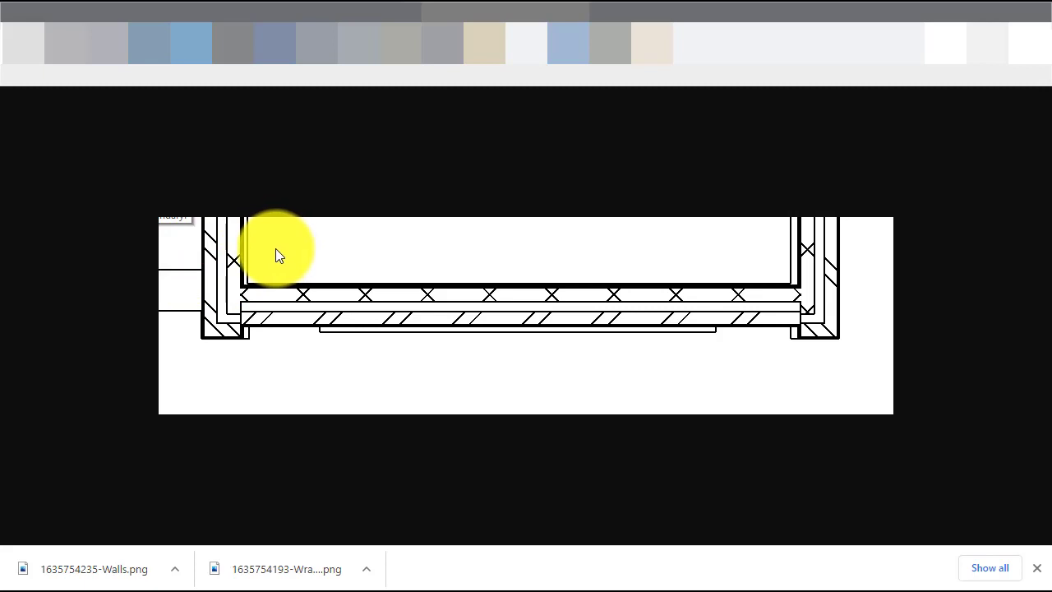
{"action": "key", "text": "ctrl+w"}
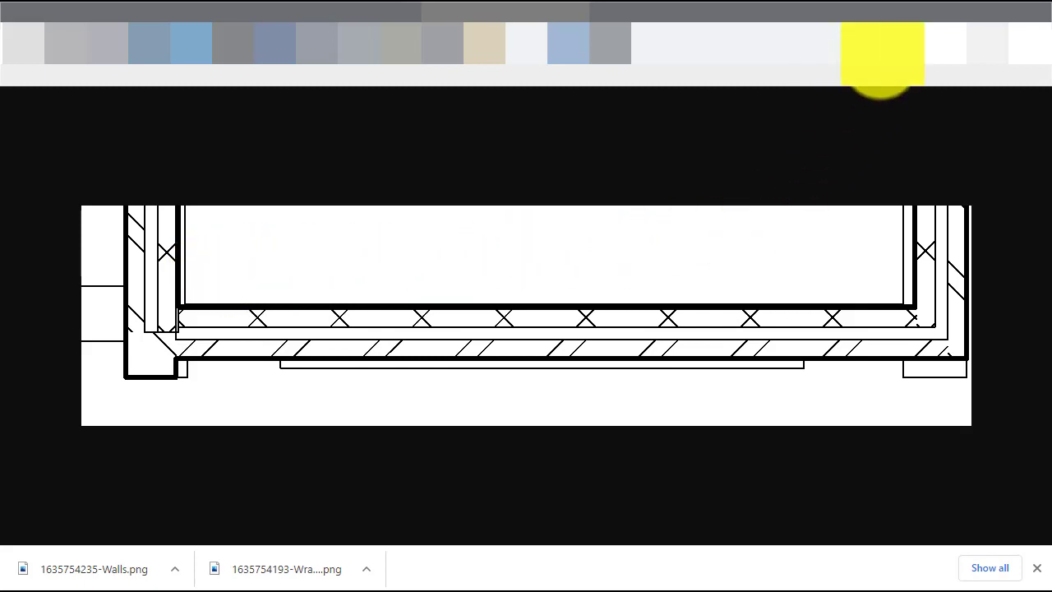
{"action": "left_click", "coordinate": [954, 12]}
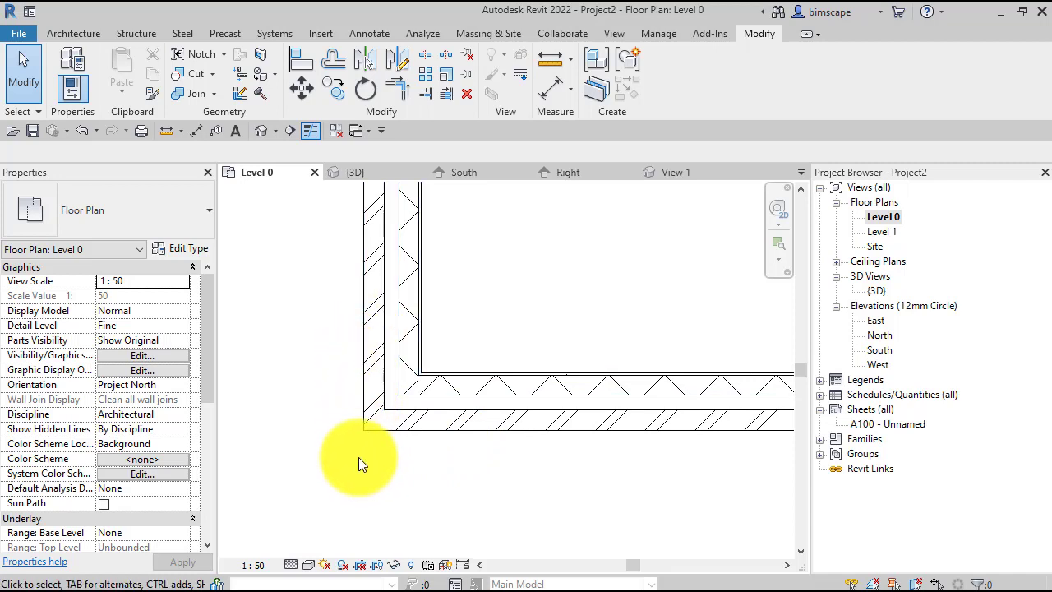
- Examine the type properties and layer structure of the vertical exterior wall at the corner, leaving them unedited
{"action": "left_click", "coordinate": [364, 397]}
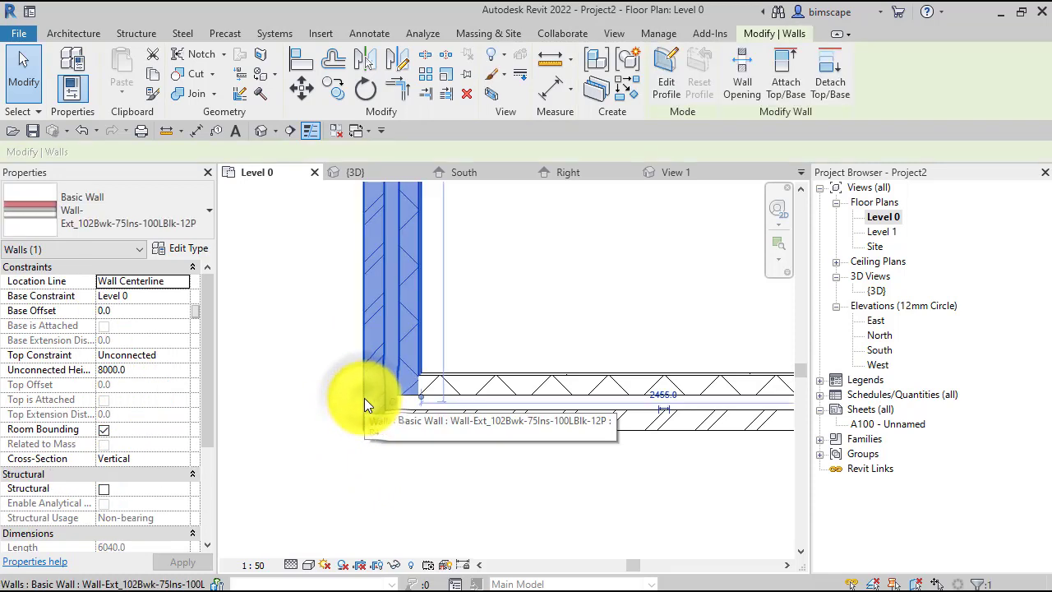
{"action": "left_click", "coordinate": [167, 249]}
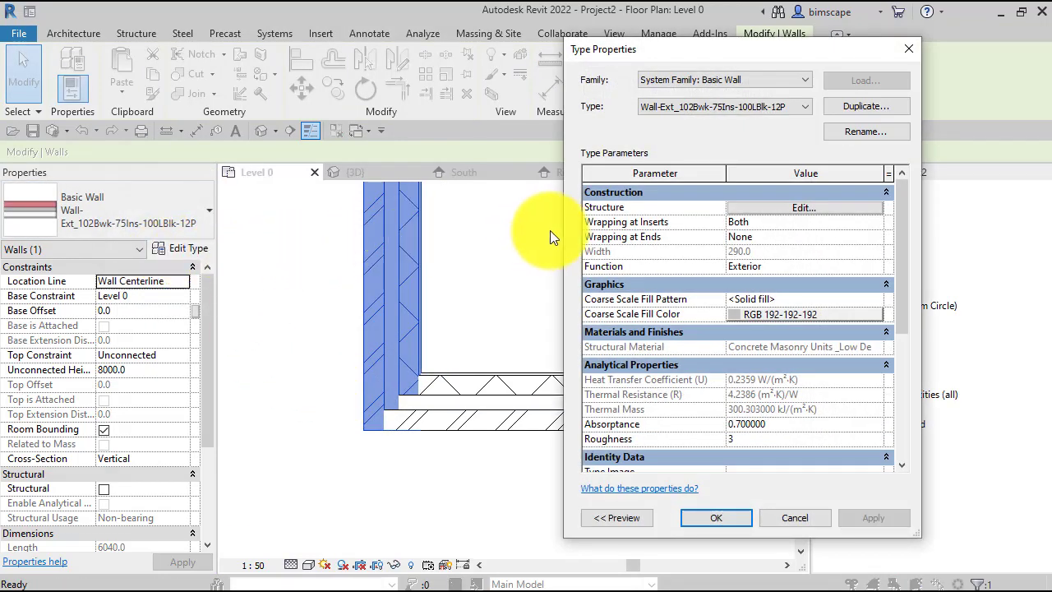
{"action": "left_click", "coordinate": [739, 211]}
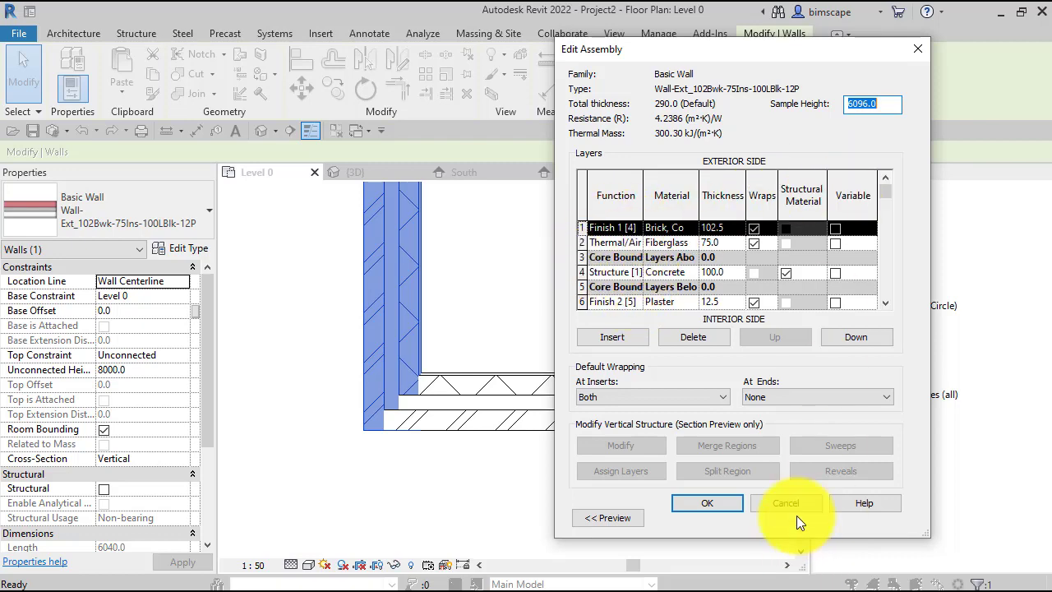
{"action": "left_click", "coordinate": [776, 504]}
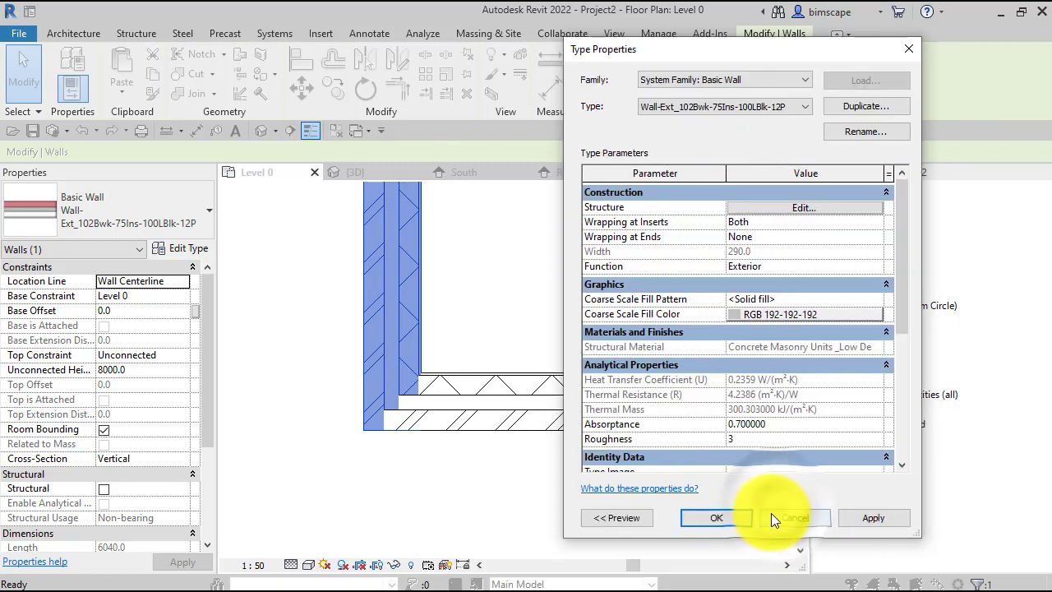
{"action": "left_click", "coordinate": [716, 517]}
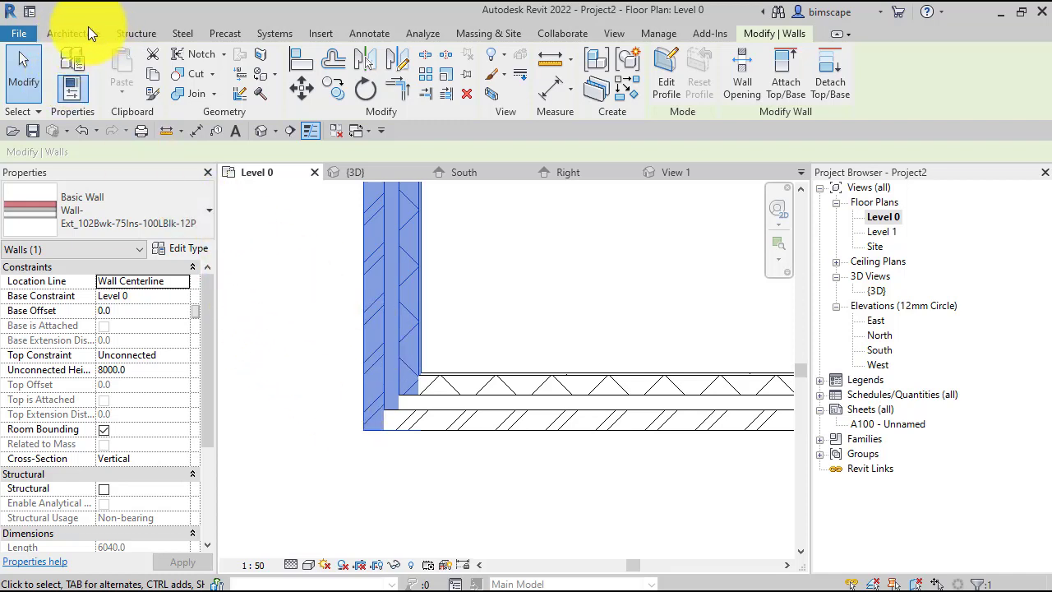
- Try placing a Brick pilaster architectural column on the horizontal wall's outer face near the corner, and delete it again
{"action": "left_click", "coordinate": [68, 33]}
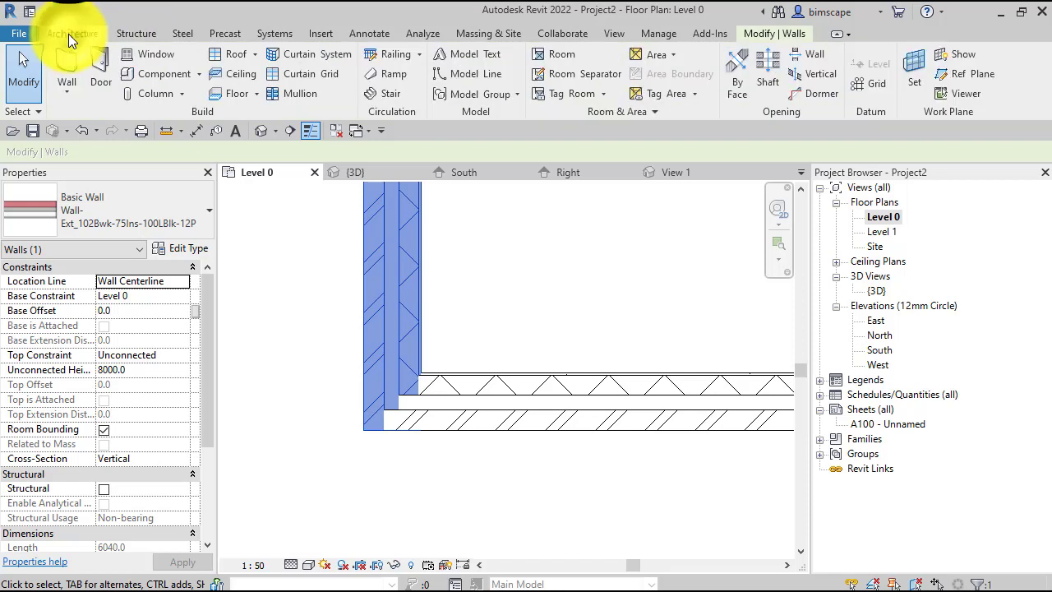
{"action": "left_click", "coordinate": [182, 94]}
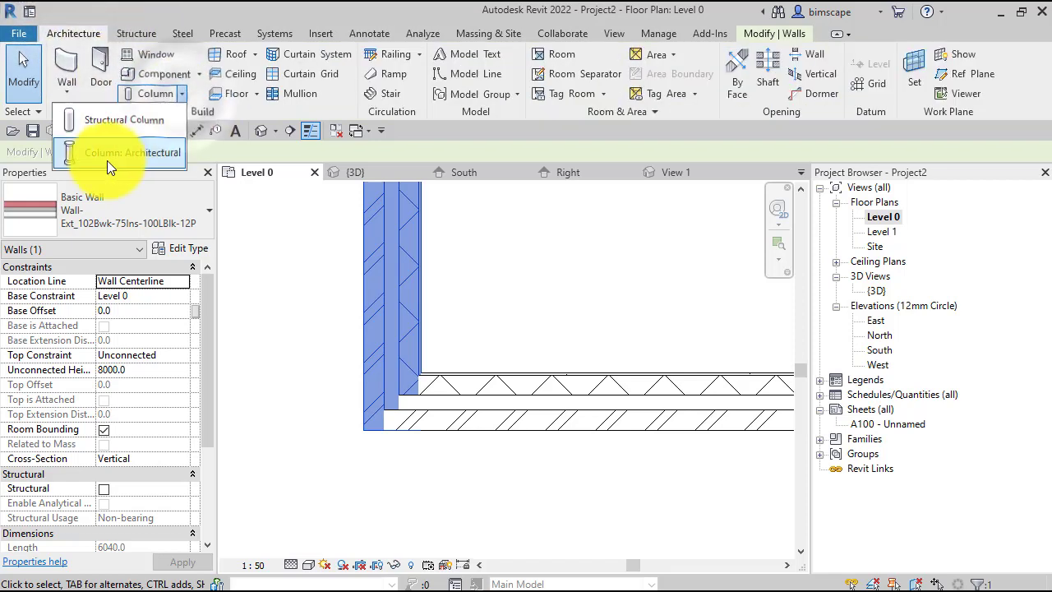
{"action": "left_click", "coordinate": [534, 456]}
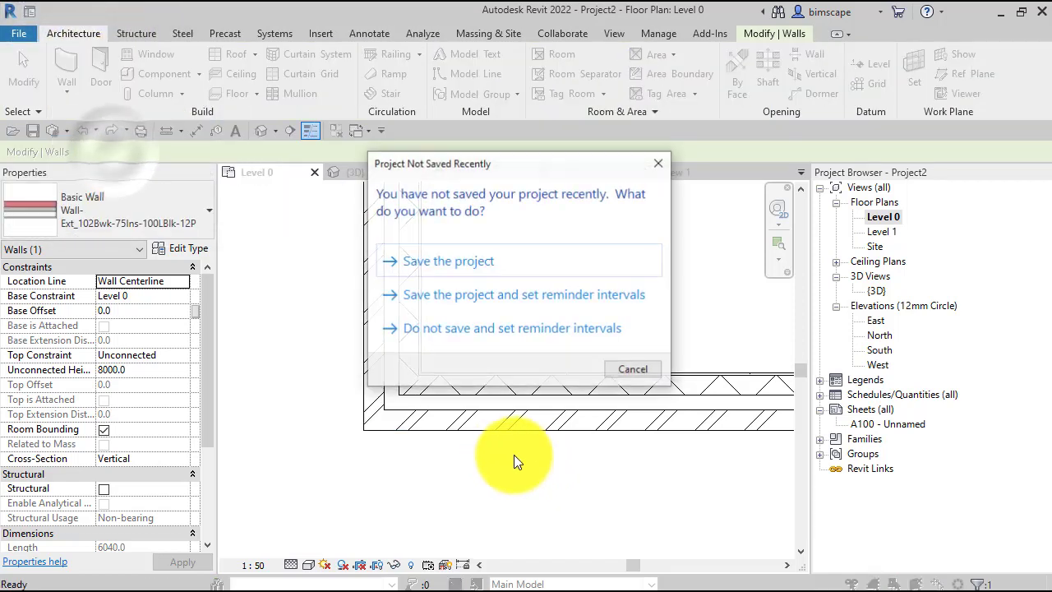
{"action": "left_click", "coordinate": [631, 370]}
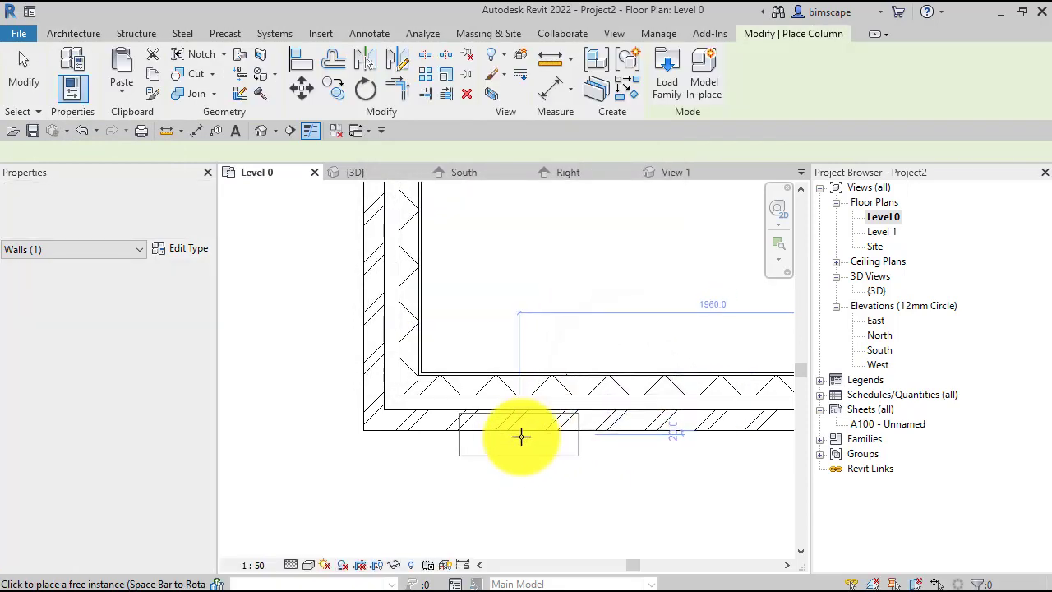
{"action": "left_click", "coordinate": [536, 435]}
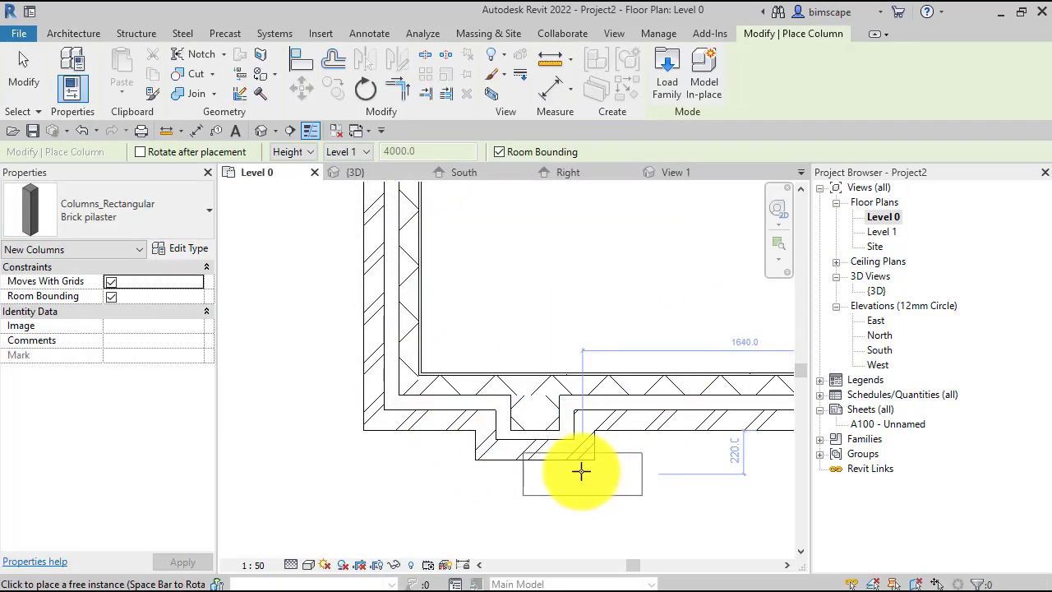
{"action": "key", "text": "Escape"}
{"action": "key", "text": "Escape"}
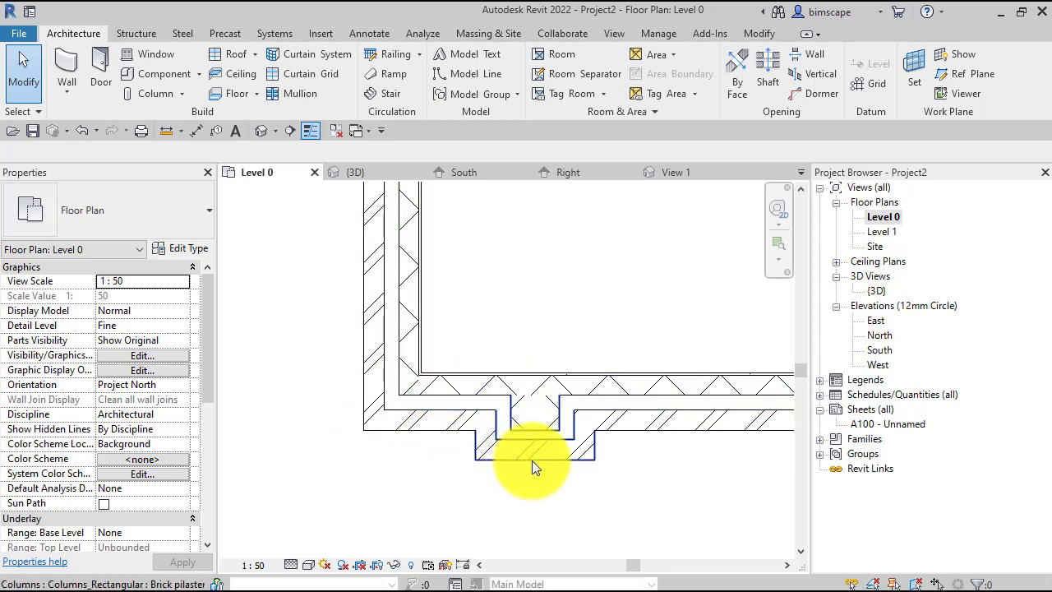
{"action": "left_click", "coordinate": [583, 456]}
{"action": "key", "text": "Delete"}
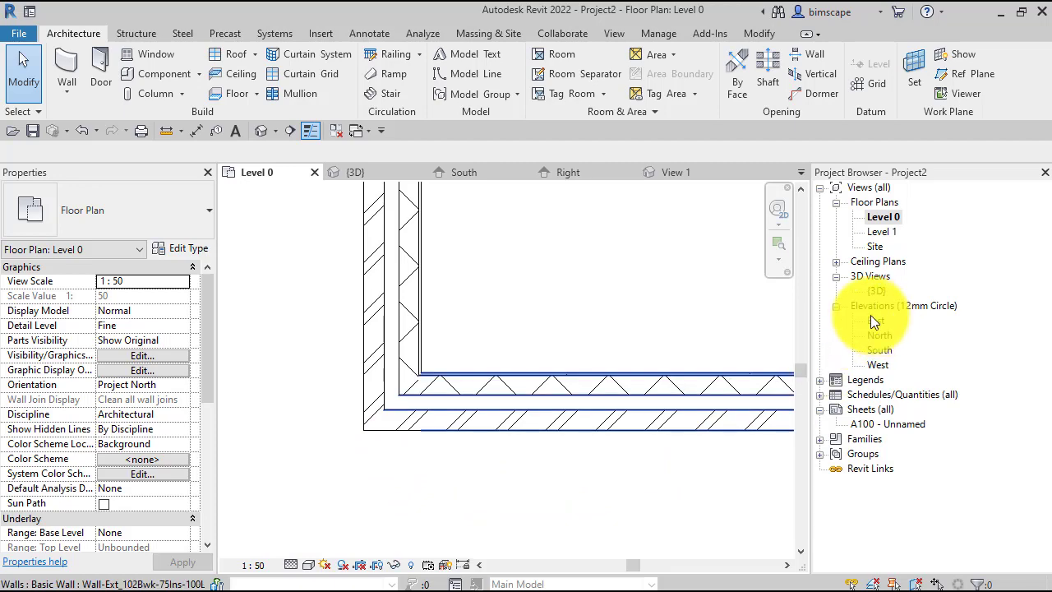
- In the {3D} view, place a vertical Cornice wall sweep on the shorter wall's outer face beside the corner
{"action": "double_click", "coordinate": [876, 290]}
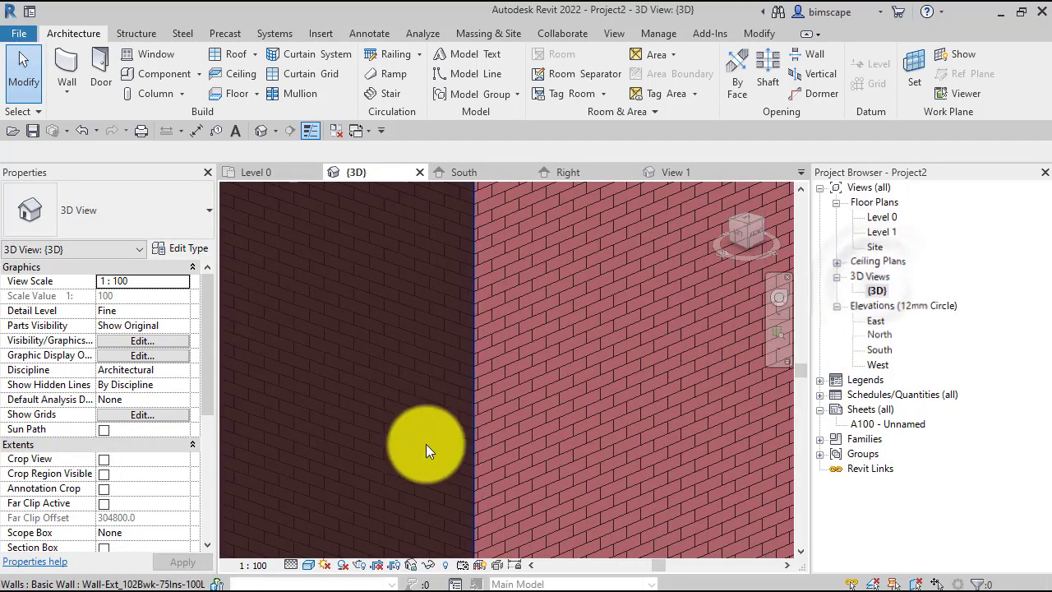
{"action": "scroll", "coordinate": [425, 444], "scroll_direction": "down", "scroll_amount": 5}
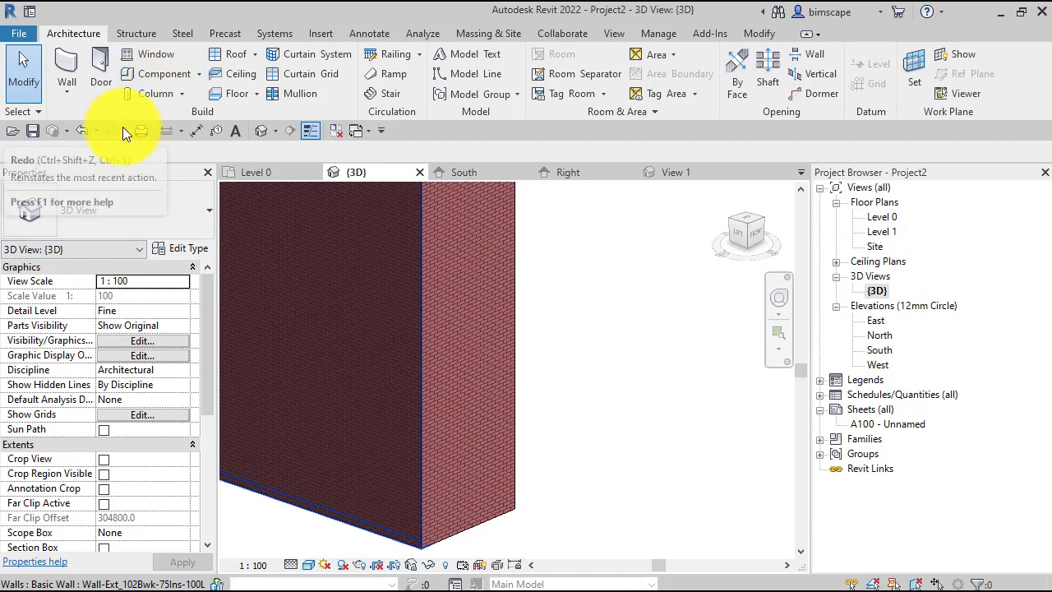
{"action": "left_click", "coordinate": [64, 94]}
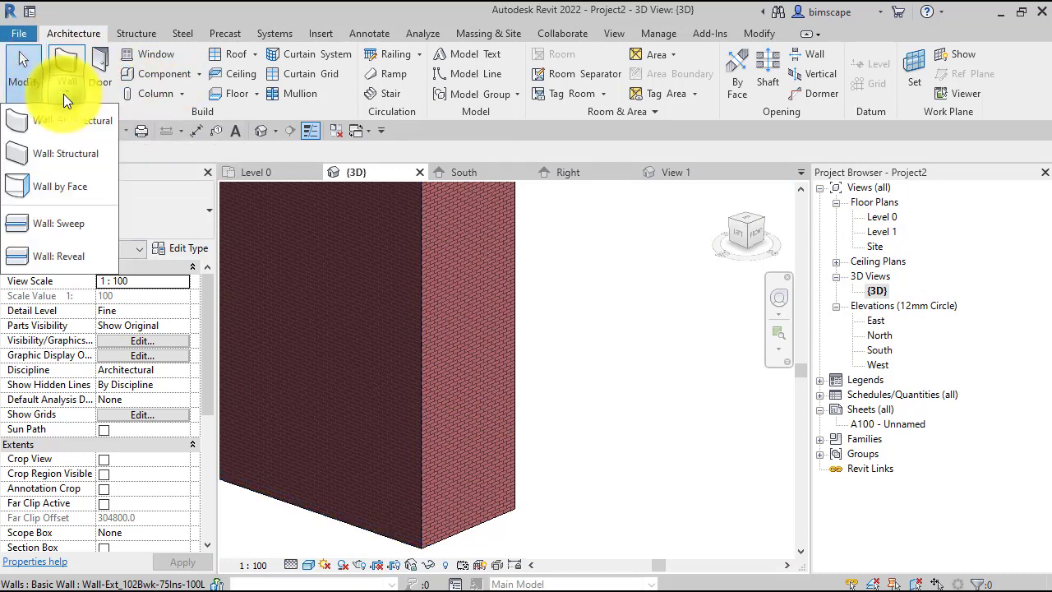
{"action": "left_click", "coordinate": [60, 231]}
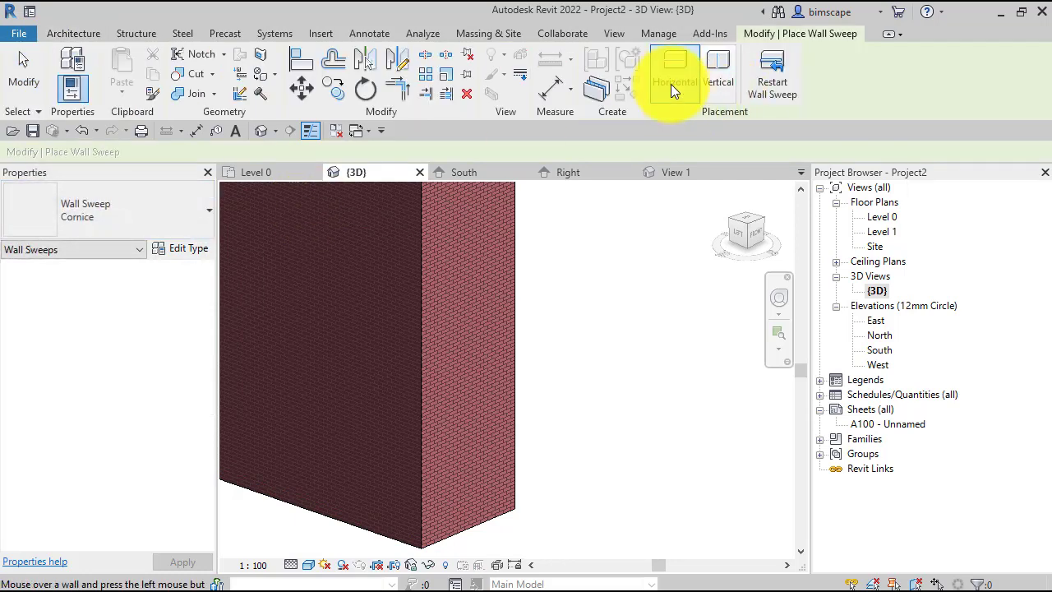
{"action": "left_click", "coordinate": [719, 60]}
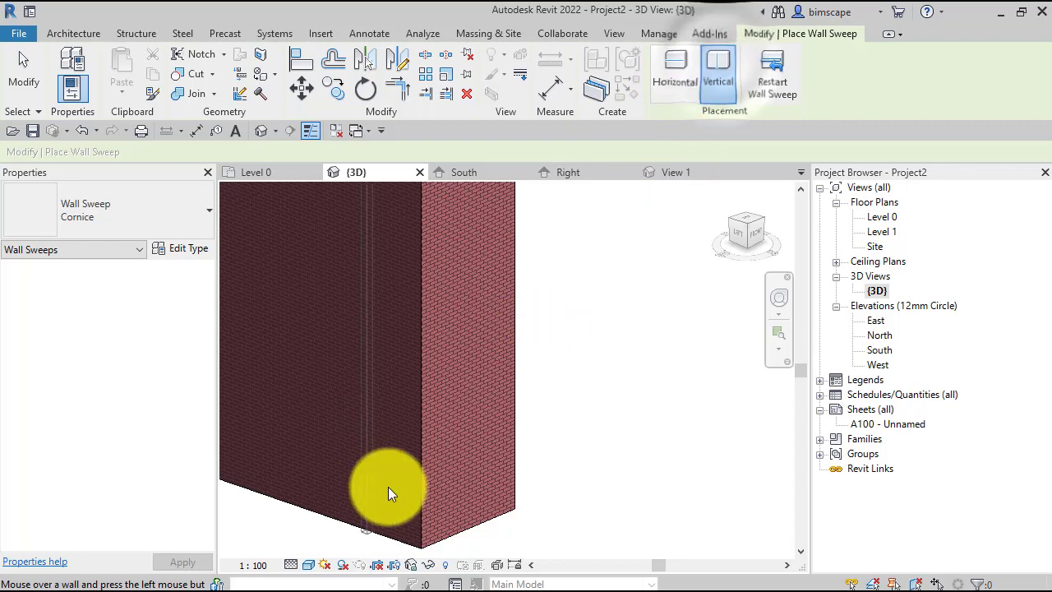
{"action": "left_click", "coordinate": [438, 504]}
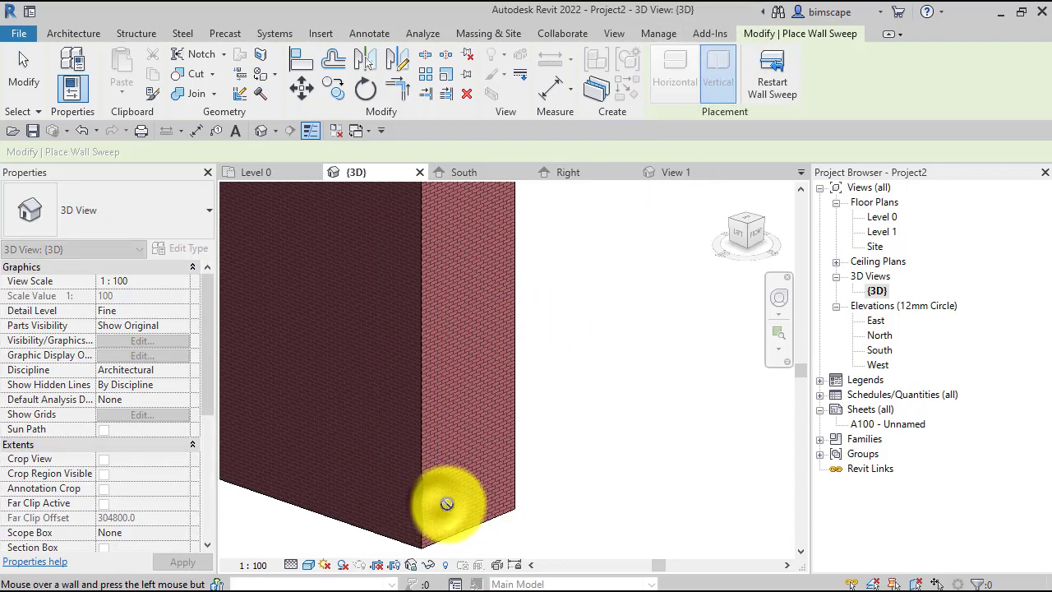
{"action": "key", "text": "Escape"}
{"action": "key", "text": "Escape"}
- Examine the vertical wall sweep beside the corner from its base up to the top of the wall
{"action": "scroll", "coordinate": [409, 384], "scroll_direction": "up", "scroll_amount": 5}
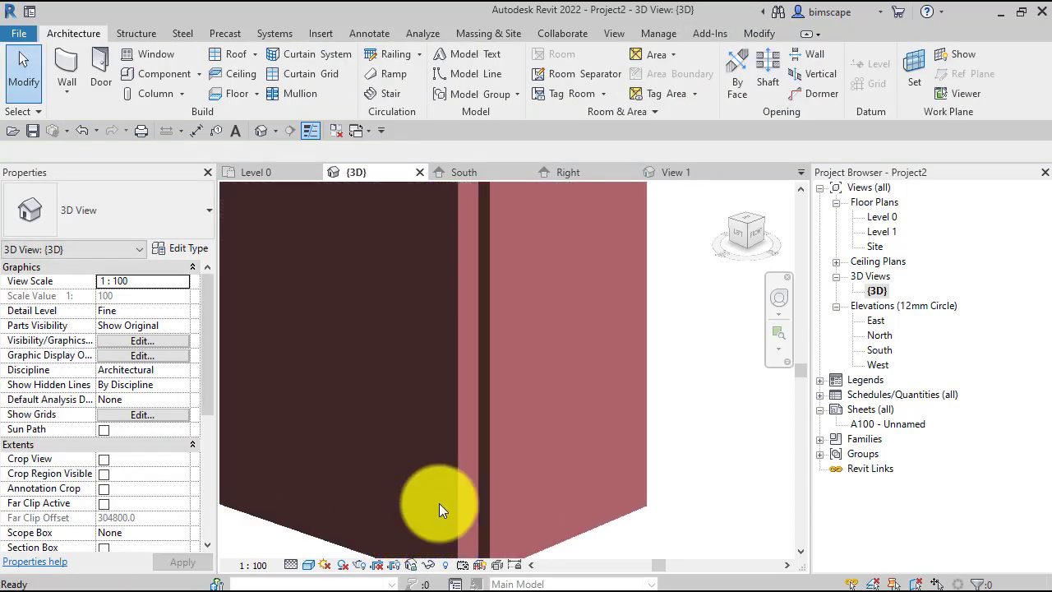
{"action": "scroll", "coordinate": [439, 503], "scroll_direction": "up", "scroll_amount": 1}
{"action": "middle_click_drag", "start_coordinate": [541, 502], "coordinate": [552, 361]}
{"action": "scroll", "coordinate": [552, 361], "scroll_direction": "up", "scroll_amount": 1}
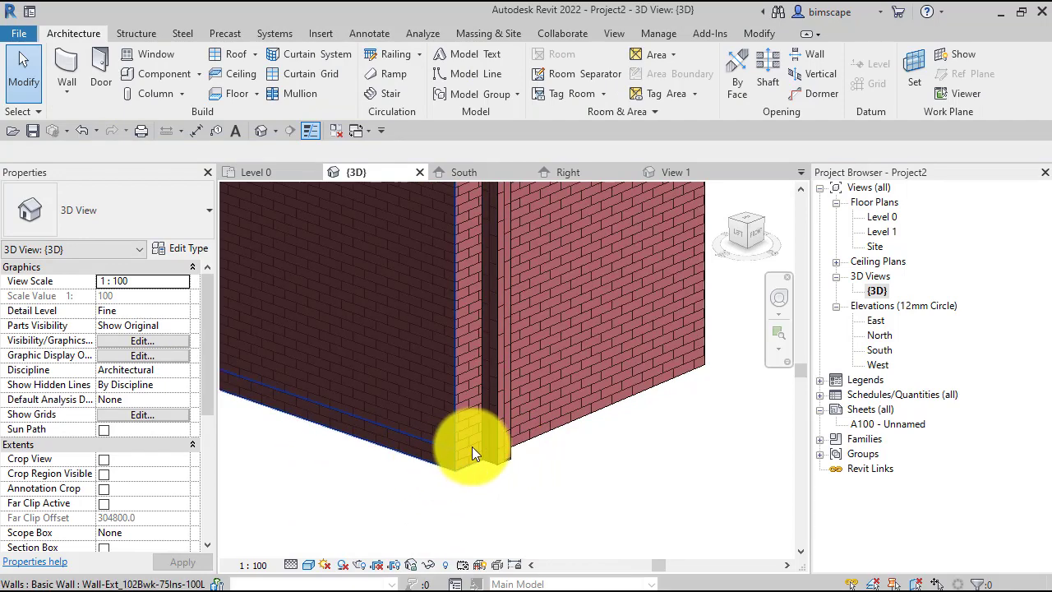
{"action": "scroll", "coordinate": [474, 445], "scroll_direction": "up", "scroll_amount": 3}
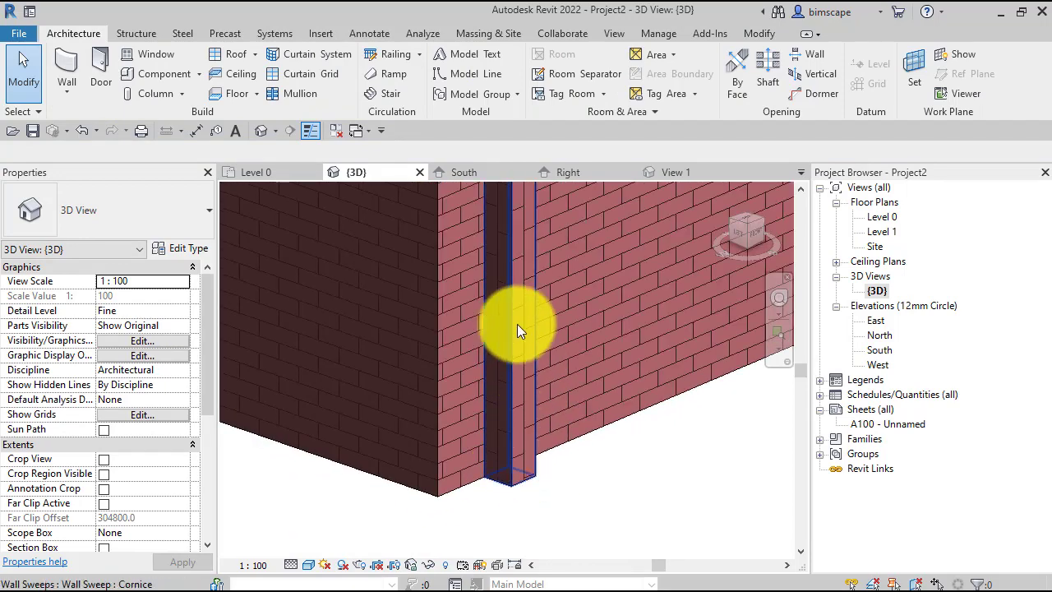
{"action": "scroll", "coordinate": [523, 407], "scroll_direction": "down", "scroll_amount": 2}
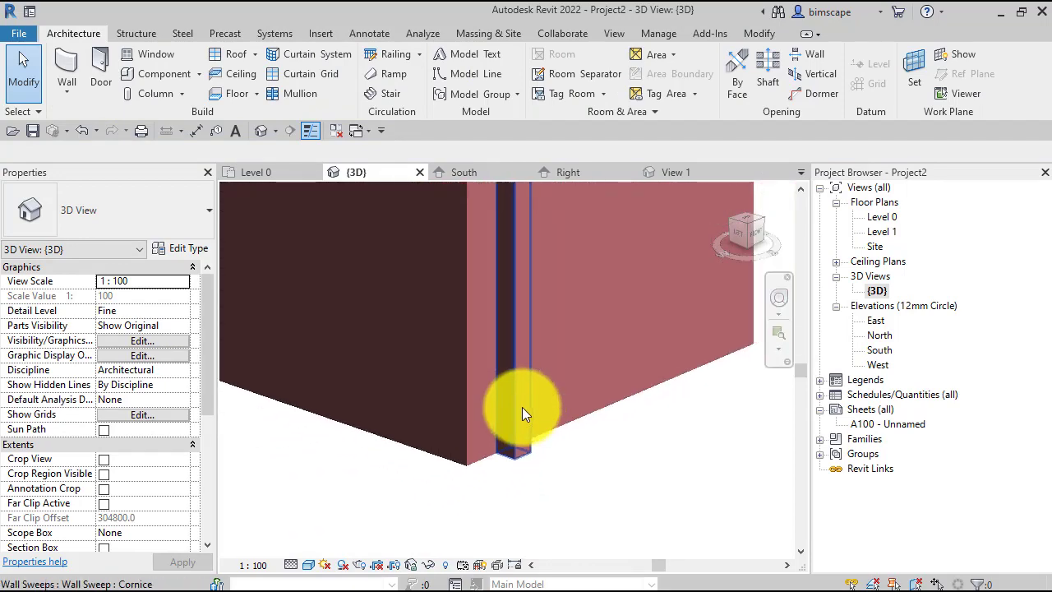
{"action": "scroll", "coordinate": [523, 407], "scroll_direction": "down", "scroll_amount": 2}
{"action": "middle_click_drag", "start_coordinate": [559, 424], "coordinate": [539, 560]}
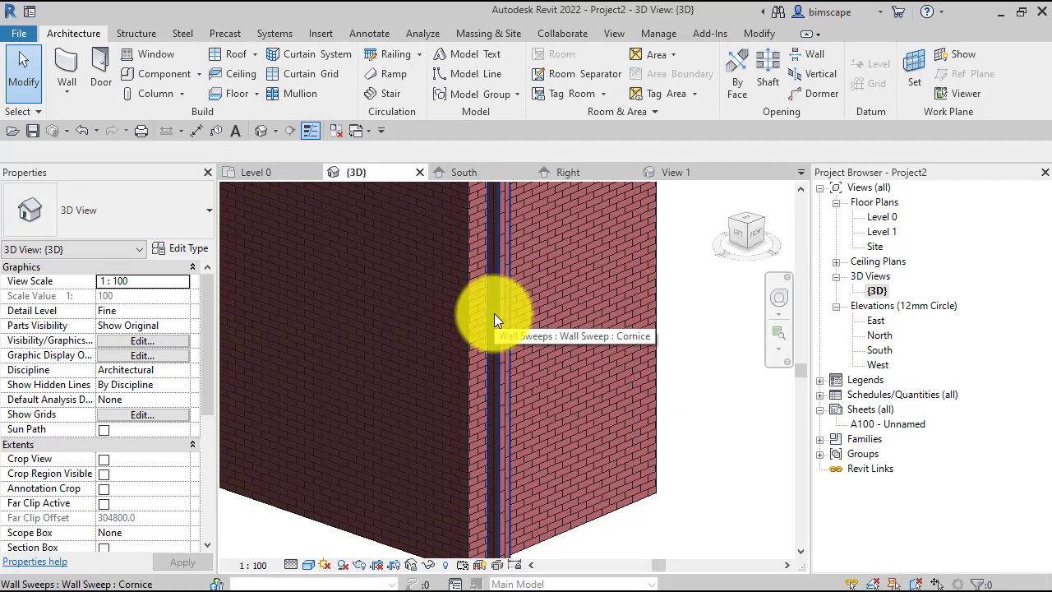
{"action": "scroll", "coordinate": [497, 317], "scroll_direction": "down", "scroll_amount": 4}
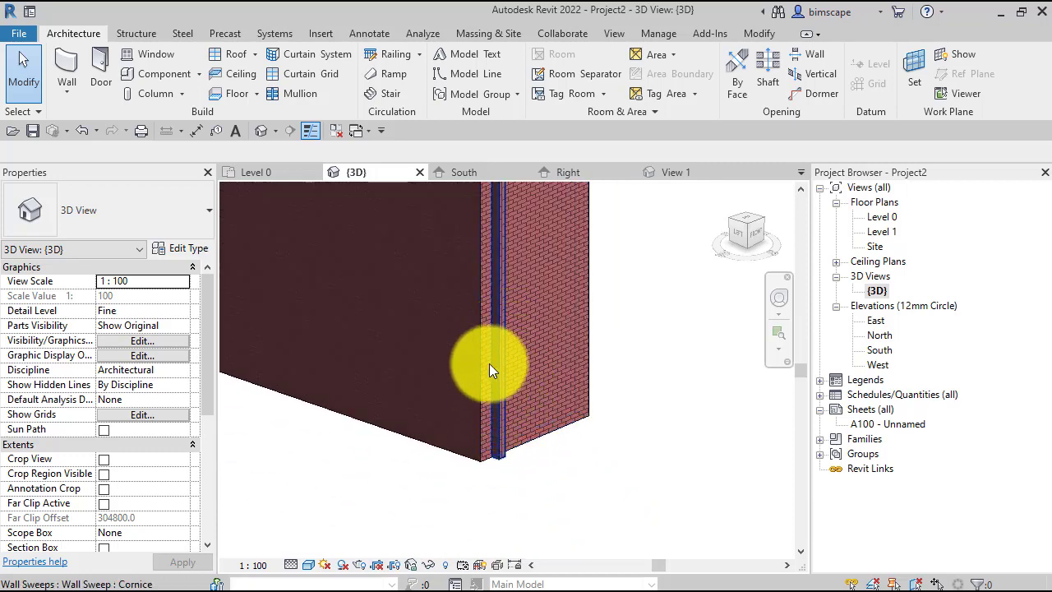
{"action": "middle_click_drag", "start_coordinate": [495, 367], "coordinate": [517, 499]}
{"action": "middle_click_drag", "start_coordinate": [508, 290], "coordinate": [505, 493]}
{"action": "scroll", "coordinate": [530, 345], "scroll_direction": "up", "scroll_amount": 2}
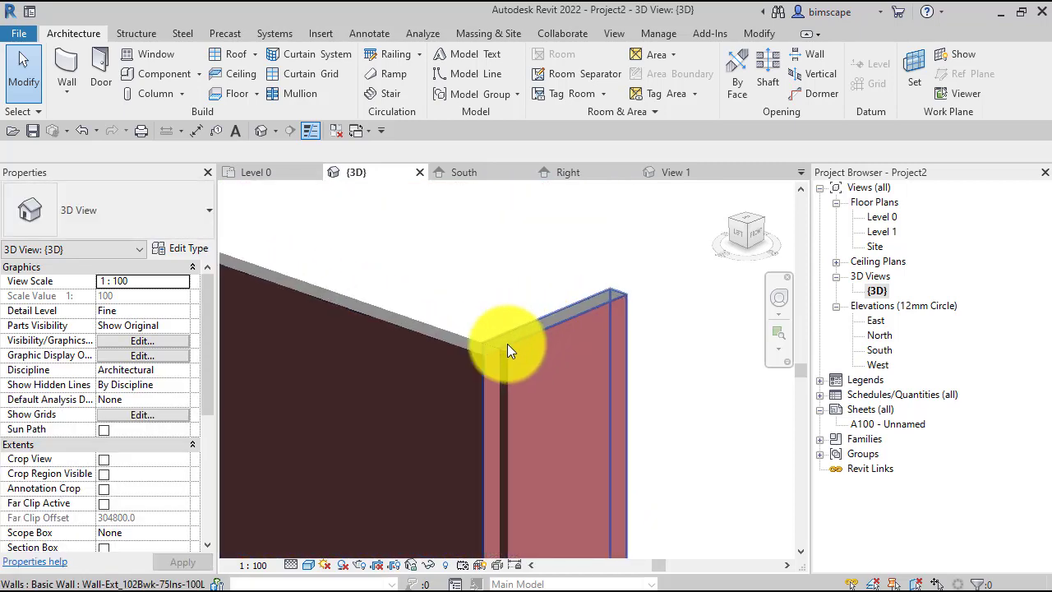
{"action": "scroll", "coordinate": [498, 332], "scroll_direction": "up", "scroll_amount": 3}
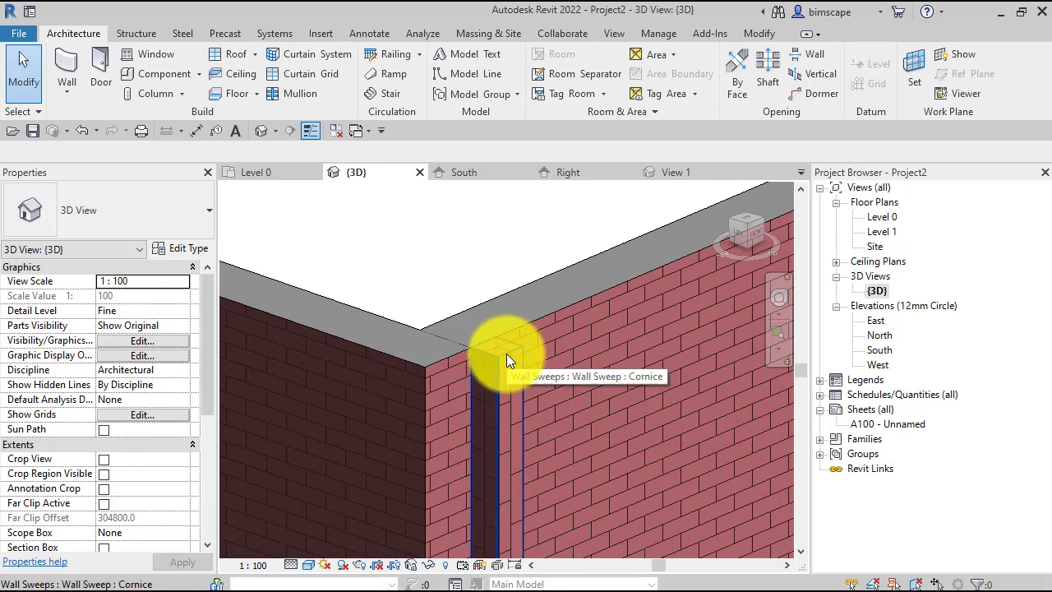
- Delete the vertical Cornice wall sweep beside the wall corner
{"action": "left_click", "coordinate": [506, 358]}
{"action": "key", "text": "Delete"}
{"action": "scroll", "coordinate": [504, 353], "scroll_direction": "down", "scroll_amount": 2}
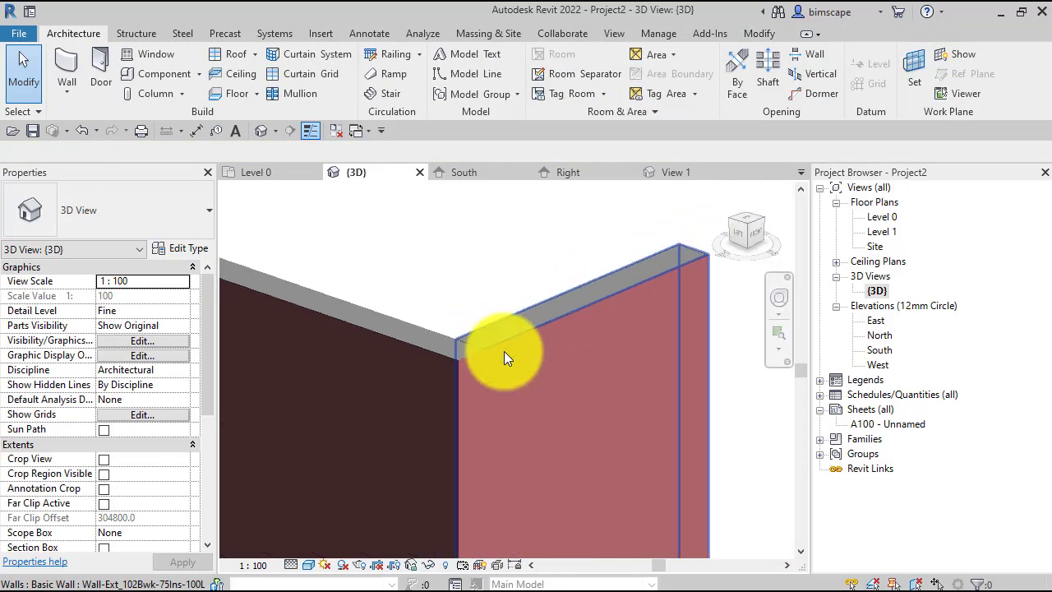
{"action": "scroll", "coordinate": [504, 351], "scroll_direction": "down", "scroll_amount": 2}
{"action": "middle_click_drag", "start_coordinate": [597, 305], "coordinate": [587, 247]}
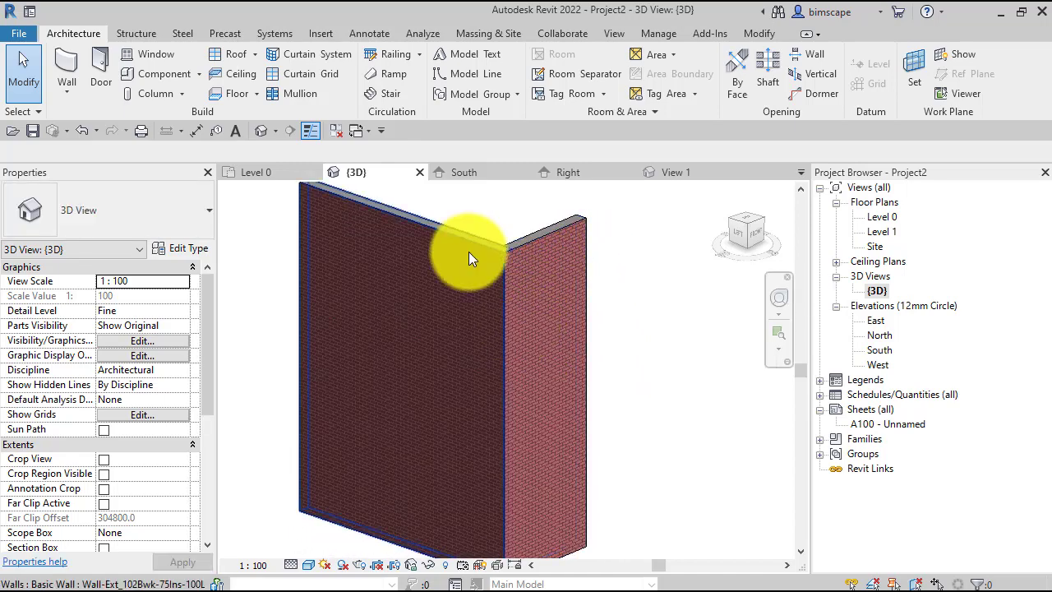
- Inspect the wall corner in the 3D view and open the Level 0 floor plan at that corner
{"action": "scroll", "coordinate": [469, 251], "scroll_direction": "up", "scroll_amount": 4}
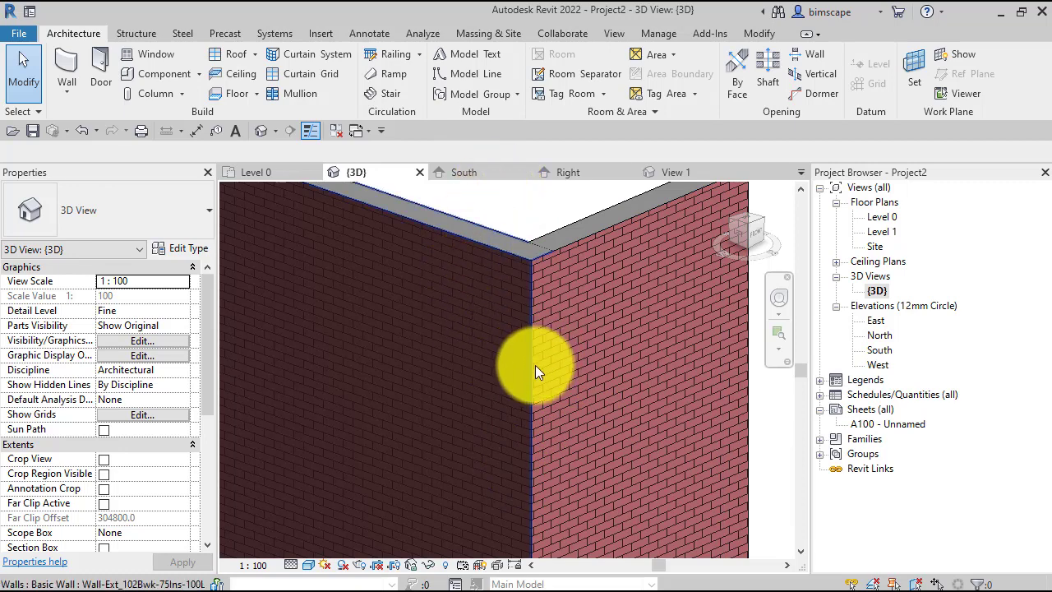
{"action": "scroll", "coordinate": [480, 387], "scroll_direction": "down", "scroll_amount": 3}
{"action": "middle_click_drag", "start_coordinate": [529, 378], "coordinate": [513, 320]}
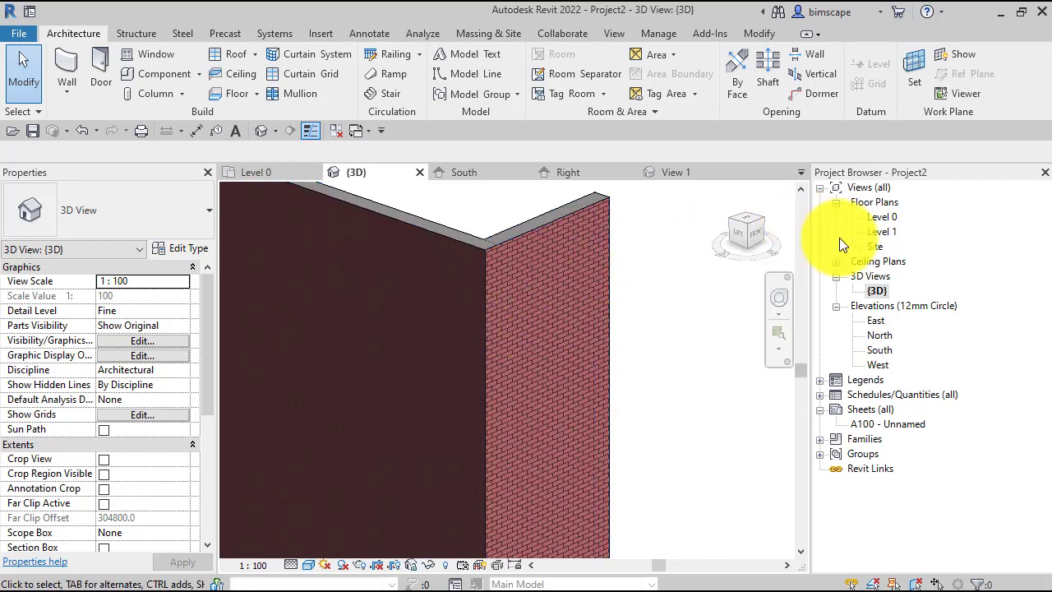
{"action": "double_click", "coordinate": [882, 218]}
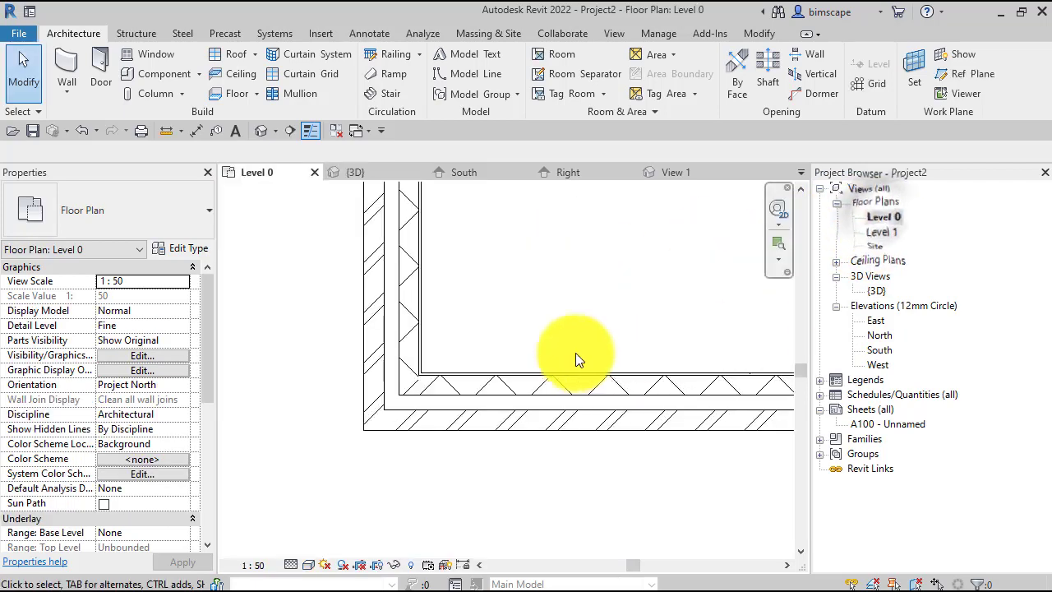
{"action": "middle_click_drag", "start_coordinate": [483, 300], "coordinate": [479, 236]}
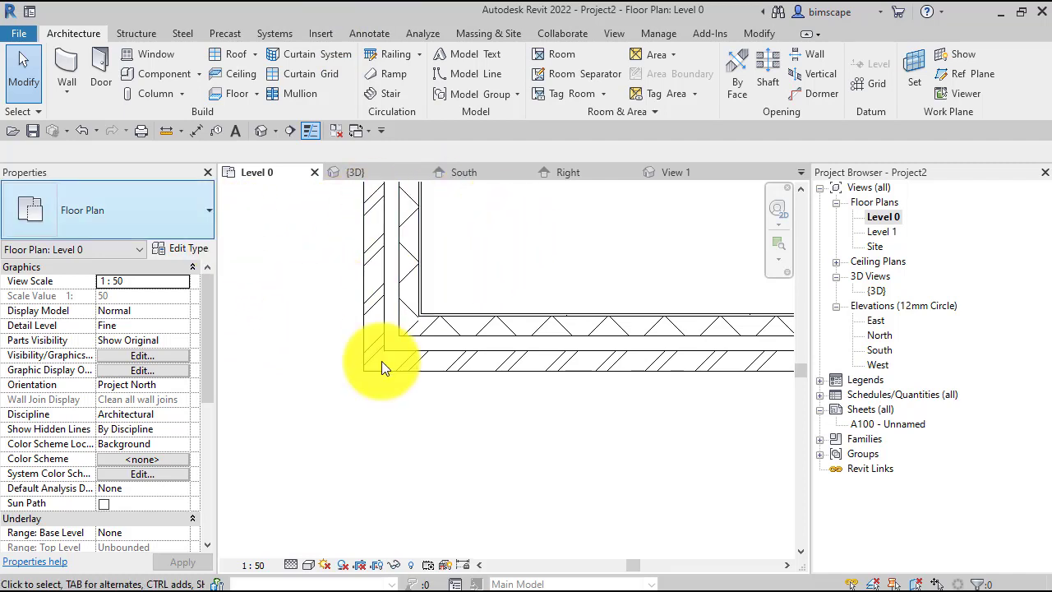
- Create a new family from the Metric Generic Model wall based.rft template
{"action": "left_click", "coordinate": [18, 35]}
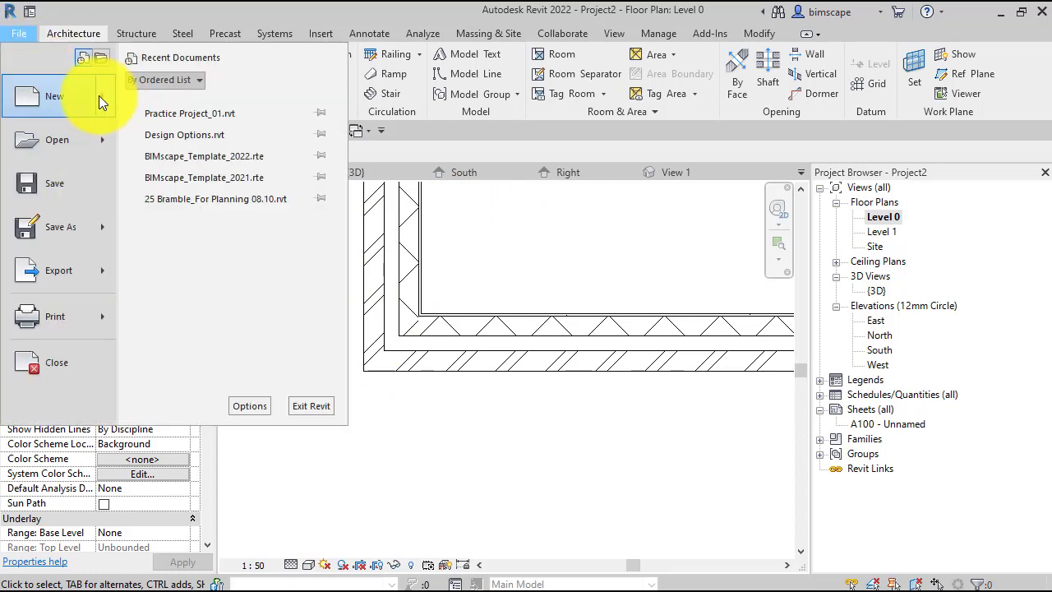
{"action": "mouse_move", "coordinate": [99, 96]}
{"action": "left_click", "coordinate": [178, 145]}
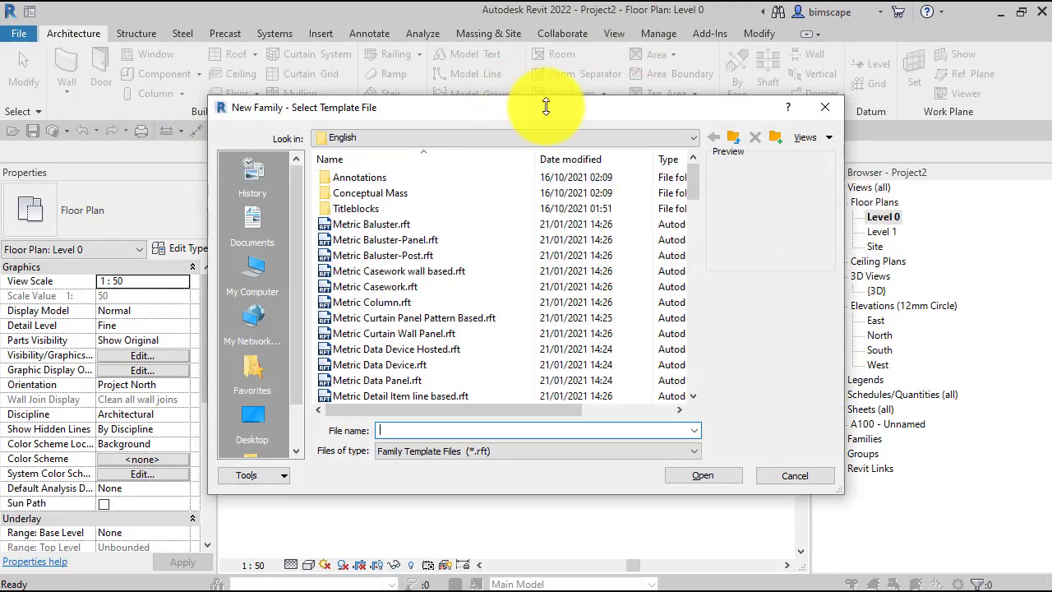
{"action": "left_click_drag", "start_coordinate": [459, 113], "coordinate": [531, 32]}
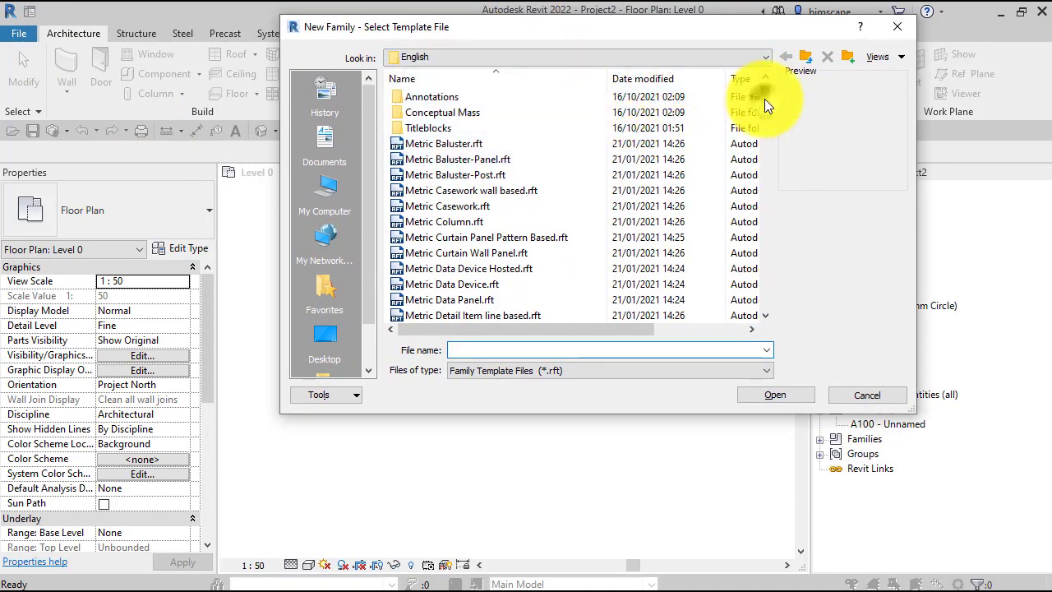
{"action": "left_click_drag", "start_coordinate": [765, 98], "coordinate": [781, 176]}
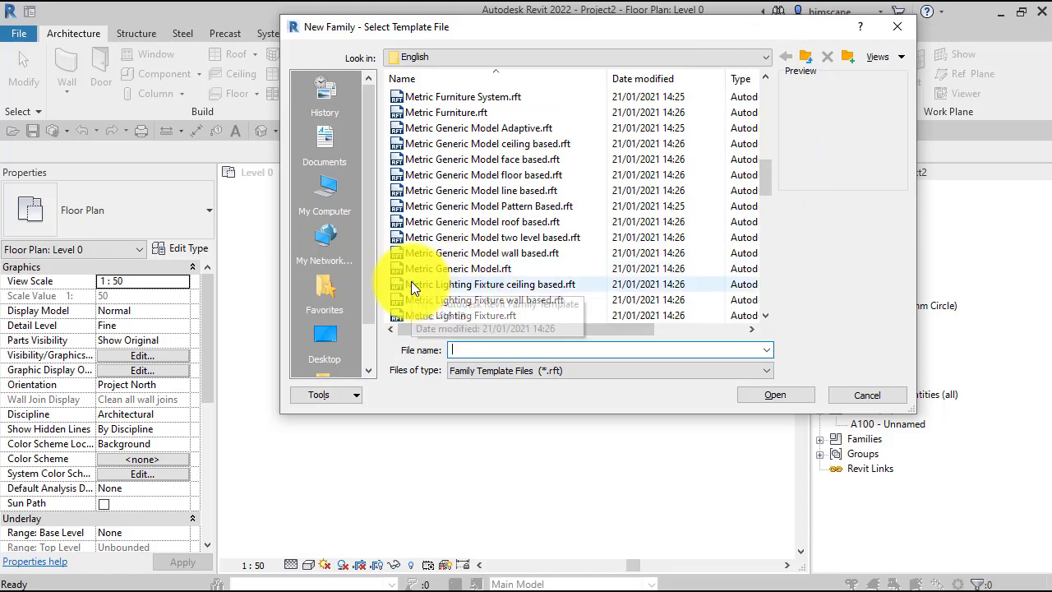
{"action": "left_click", "coordinate": [523, 251]}
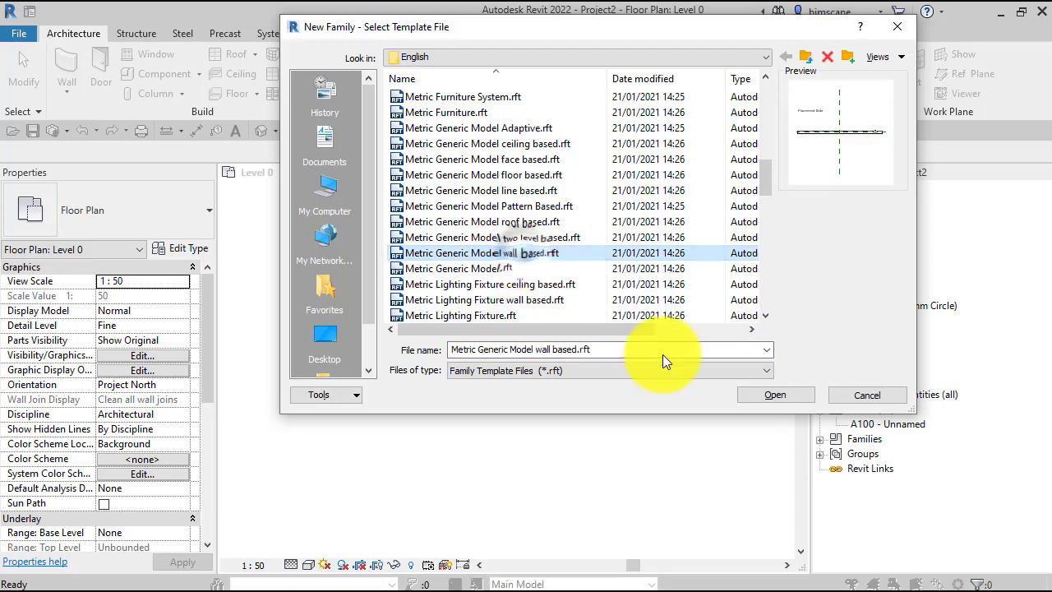
{"action": "left_click", "coordinate": [784, 398]}
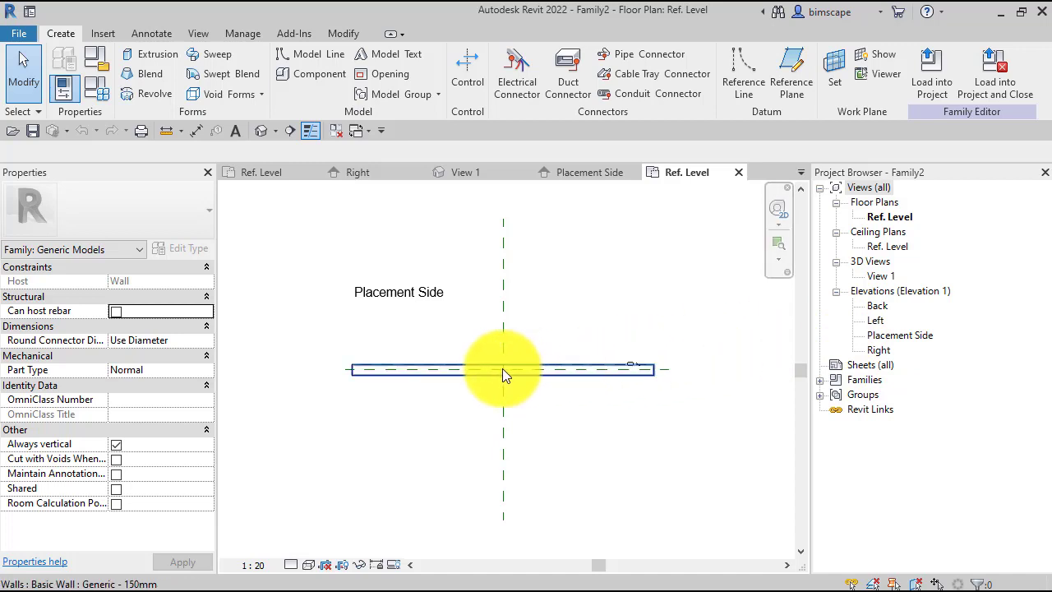
- Draw two vertical reference planes across the wall, about 390 mm left and 420 mm right of the centre plane
{"action": "scroll", "coordinate": [485, 358], "scroll_direction": "up", "scroll_amount": 3}
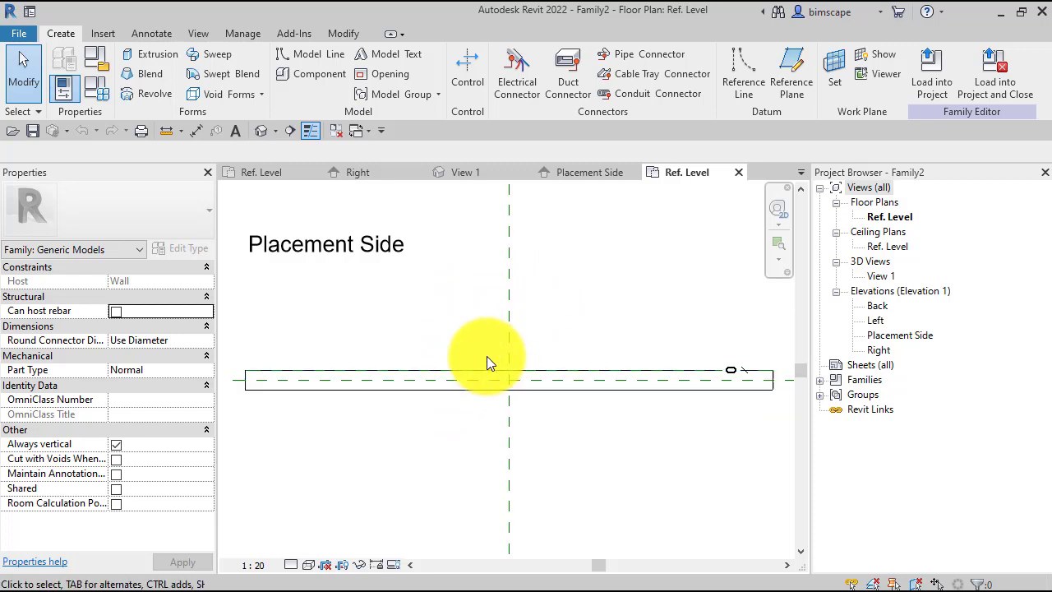
{"action": "scroll", "coordinate": [485, 346], "scroll_direction": "down", "scroll_amount": 2}
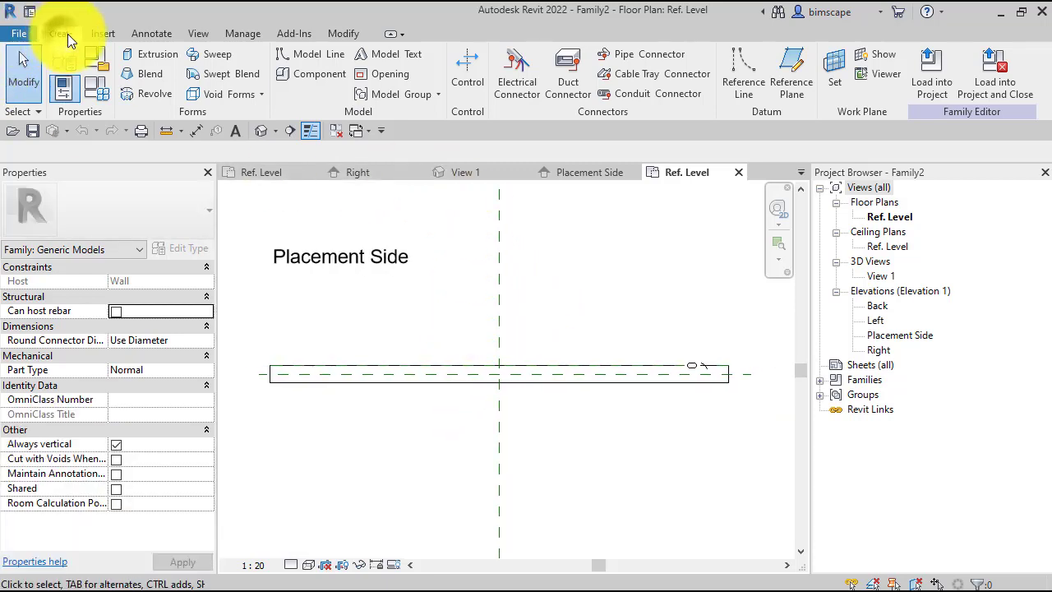
{"action": "left_click", "coordinate": [789, 72]}
{"action": "left_click", "coordinate": [455, 412]}
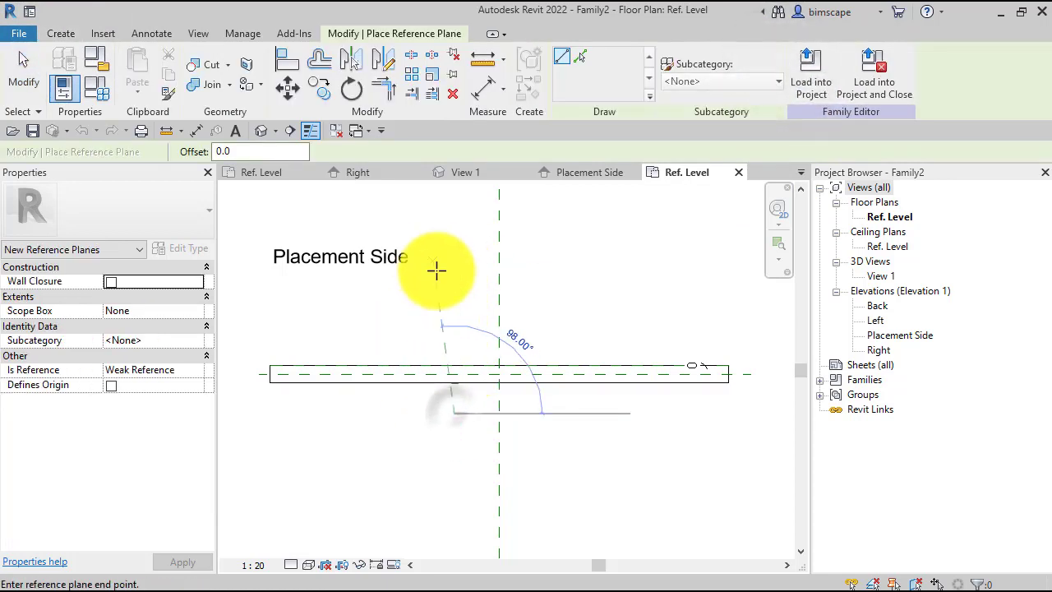
{"action": "left_click", "coordinate": [452, 278]}
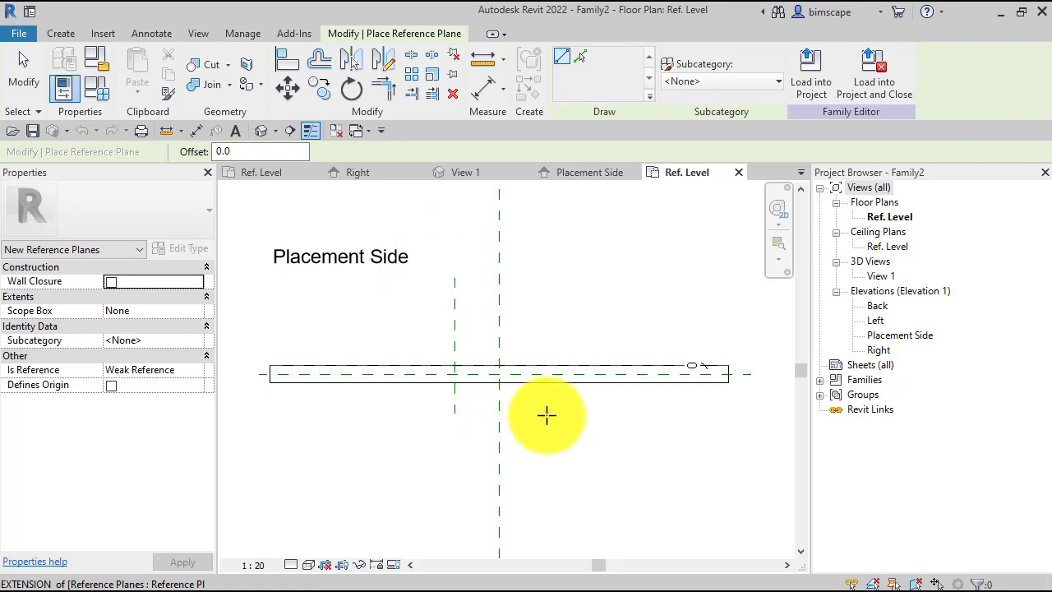
{"action": "left_click", "coordinate": [547, 414]}
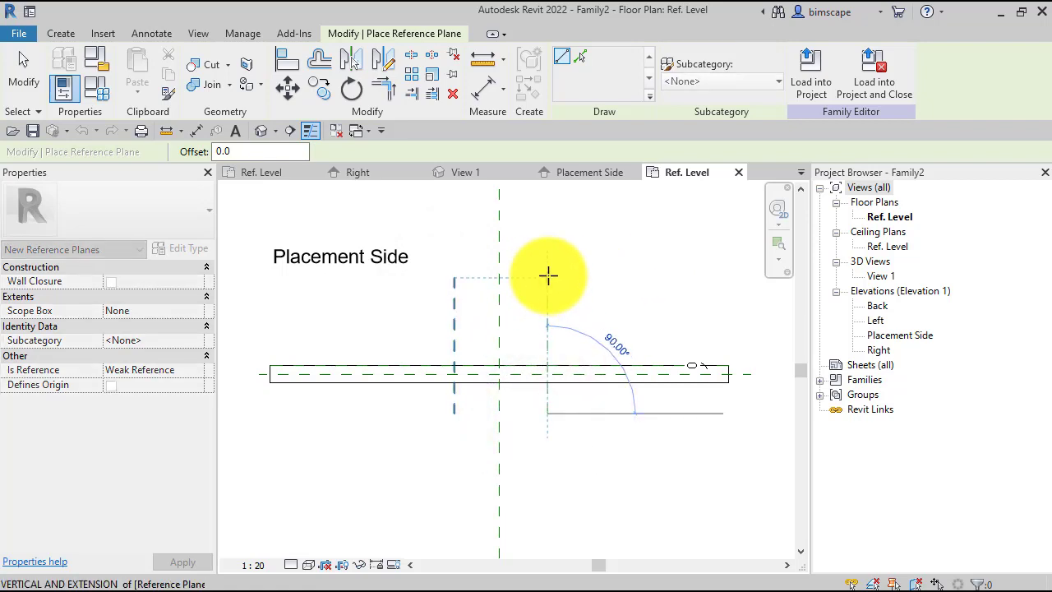
{"action": "left_click", "coordinate": [548, 277]}
{"action": "scroll", "coordinate": [446, 336], "scroll_direction": "up", "scroll_amount": 3}
{"action": "key", "text": "Escape"}
{"action": "key", "text": "Escape"}
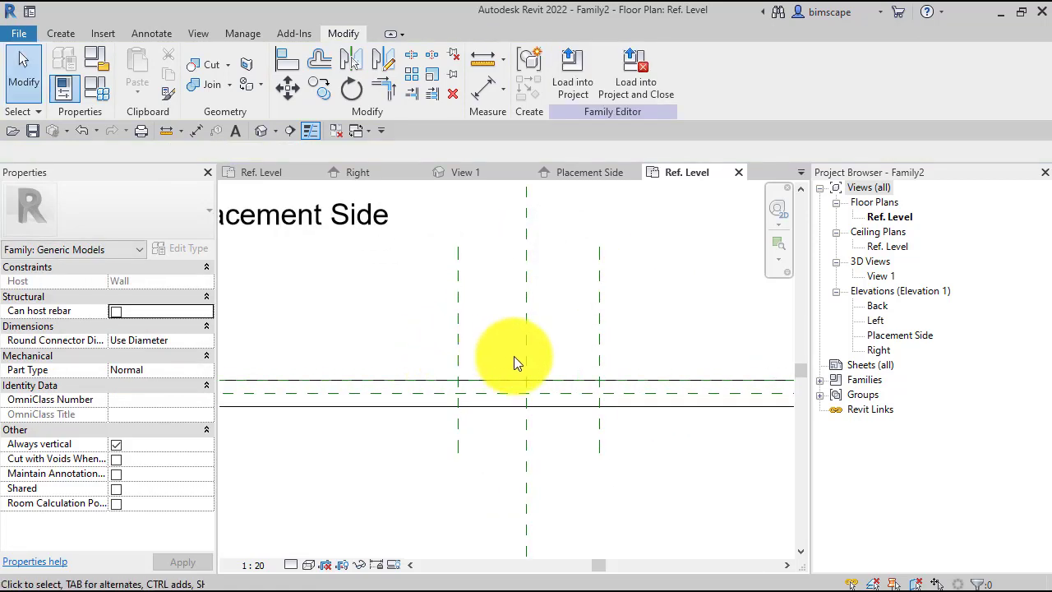
- Draw a horizontal reference plane on the wall's placement side, crossing both outer vertical reference planes
{"action": "middle_click_drag", "start_coordinate": [516, 362], "coordinate": [475, 383]}
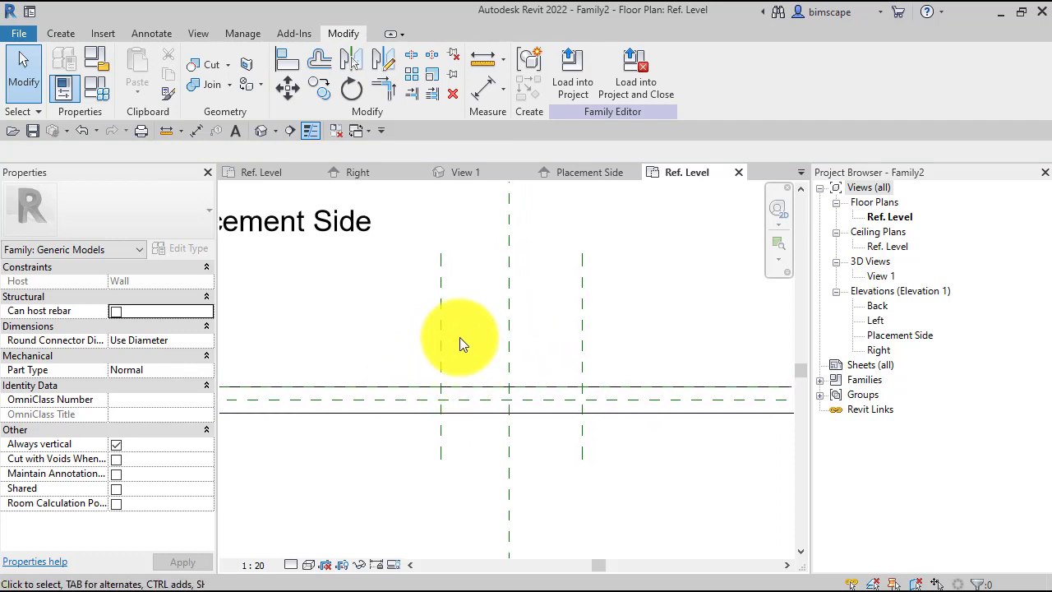
{"action": "left_click", "coordinate": [63, 36]}
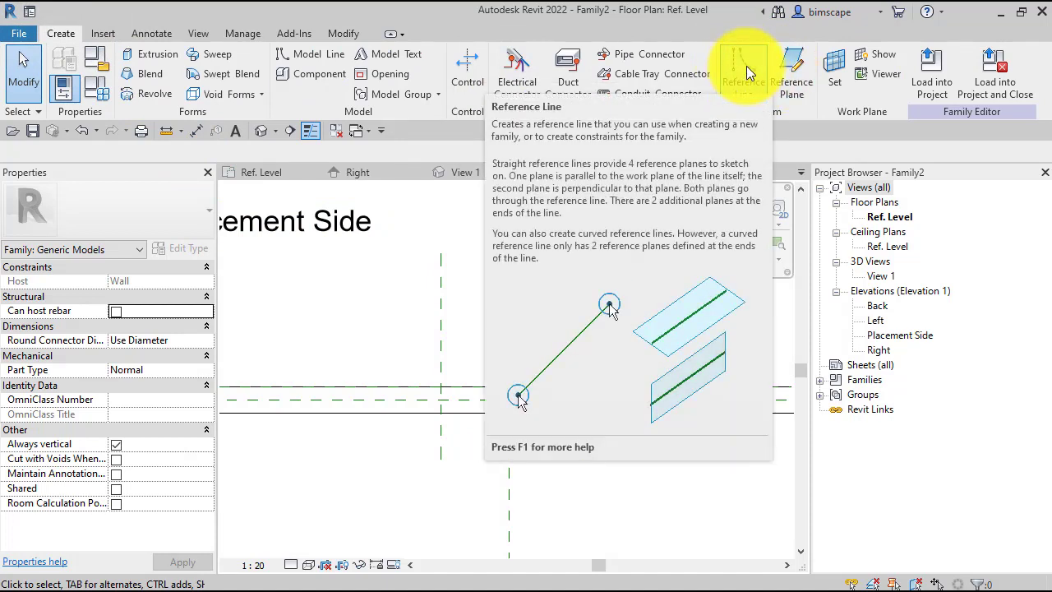
{"action": "left_click", "coordinate": [789, 70]}
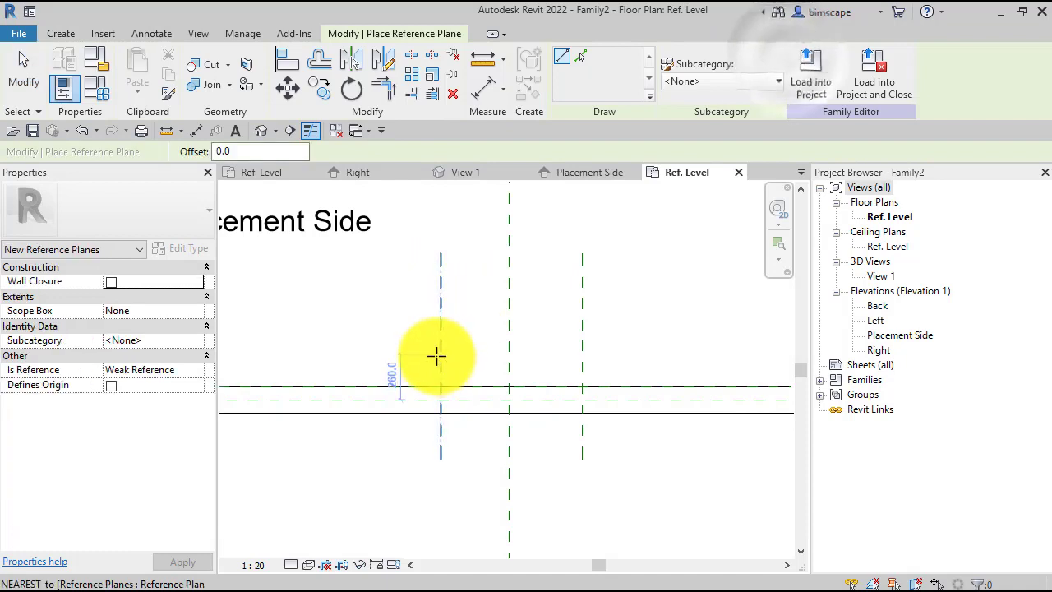
{"action": "left_click", "coordinate": [413, 335]}
{"action": "left_click", "coordinate": [638, 336]}
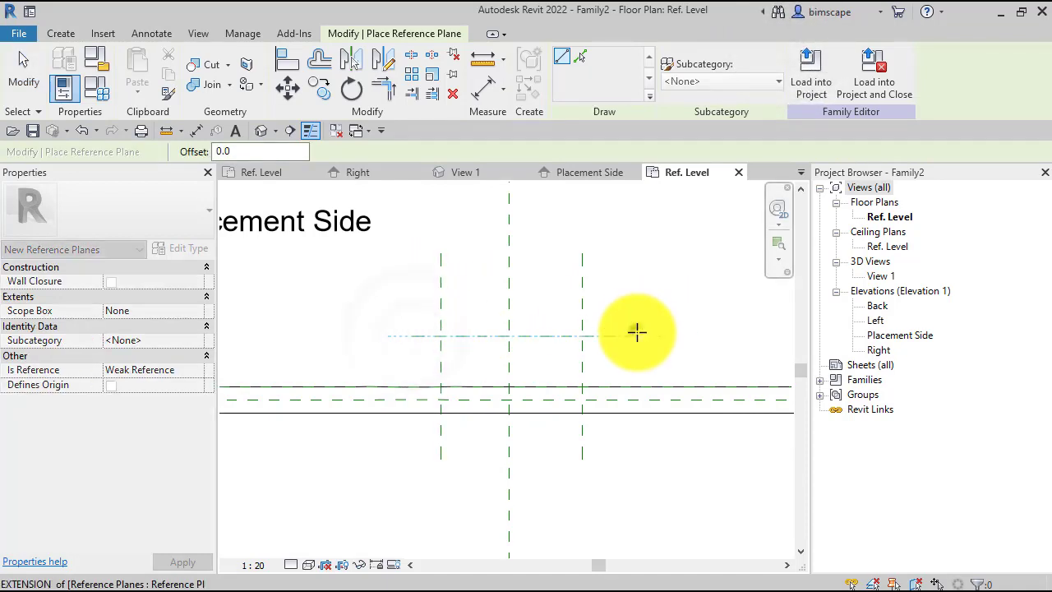
{"action": "key", "text": "Escape"}
{"action": "key", "text": "Escape"}
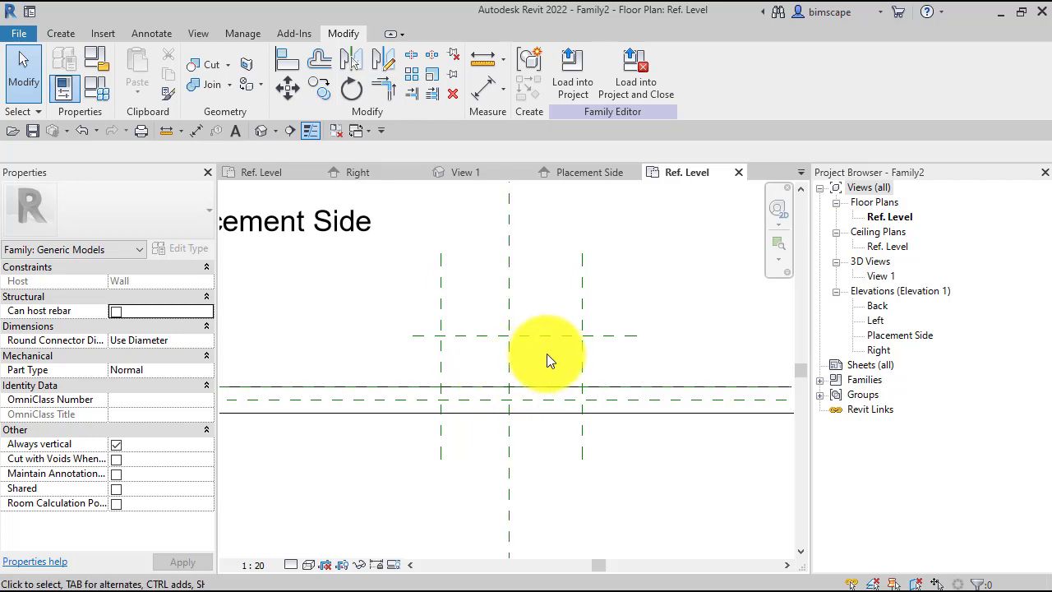
- Add an aligned dimension across the three vertical reference planes and make its two segments equal
{"action": "left_click", "coordinate": [191, 130]}
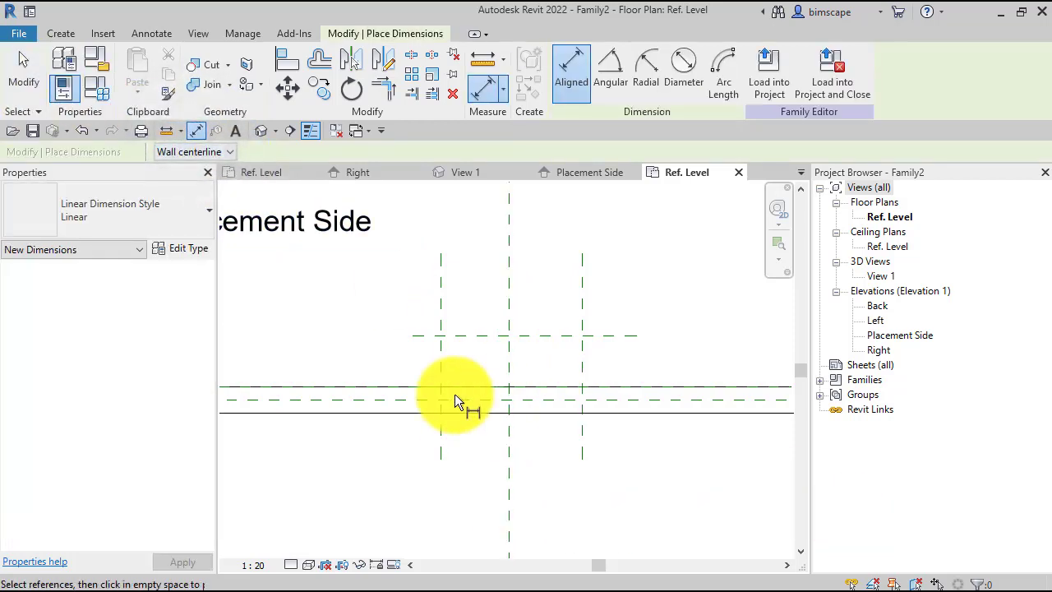
{"action": "left_click", "coordinate": [440, 286]}
{"action": "left_click", "coordinate": [507, 290]}
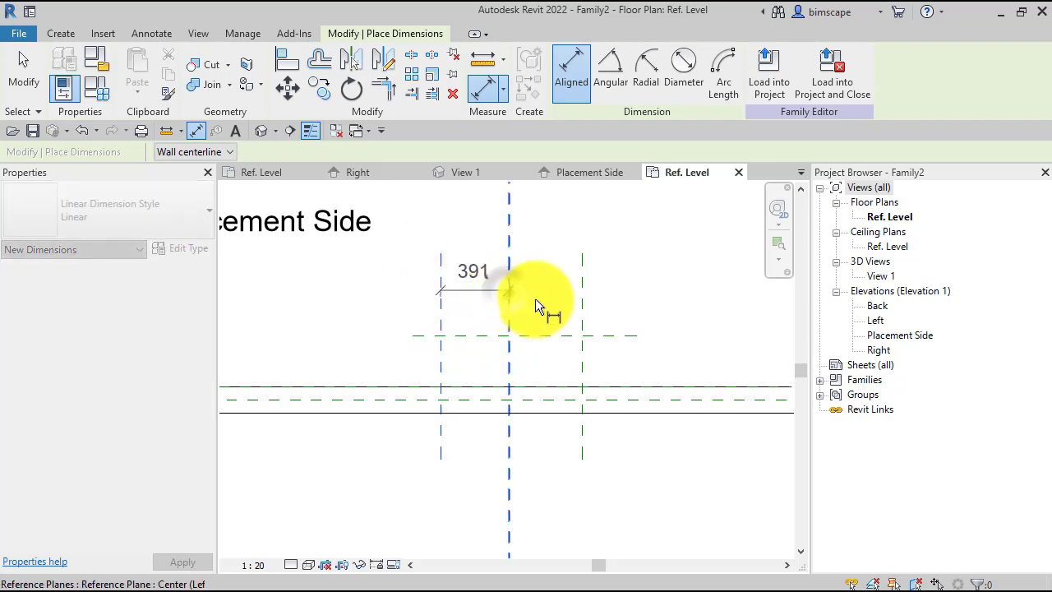
{"action": "left_click", "coordinate": [582, 291]}
{"action": "left_click", "coordinate": [647, 292]}
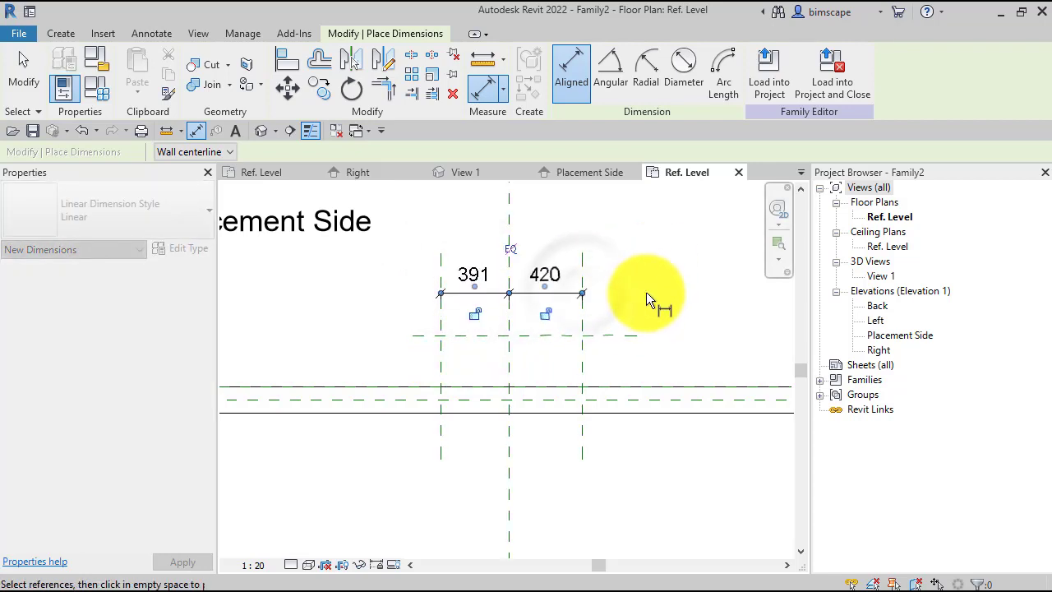
{"action": "left_click", "coordinate": [509, 248]}
{"action": "key", "text": "Escape"}
{"action": "key", "text": "Escape"}
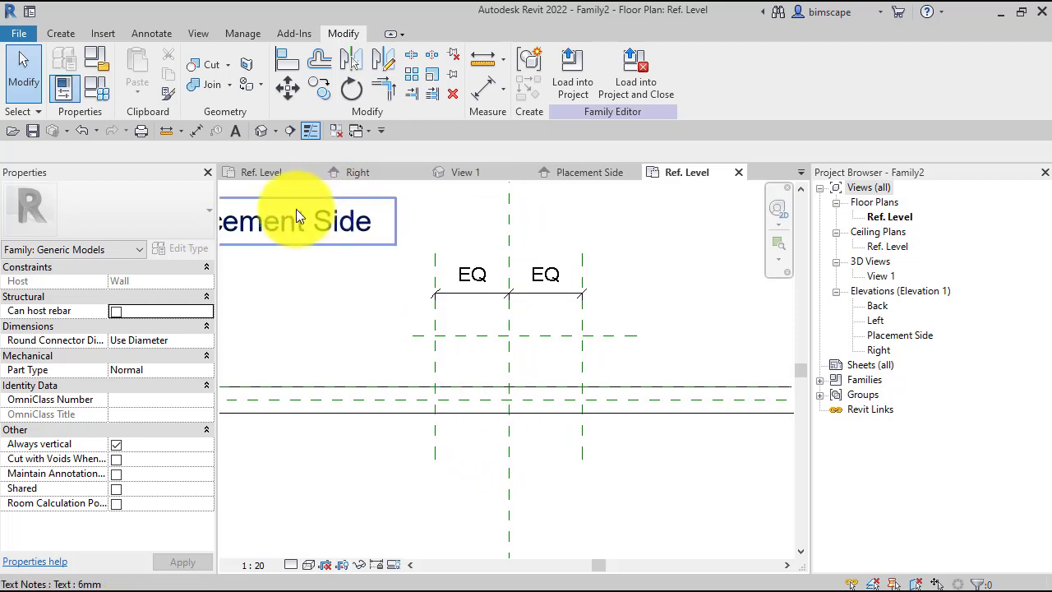
- Add an overall aligned dimension between the two outer vertical reference planes, above the EQ dimension
{"action": "left_click", "coordinate": [195, 131]}
{"action": "left_click", "coordinate": [435, 253]}
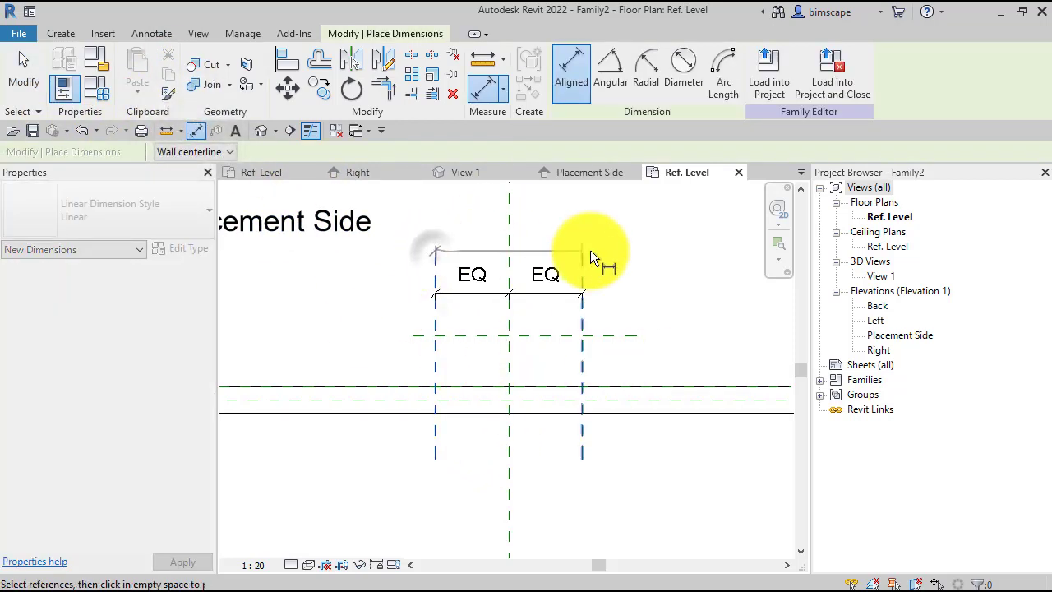
{"action": "left_click", "coordinate": [583, 256]}
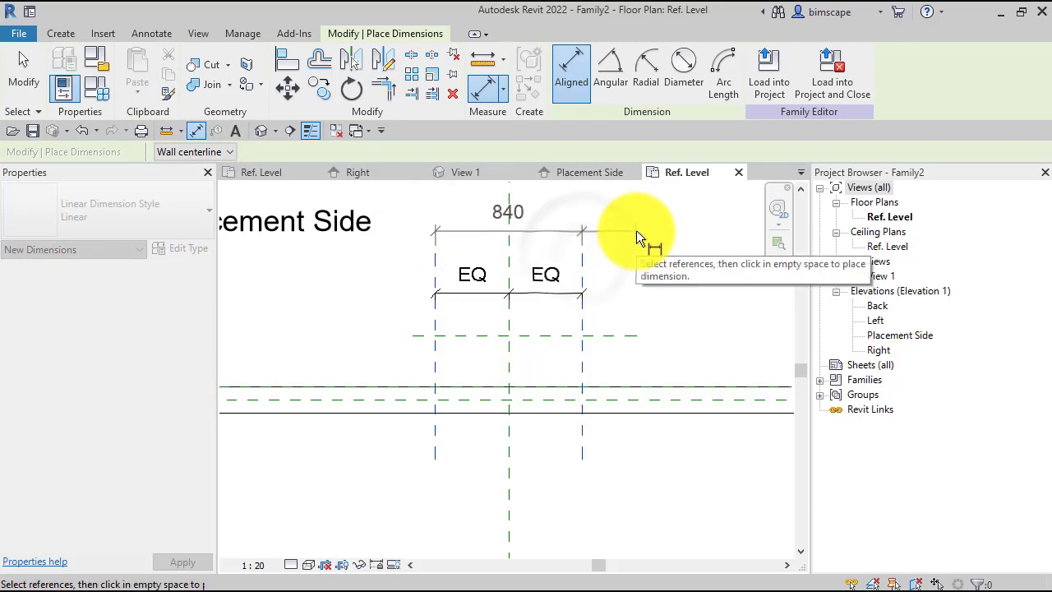
{"action": "left_click", "coordinate": [637, 230]}
{"action": "left_click", "coordinate": [483, 216]}
{"action": "middle_click_drag", "start_coordinate": [510, 235], "coordinate": [512, 267]}
{"action": "key", "text": "Escape"}
{"action": "key", "text": "Escape"}
- Label the overall dimension with a new instance family parameter named Width, grouped under Dimensions
{"action": "left_click", "coordinate": [525, 262]}
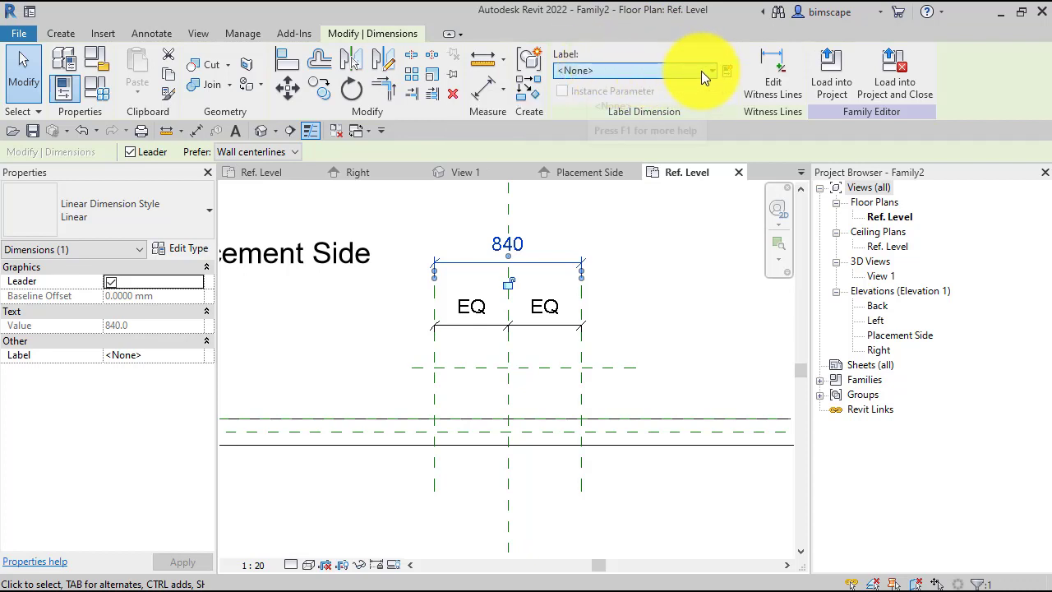
{"action": "left_click", "coordinate": [726, 74]}
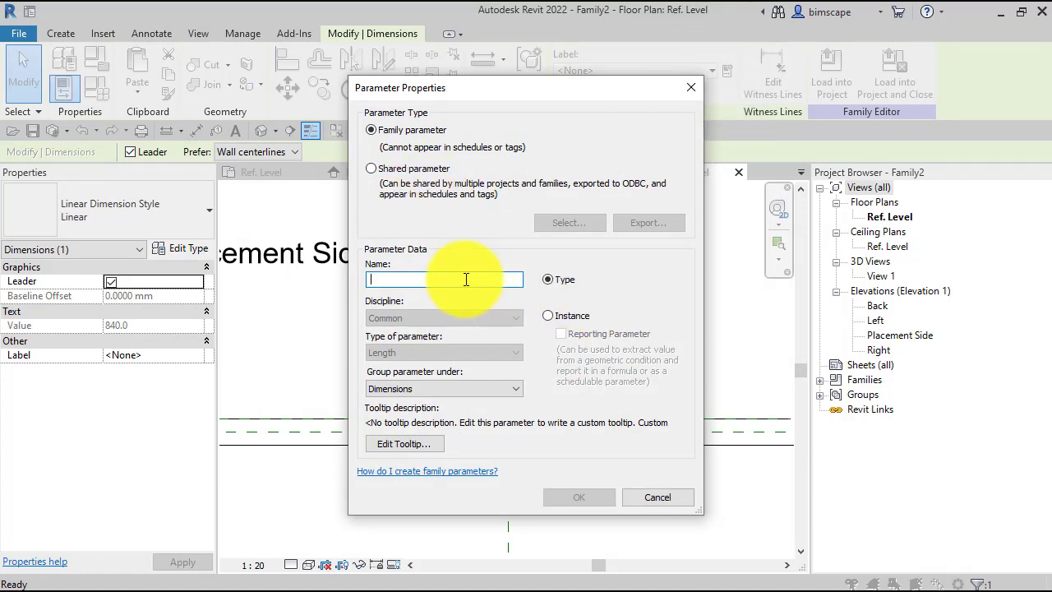
{"action": "type", "text": "Width"}
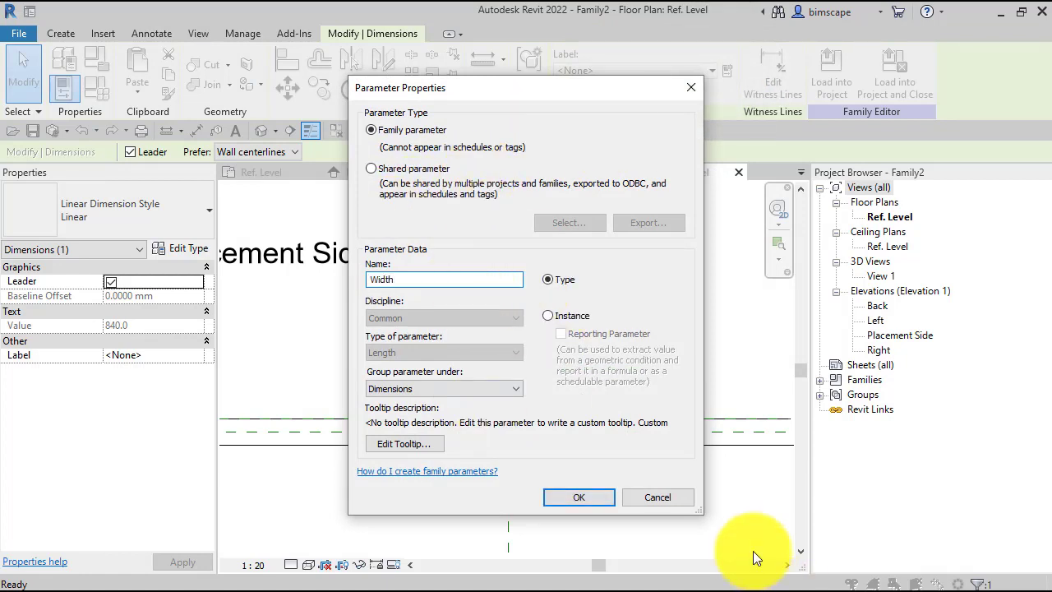
{"action": "left_click", "coordinate": [548, 317]}
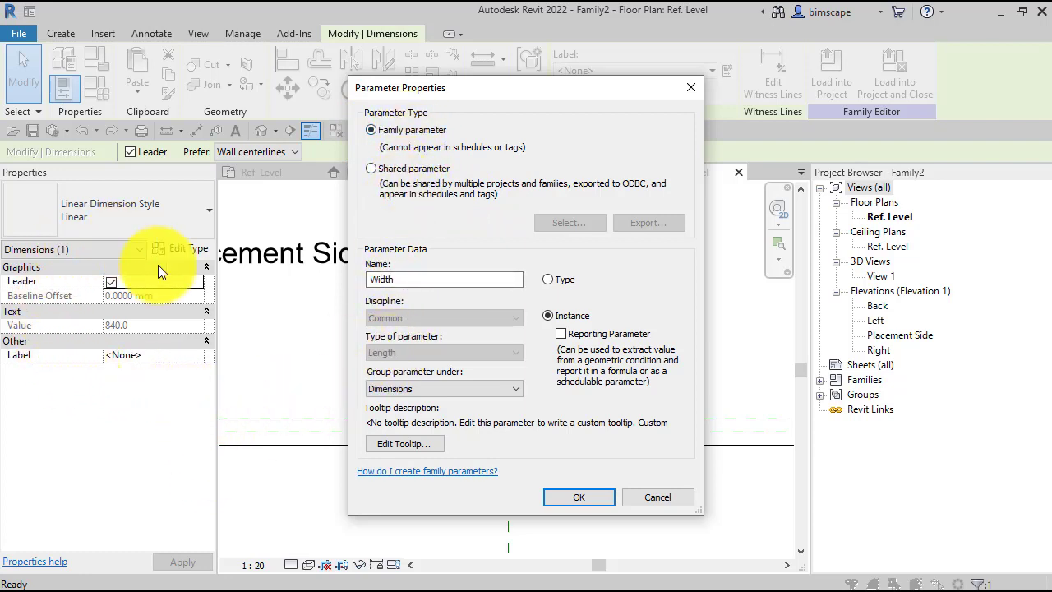
{"action": "left_click", "coordinate": [585, 499]}
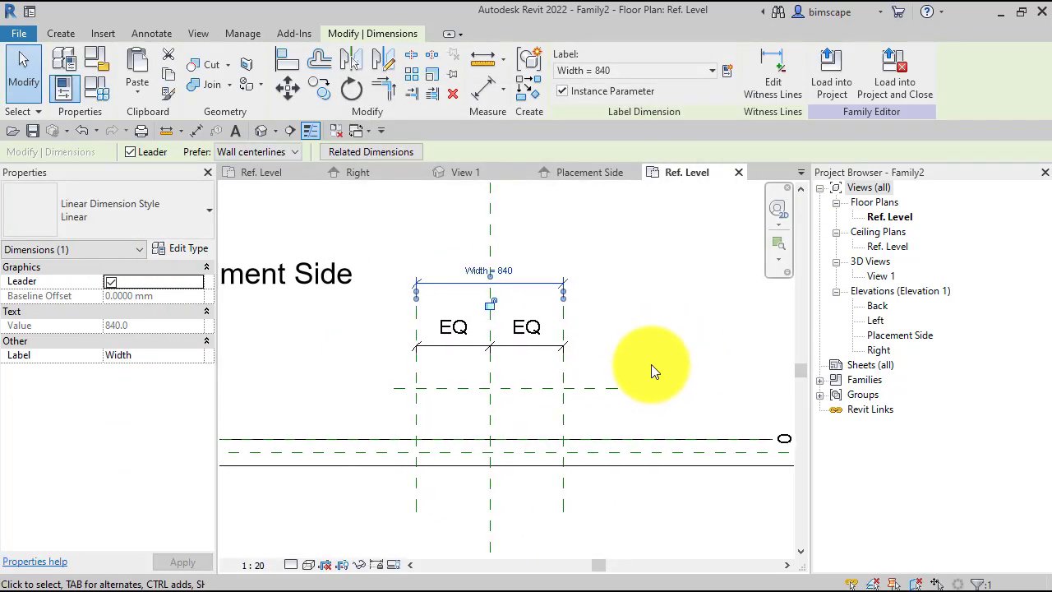
- Add an aligned dimension between the wall's Back reference plane and the horizontal reference plane on the placement side
{"action": "scroll", "coordinate": [651, 364], "scroll_direction": "up", "scroll_amount": 2}
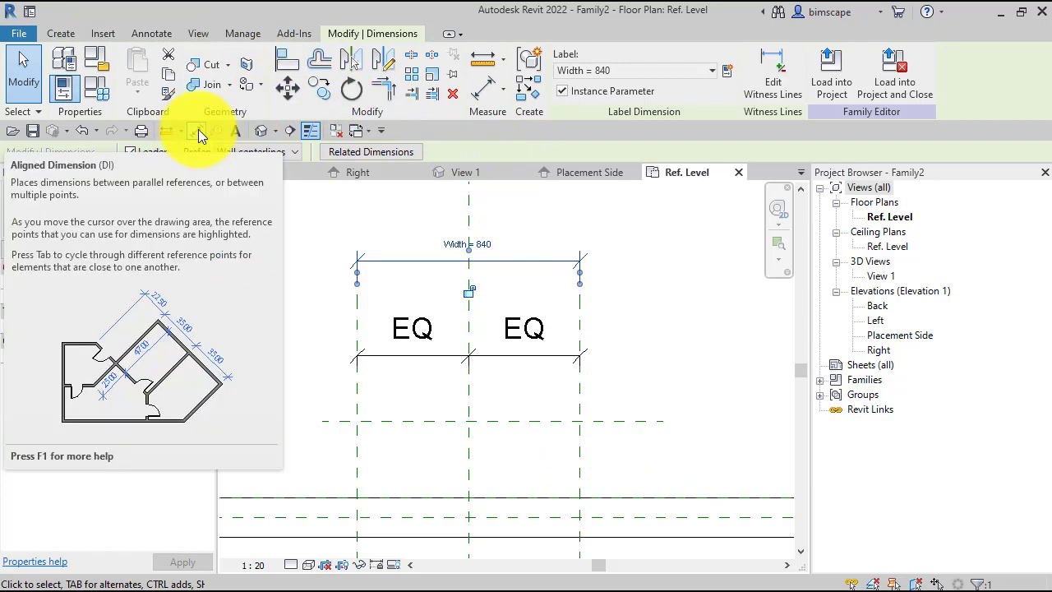
{"action": "left_click", "coordinate": [198, 129]}
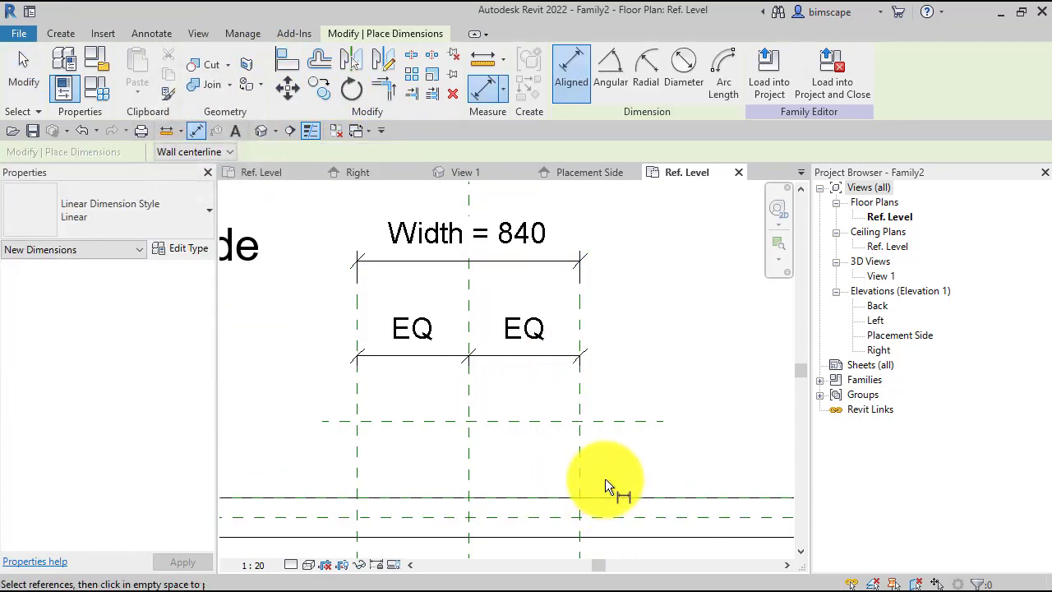
{"action": "middle_click_drag", "start_coordinate": [607, 498], "coordinate": [576, 439]}
{"action": "scroll", "coordinate": [558, 438], "scroll_direction": "up", "scroll_amount": 1}
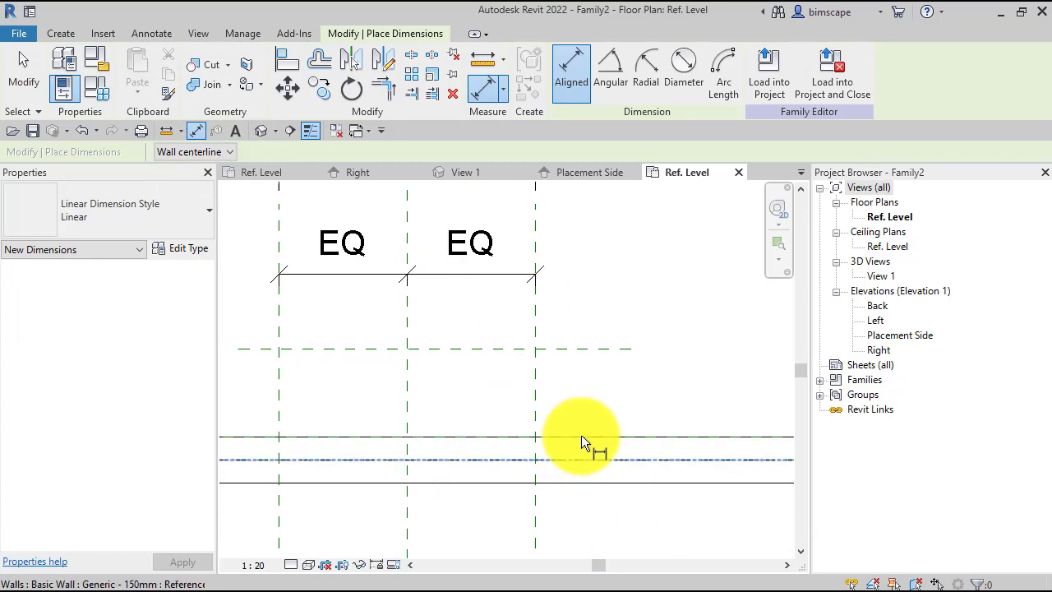
{"action": "scroll", "coordinate": [582, 435], "scroll_direction": "down", "scroll_amount": 4}
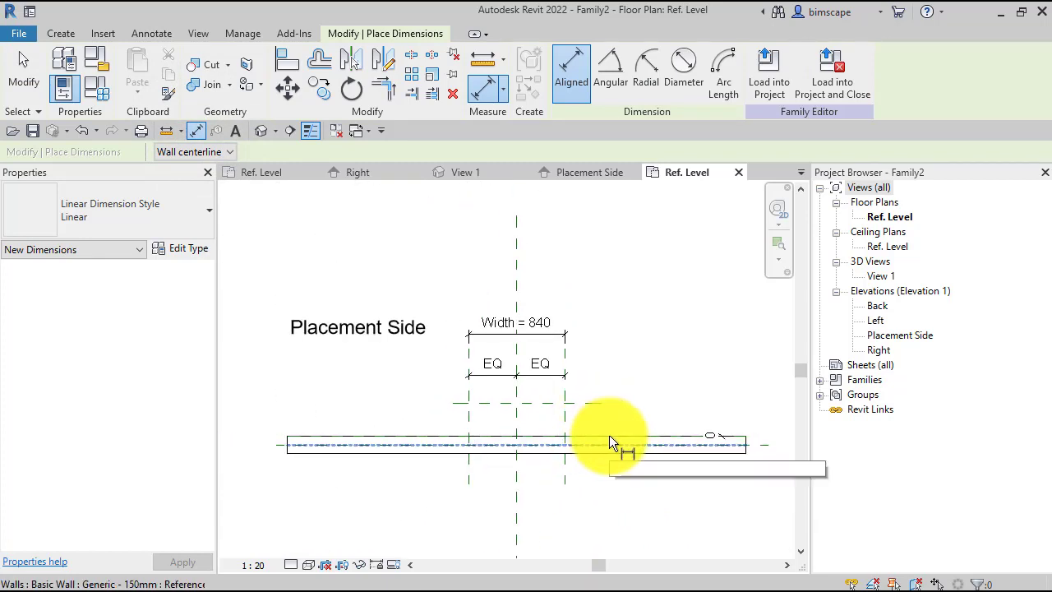
{"action": "middle_click_drag", "start_coordinate": [609, 435], "coordinate": [506, 428]}
{"action": "scroll", "coordinate": [505, 428], "scroll_direction": "up", "scroll_amount": 4}
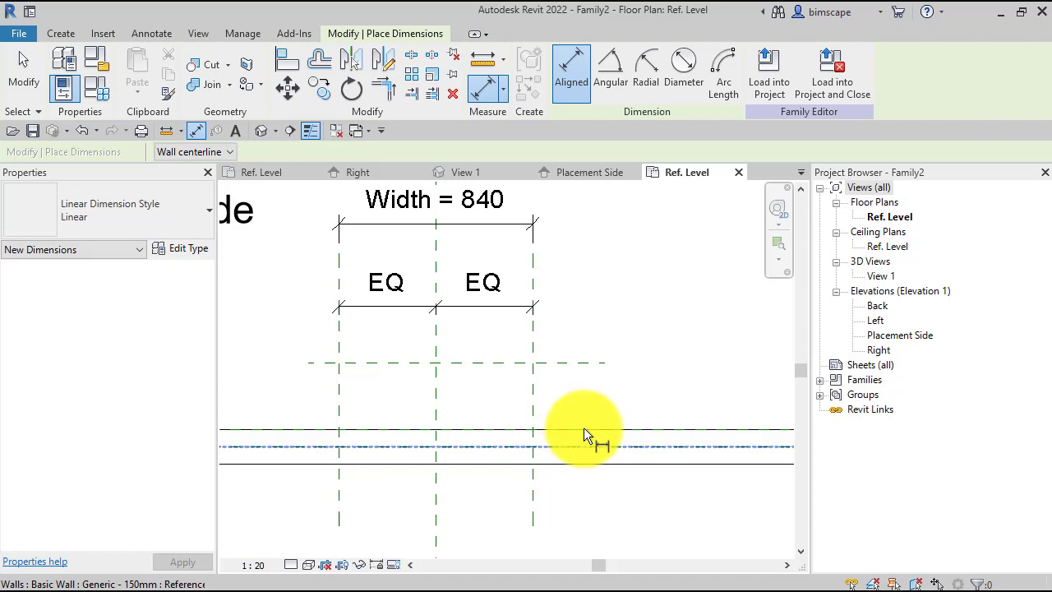
{"action": "key", "text": "Tab"}
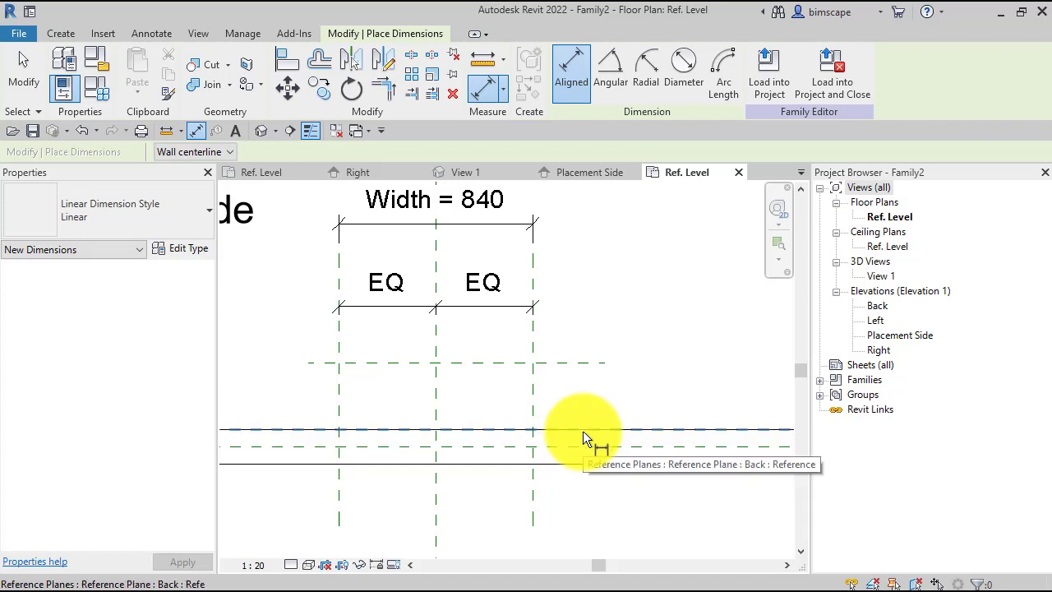
{"action": "left_click", "coordinate": [583, 431]}
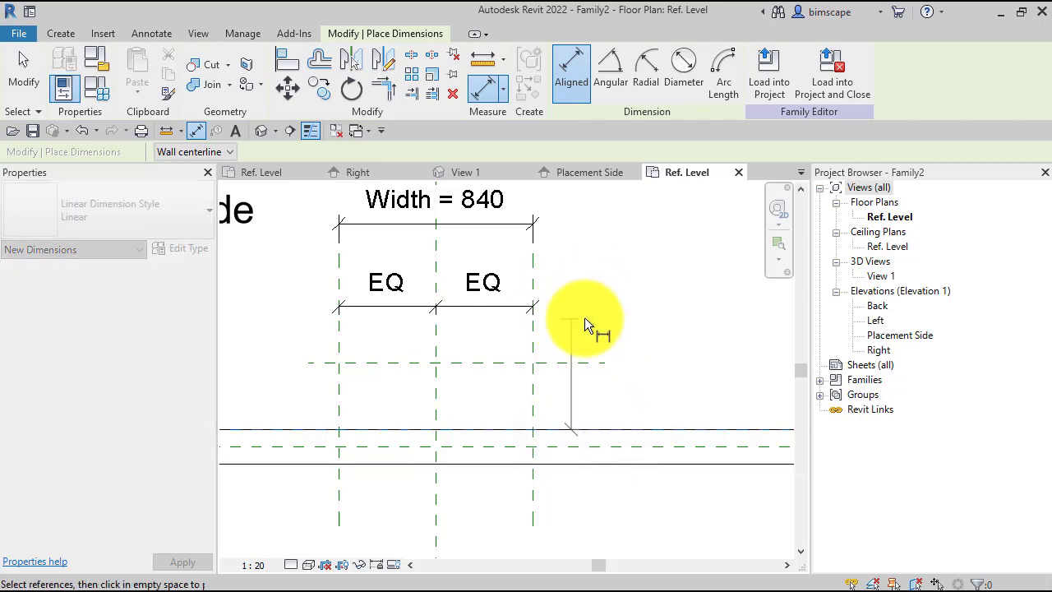
{"action": "left_click", "coordinate": [576, 362]}
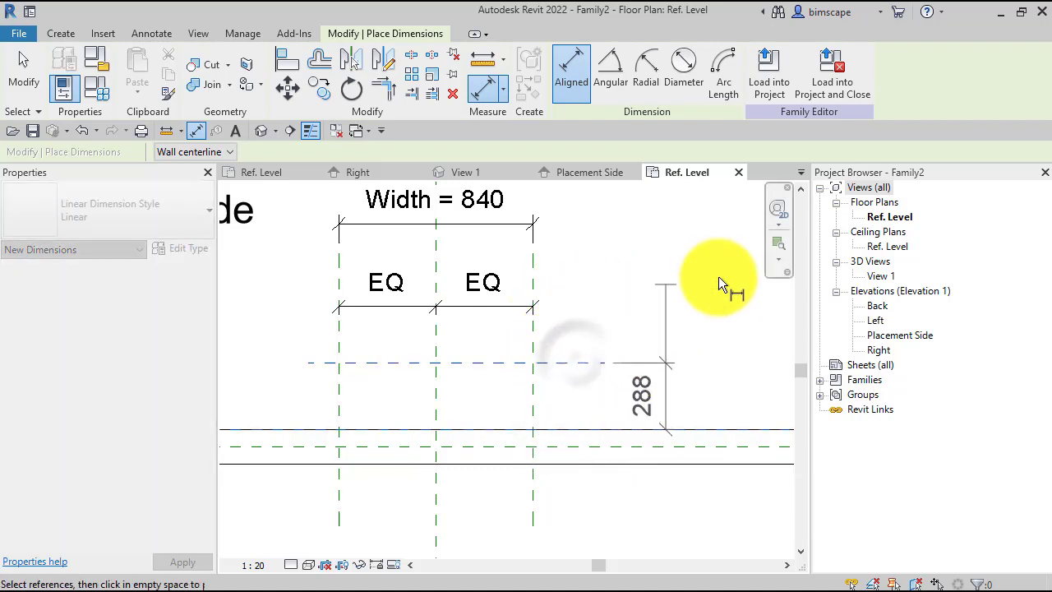
{"action": "left_click", "coordinate": [599, 290]}
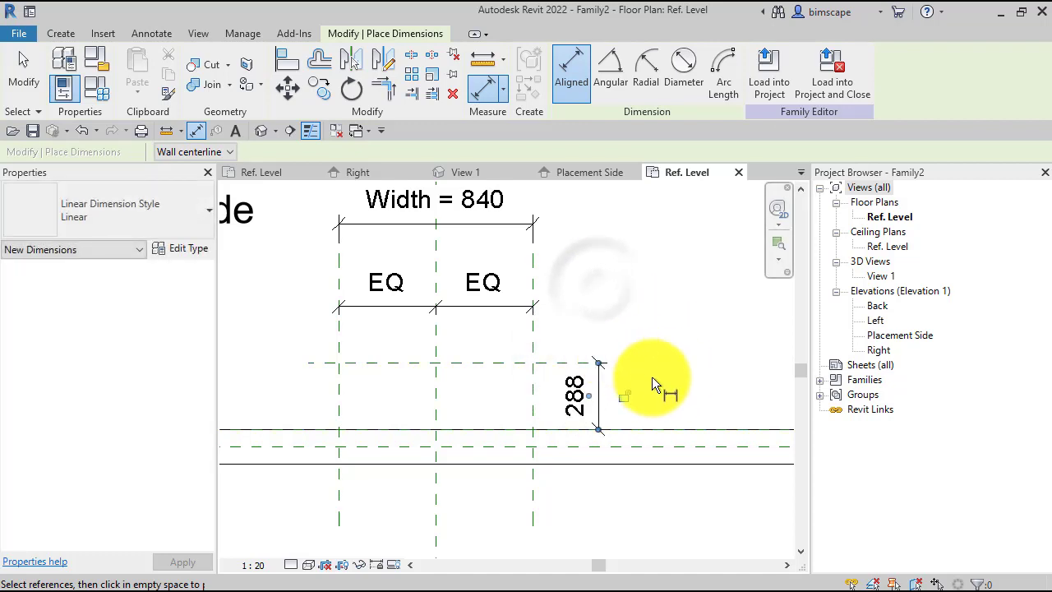
{"action": "key", "text": "Escape"}
{"action": "key", "text": "Escape"}
- Label the dimension from the wall face to the horizontal reference plane with a new instance family parameter named Depth, grouped under Dimensions
{"action": "left_click", "coordinate": [597, 389]}
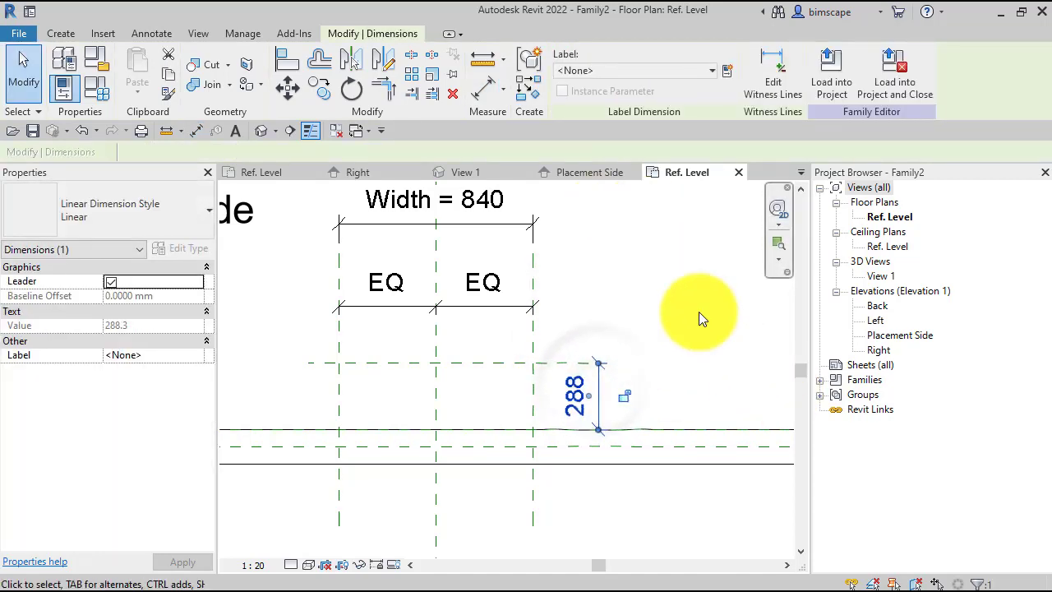
{"action": "left_click", "coordinate": [728, 69]}
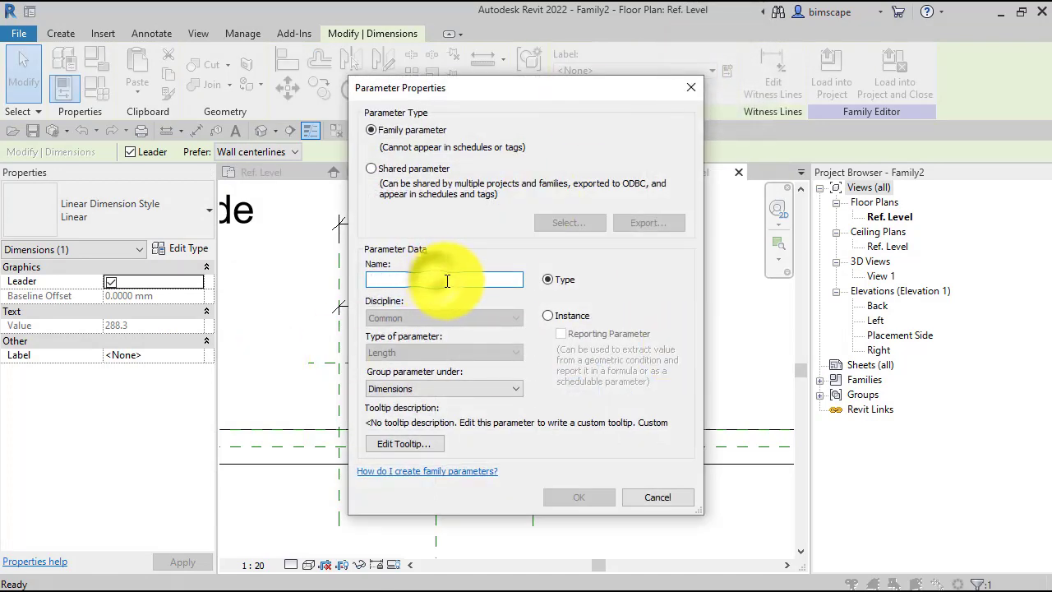
{"action": "type", "text": "Depth"}
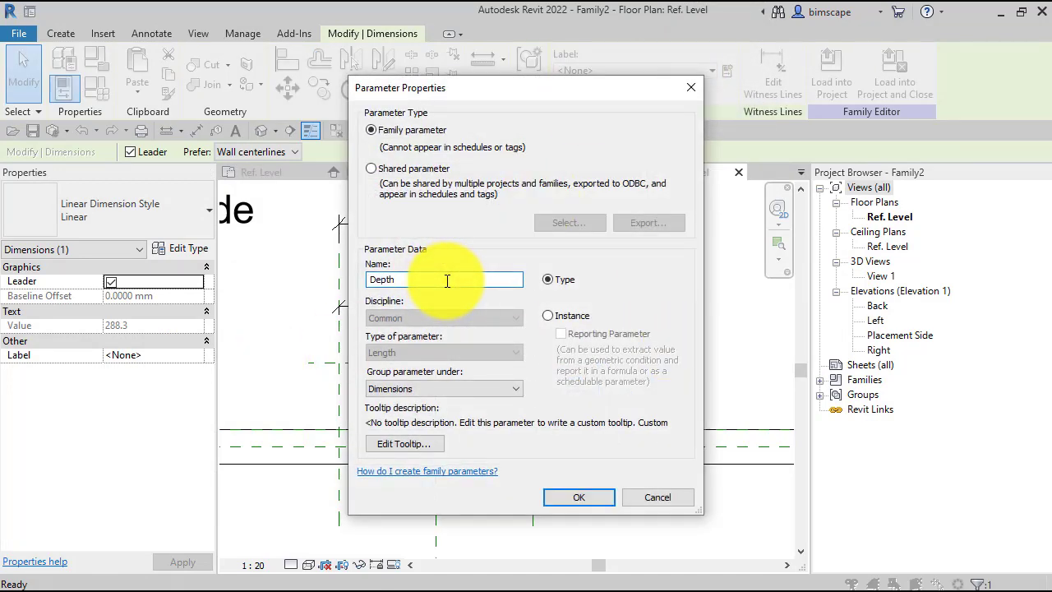
{"action": "left_click", "coordinate": [547, 315]}
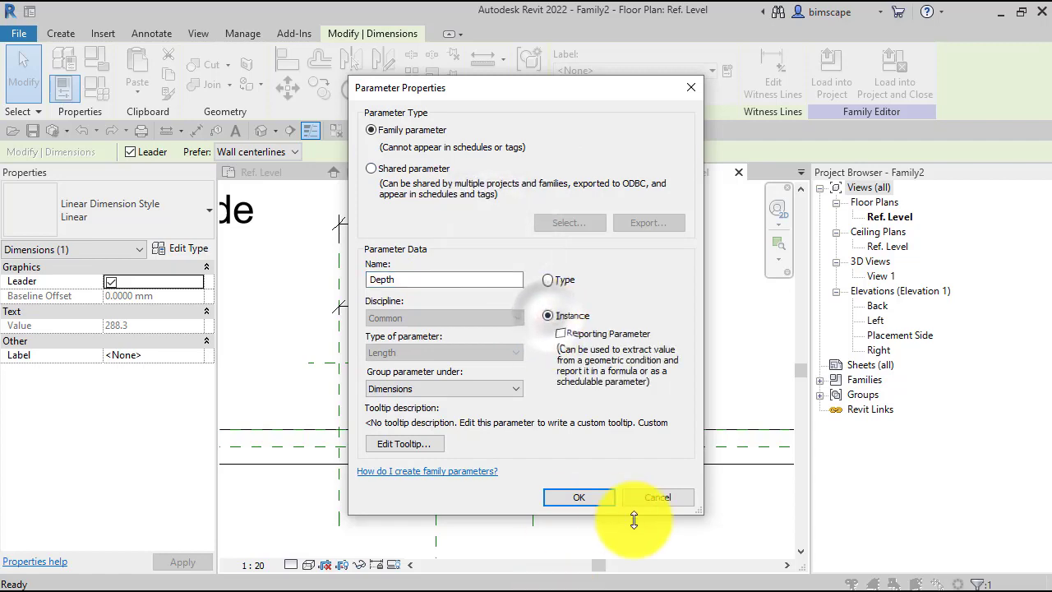
{"action": "left_click", "coordinate": [581, 496]}
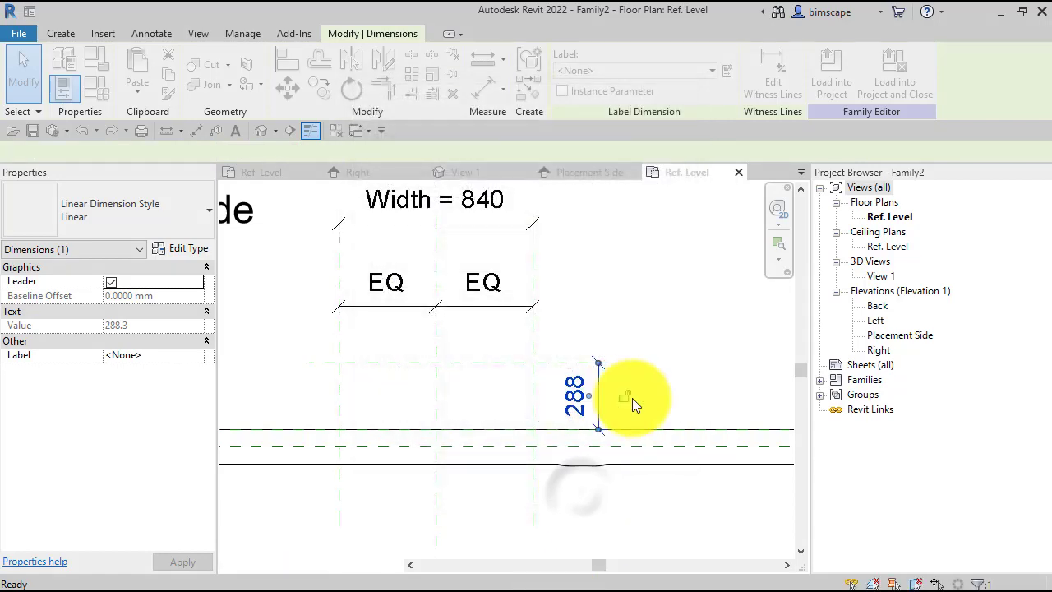
{"action": "left_click", "coordinate": [688, 356]}
{"action": "middle_click_drag", "start_coordinate": [674, 383], "coordinate": [692, 386]}
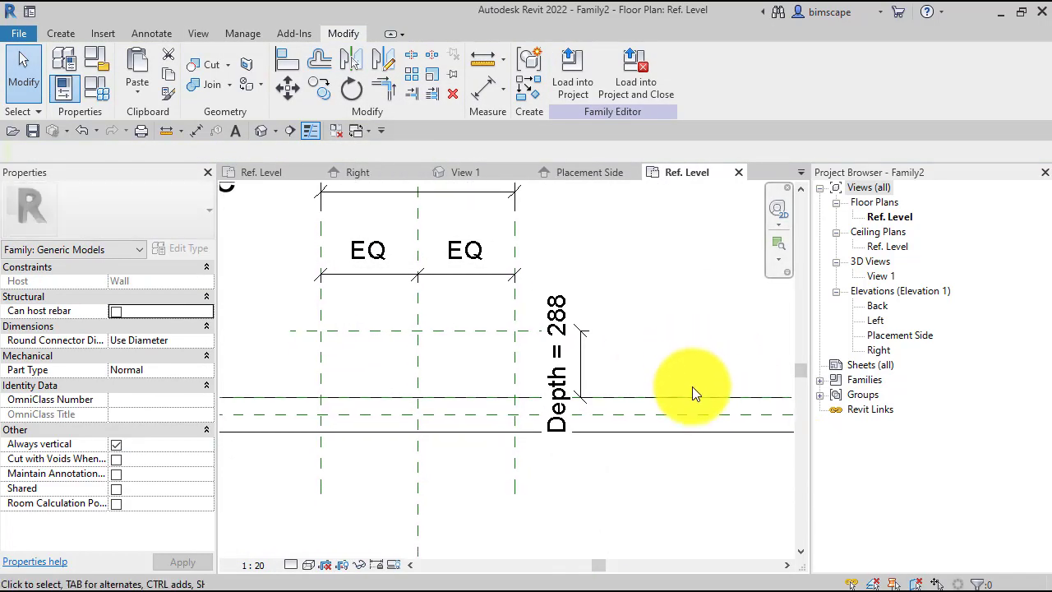
- In the Placement Side elevation, draw a horizontal reference plane about 2373 mm above Ref. Level, crossing the three vertical reference planes
{"action": "scroll", "coordinate": [692, 387], "scroll_direction": "down", "scroll_amount": 3}
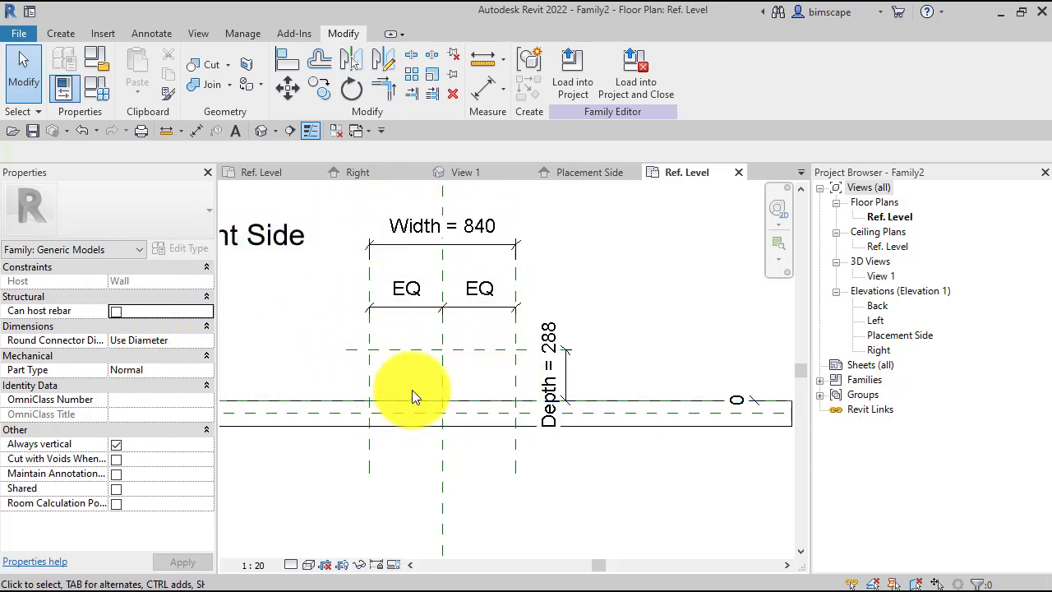
{"action": "mouse_move", "coordinate": [467, 384]}
{"action": "middle_mouse_down"}
{"action": "mouse_move", "coordinate": [469, 397]}
{"action": "mouse_move", "coordinate": [469, 380]}
{"action": "middle_mouse_up"}
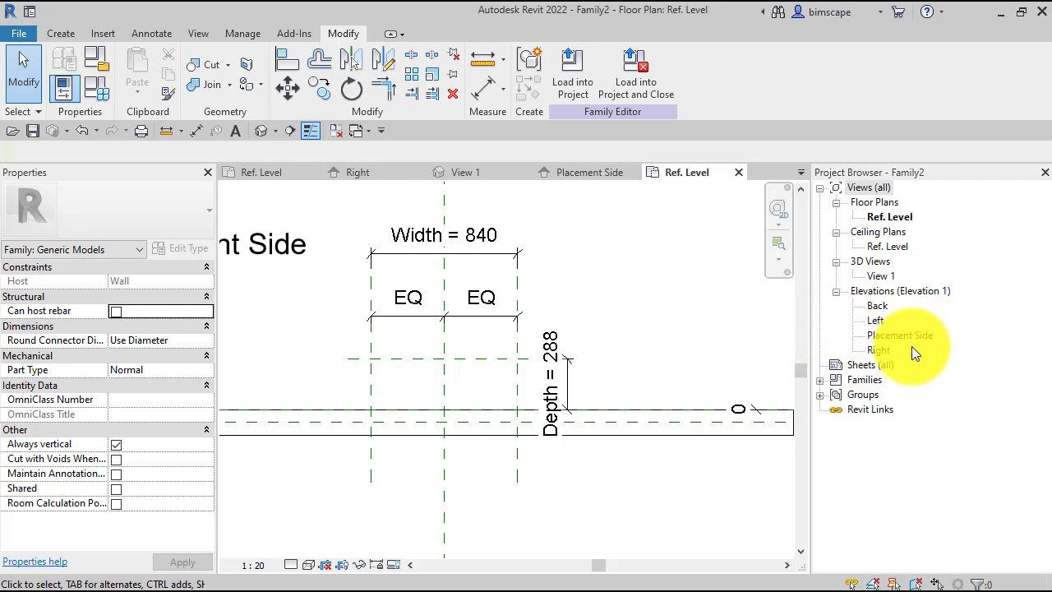
{"action": "double_click", "coordinate": [894, 335]}
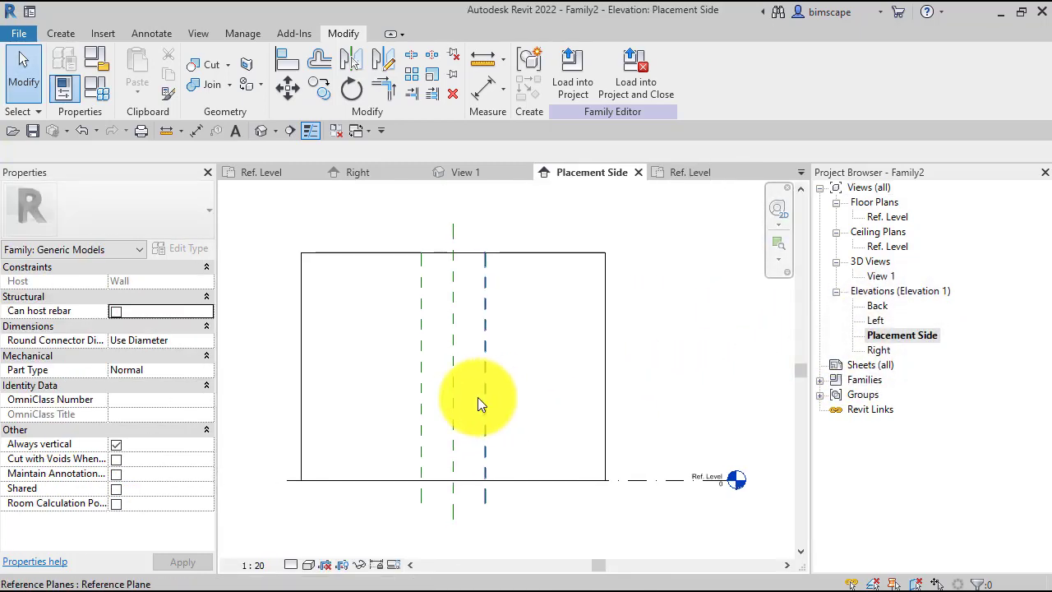
{"action": "left_click", "coordinate": [57, 32]}
{"action": "left_click", "coordinate": [793, 72]}
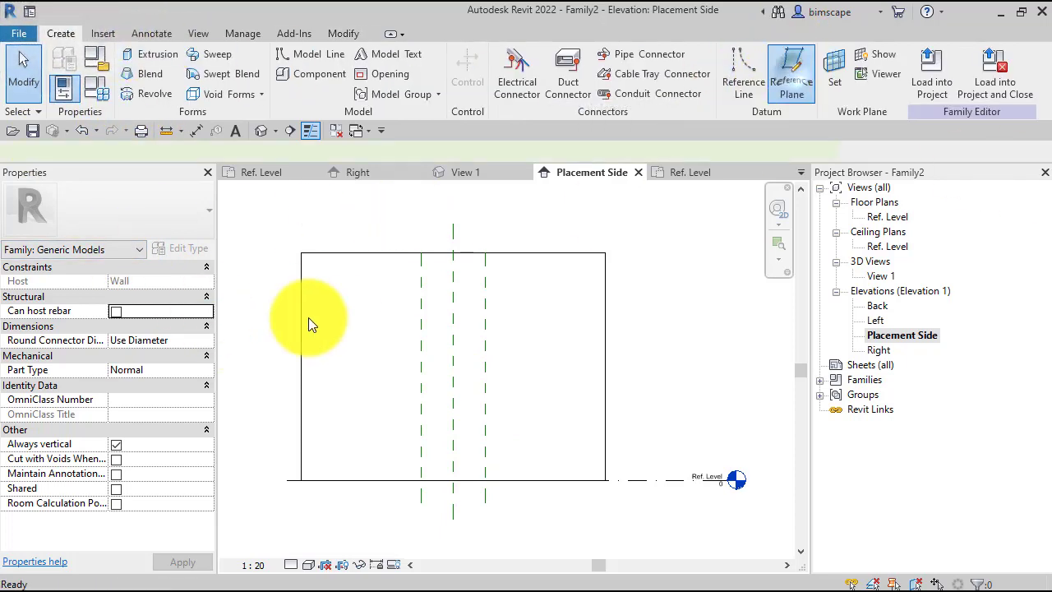
{"action": "left_click", "coordinate": [355, 297]}
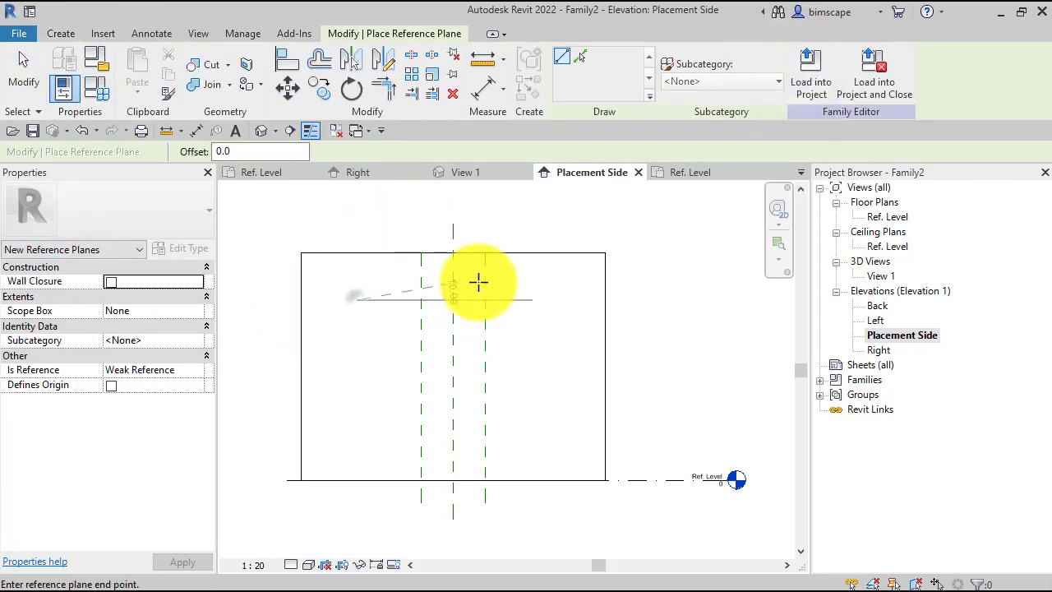
{"action": "left_click", "coordinate": [552, 300]}
{"action": "key", "text": "Escape"}
{"action": "key", "text": "Escape"}
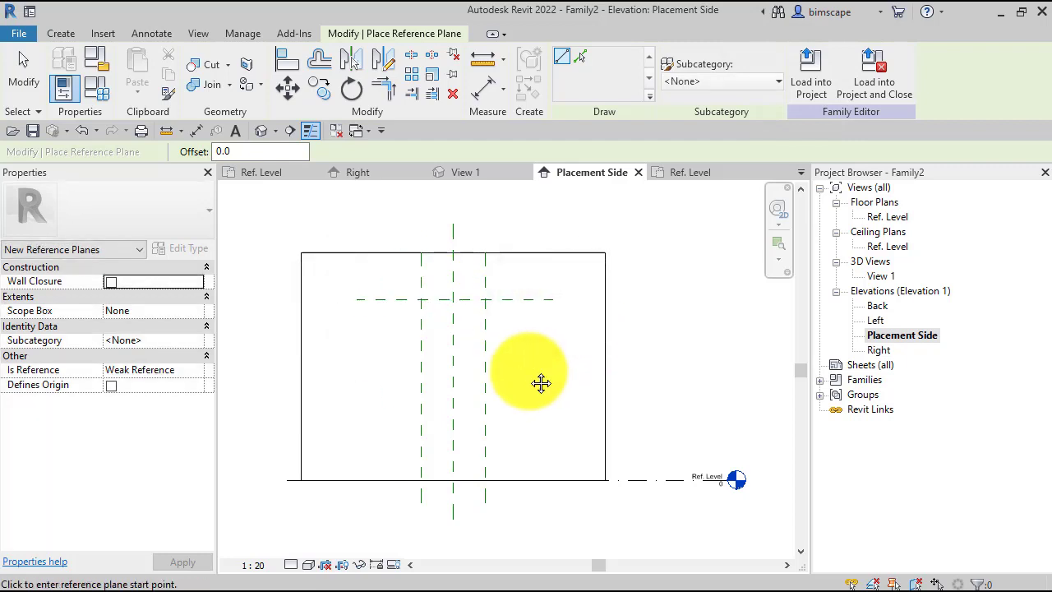
- Add an aligned dimension between Ref. Level and the horizontal reference plane in the elevation
{"action": "middle_click_drag", "start_coordinate": [502, 375], "coordinate": [500, 368]}
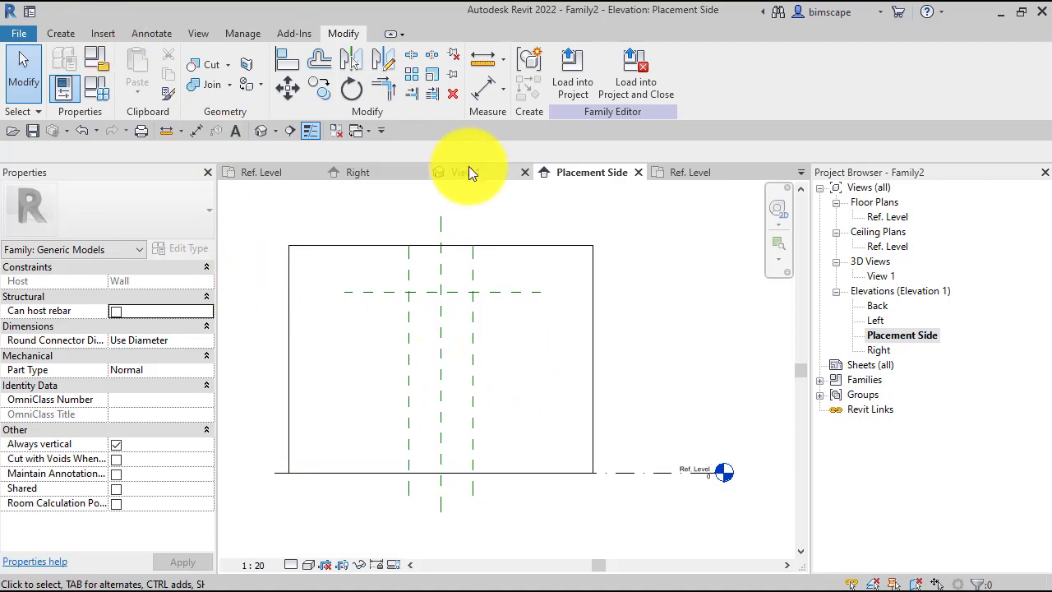
{"action": "left_click", "coordinate": [195, 132]}
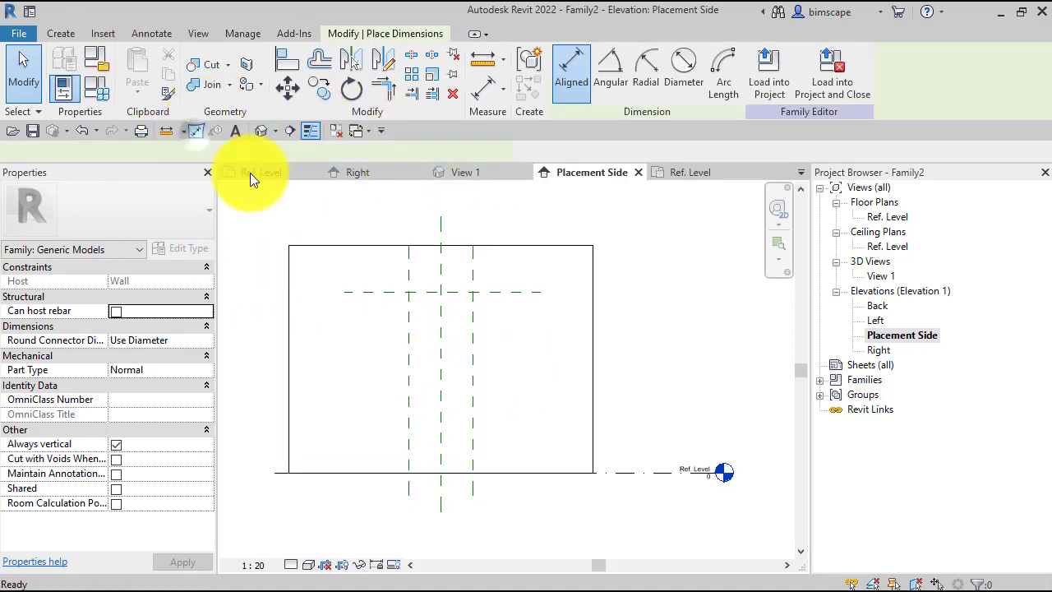
{"action": "left_click", "coordinate": [638, 473]}
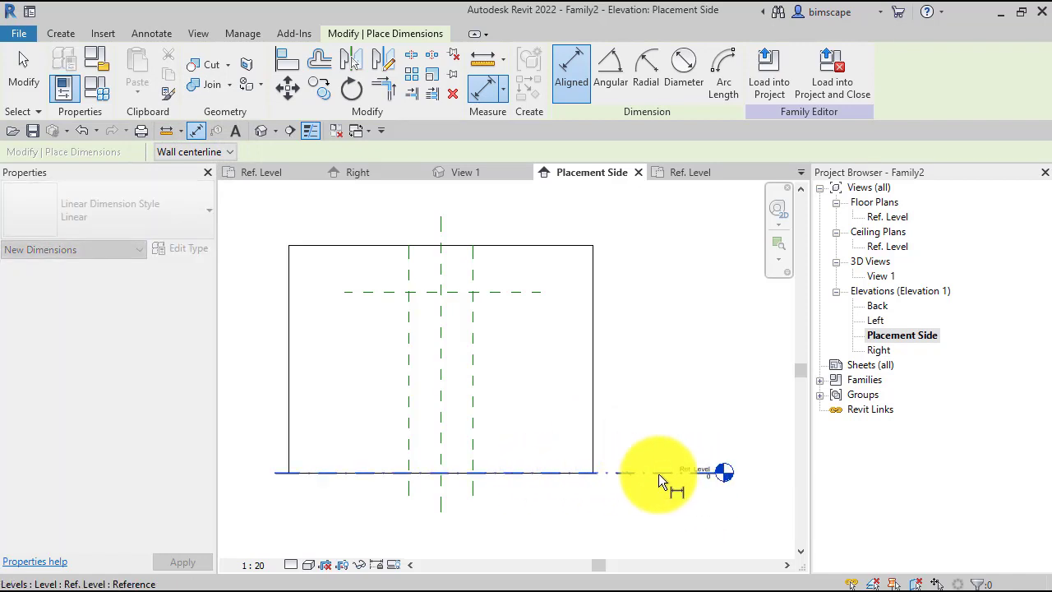
{"action": "left_click", "coordinate": [521, 297]}
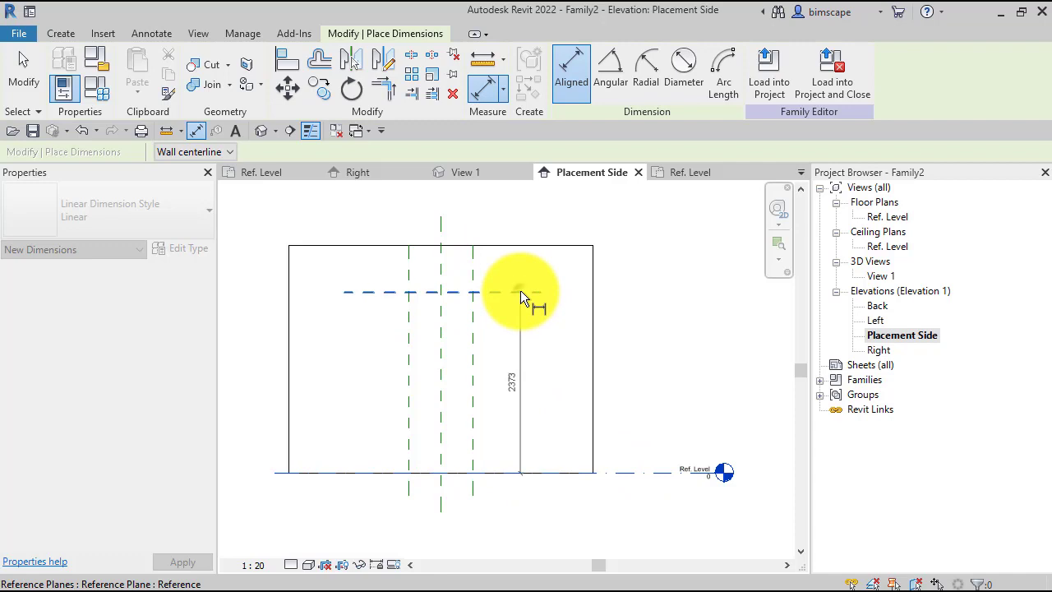
{"action": "left_click", "coordinate": [544, 289]}
{"action": "key", "text": "Escape"}
{"action": "key", "text": "Escape"}
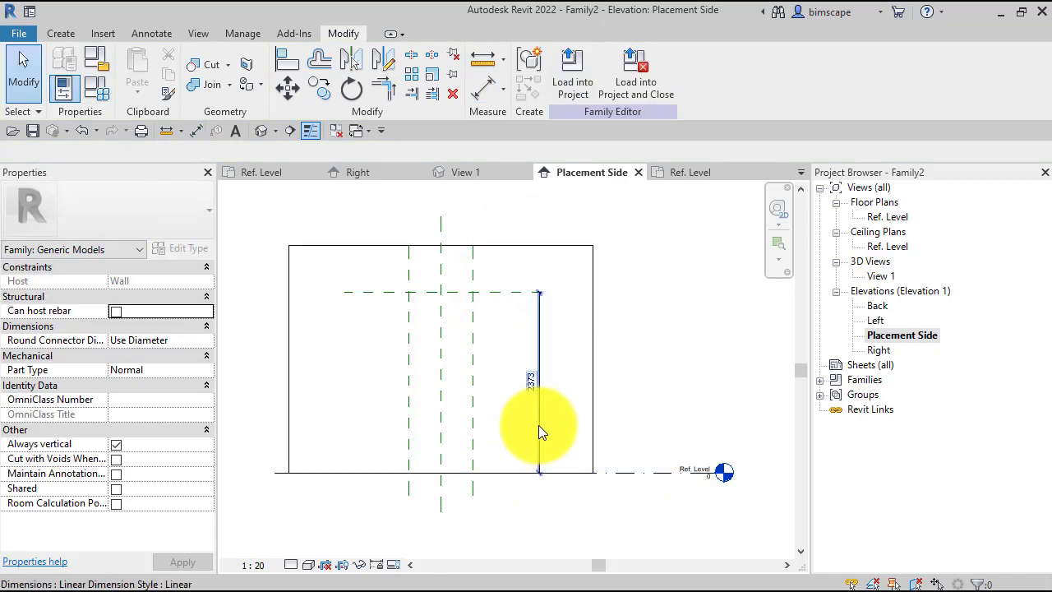
- Label the elevation's vertical dimension with a new instance family parameter named Height, grouped under Dimensions
{"action": "left_click", "coordinate": [539, 425]}
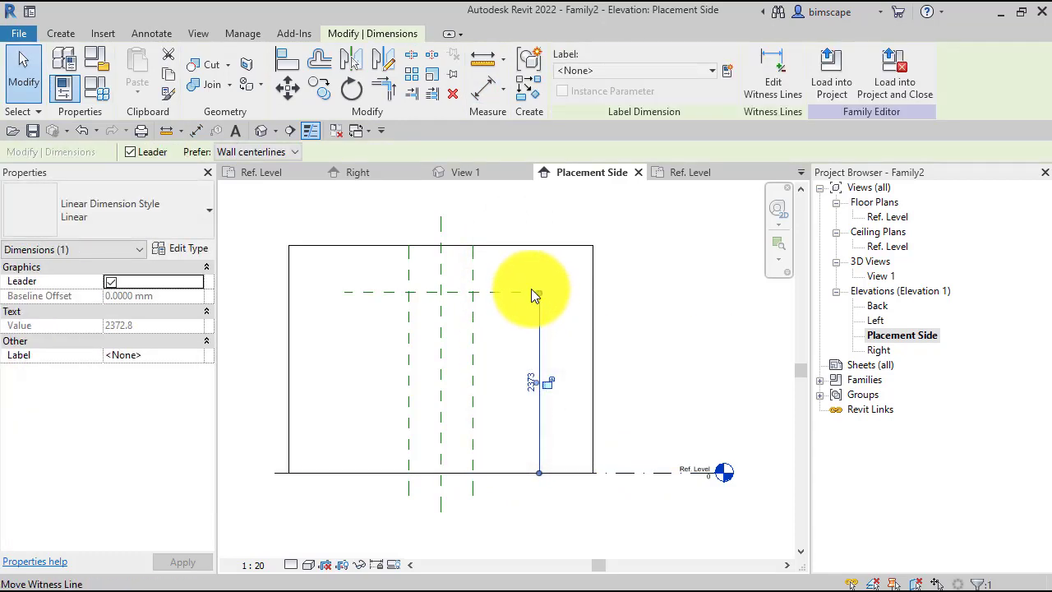
{"action": "left_click", "coordinate": [727, 70]}
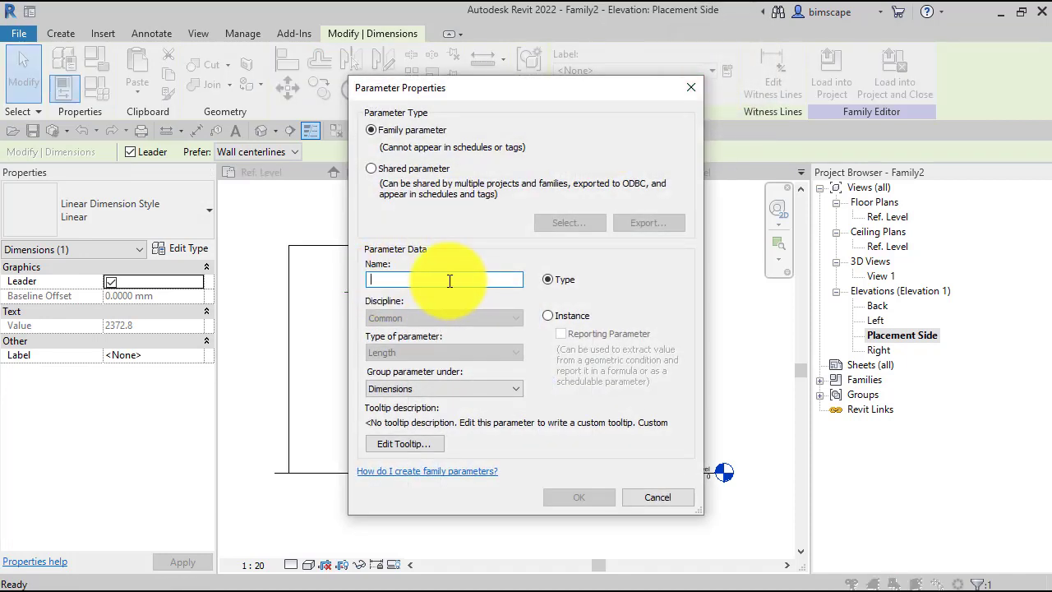
{"action": "type", "text": "Height"}
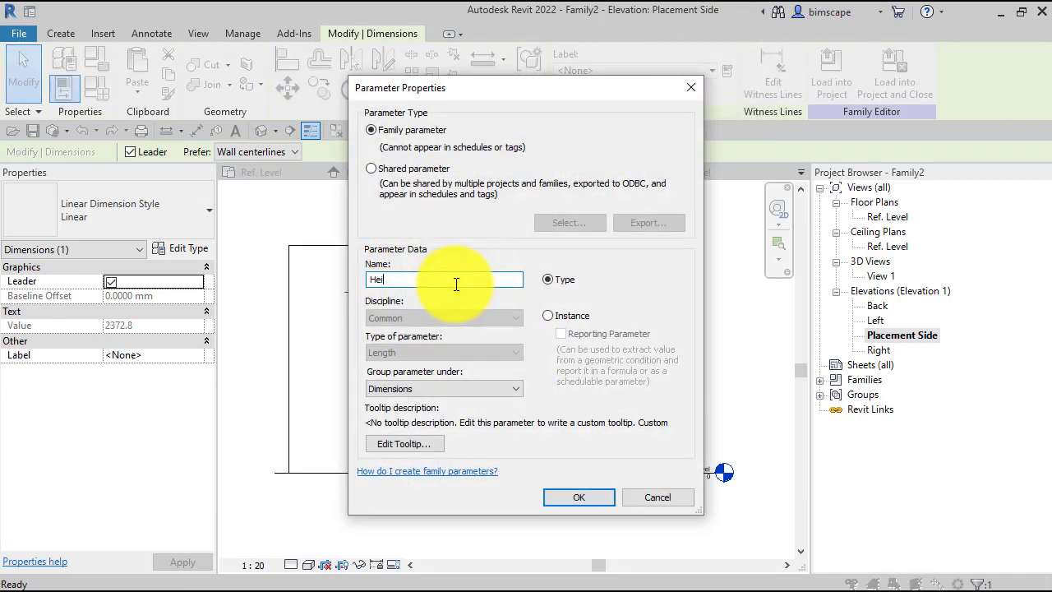
{"action": "left_click", "coordinate": [551, 316]}
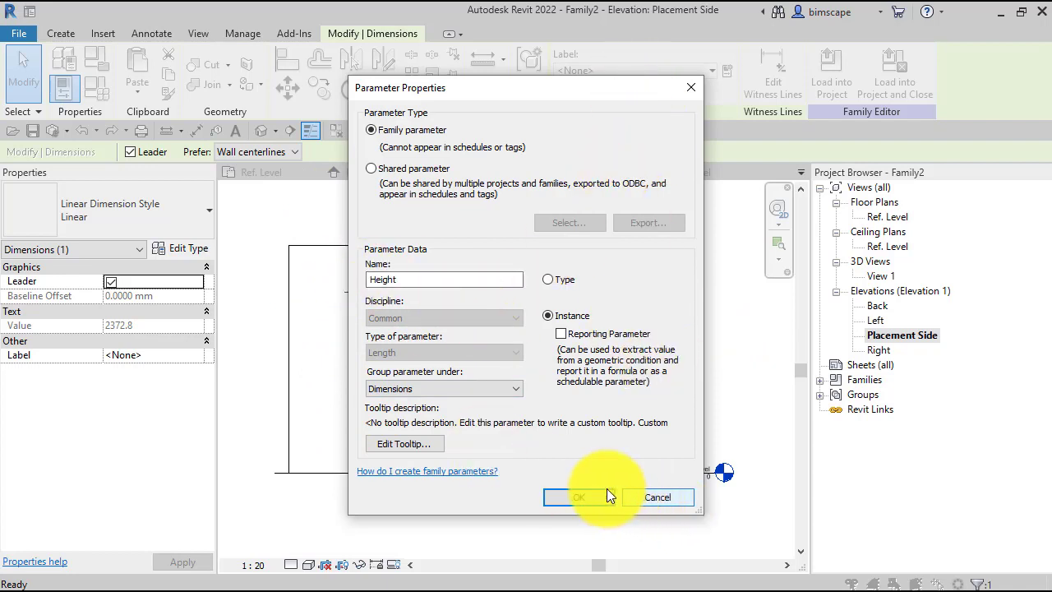
{"action": "left_click", "coordinate": [549, 317]}
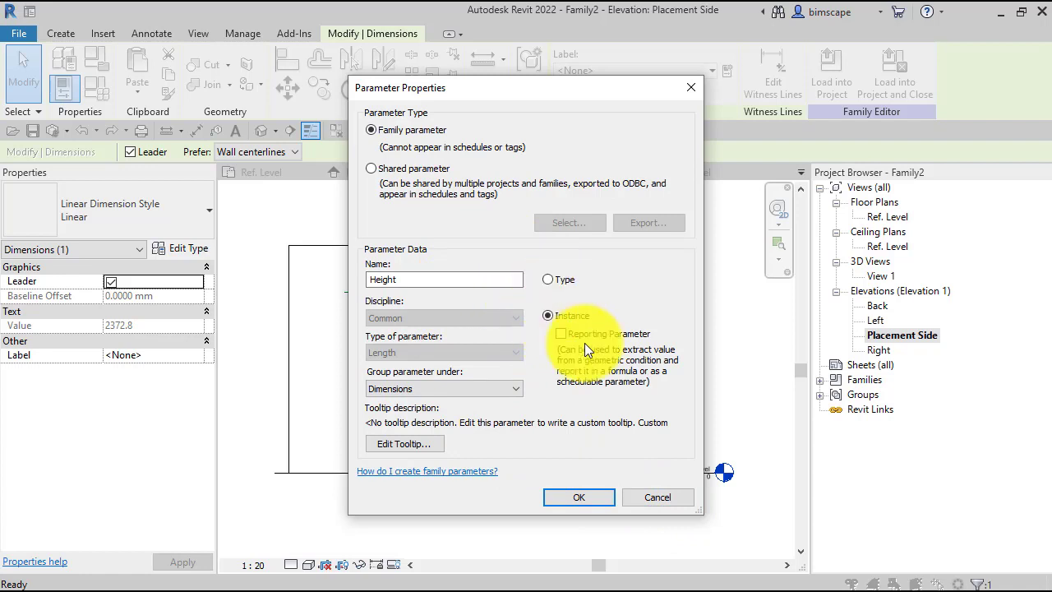
{"action": "left_click", "coordinate": [595, 496]}
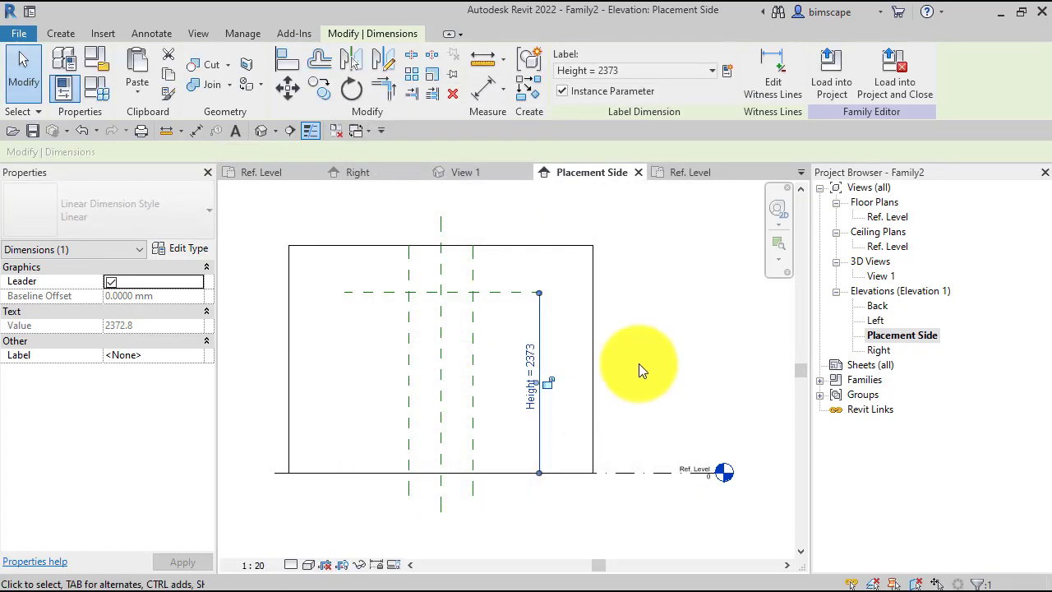
{"action": "left_click", "coordinate": [639, 363]}
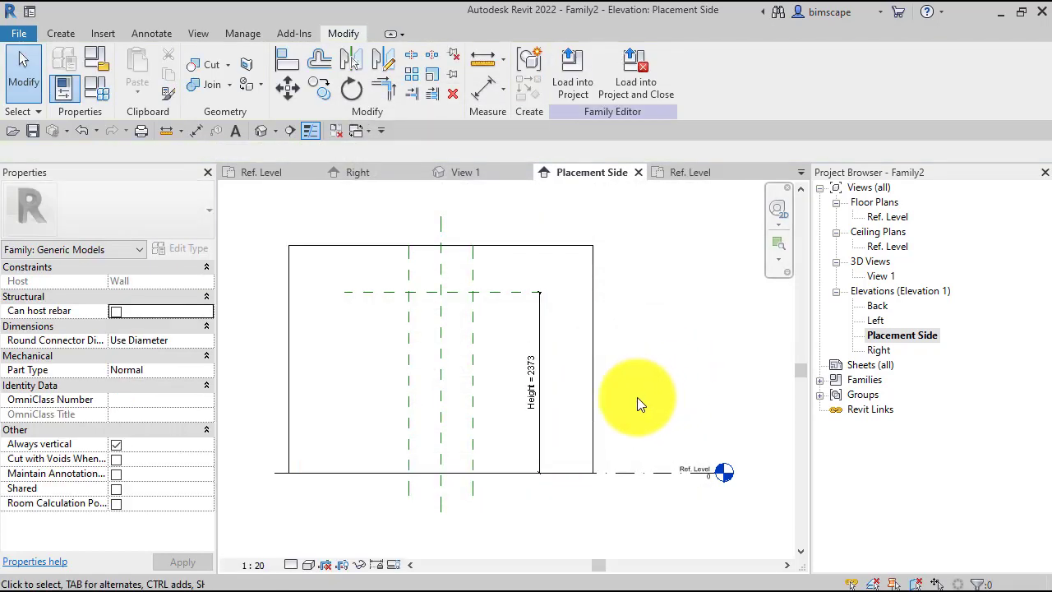
- In the Ref. Level floor plan, start an Extrusion and sketch a rectangle between the outer Width planes, from the Depth plane to the wall face
{"action": "double_click", "coordinate": [885, 217]}
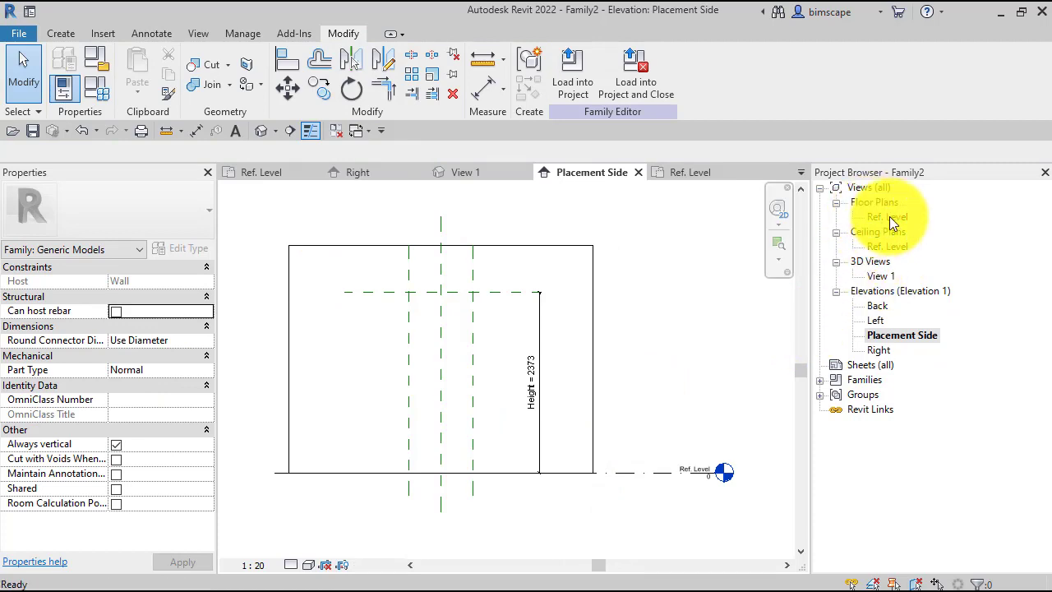
{"action": "middle_click_drag", "start_coordinate": [621, 363], "coordinate": [613, 335]}
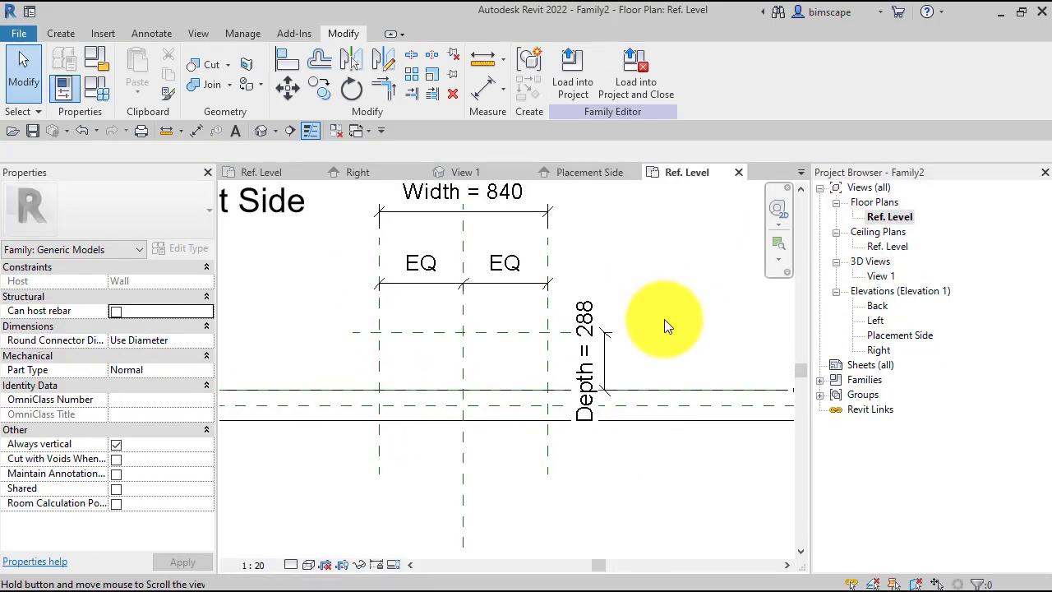
{"action": "left_click", "coordinate": [64, 33]}
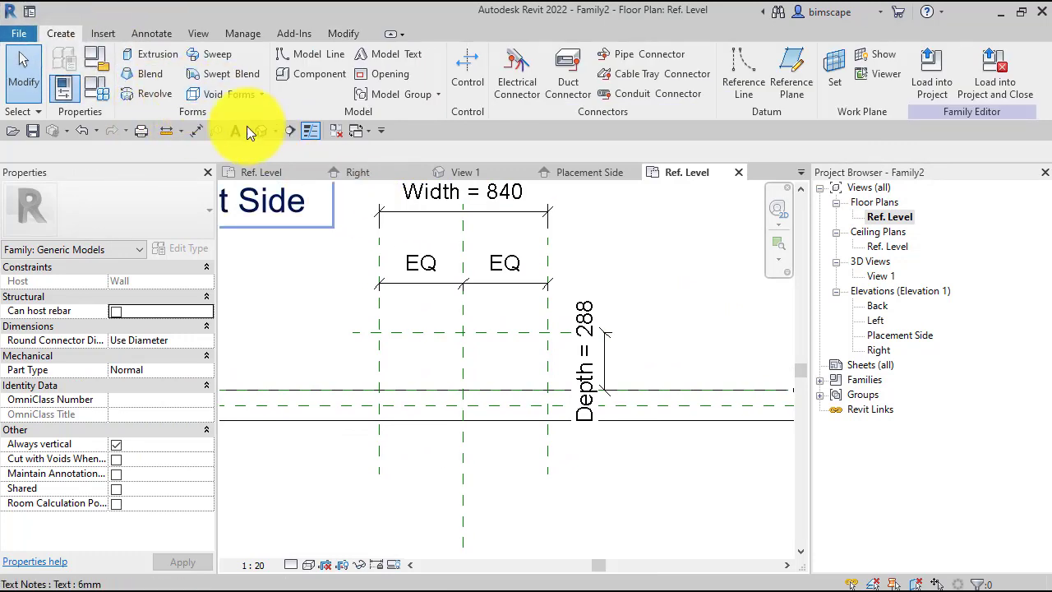
{"action": "left_click", "coordinate": [145, 56]}
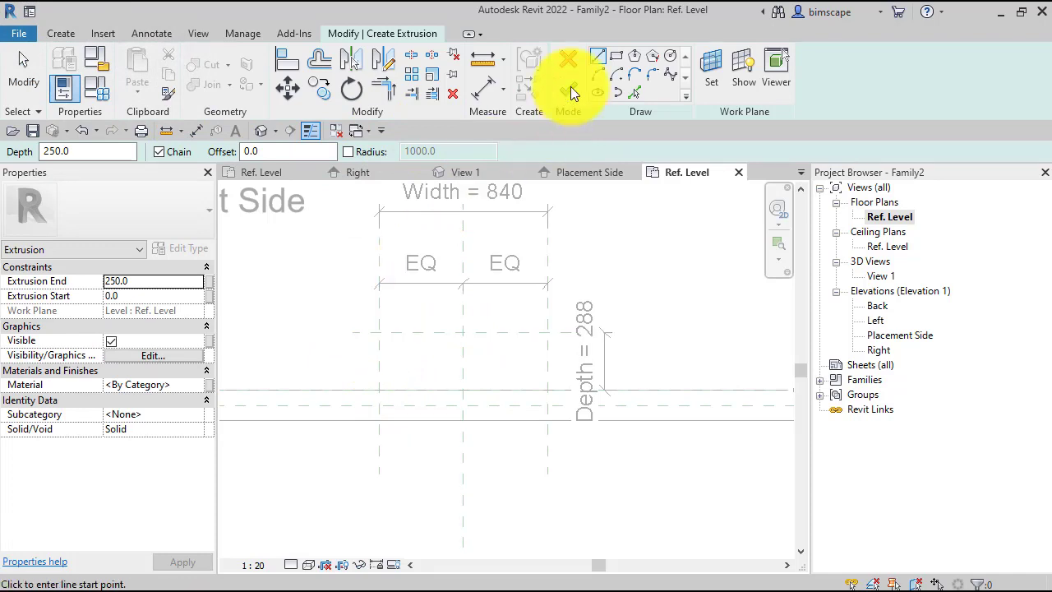
{"action": "left_click", "coordinate": [616, 58]}
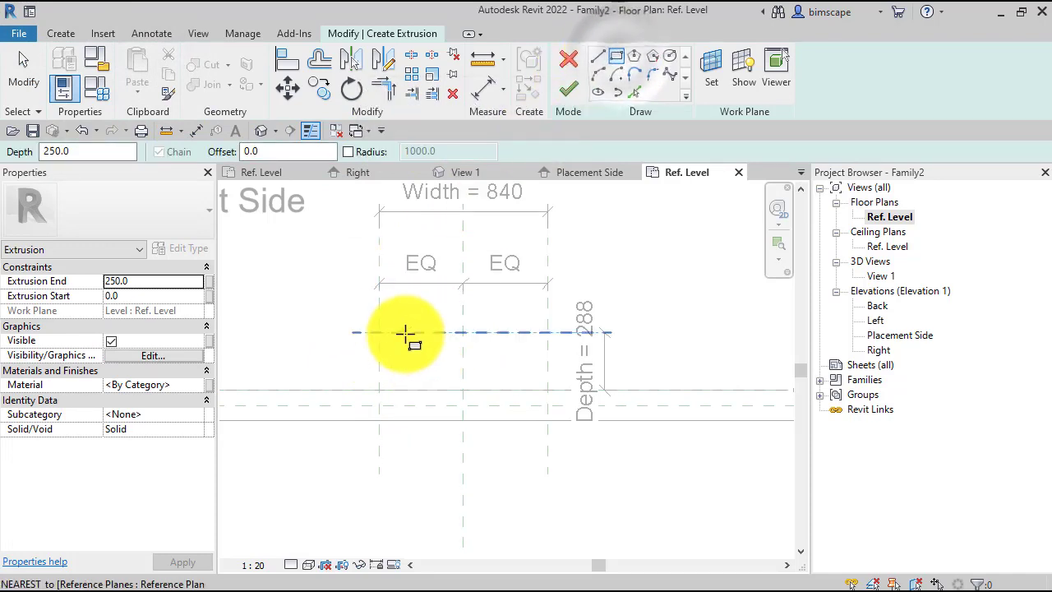
{"action": "left_click", "coordinate": [378, 332]}
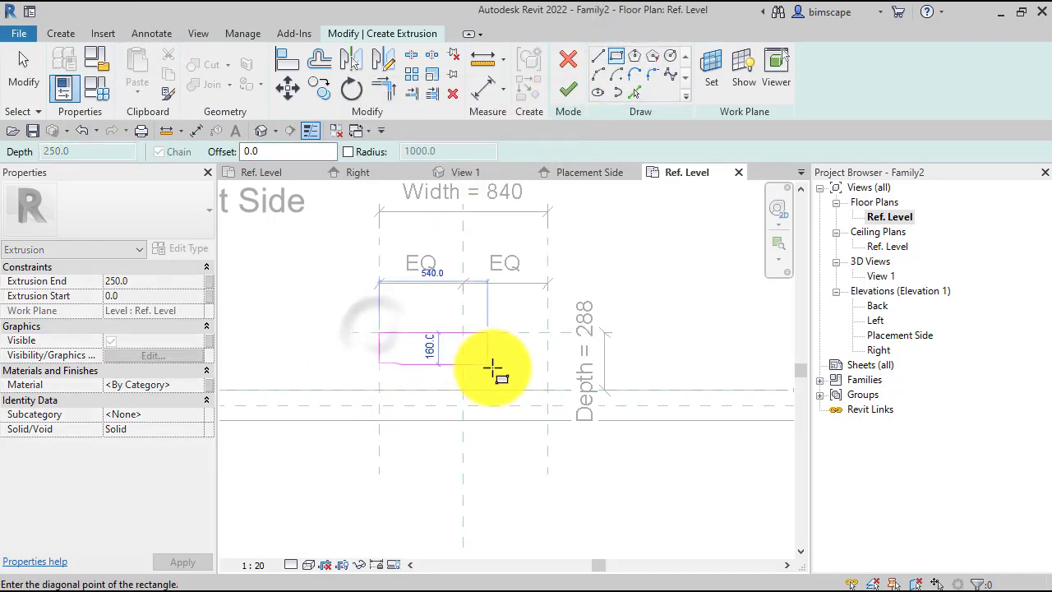
{"action": "left_click", "coordinate": [547, 389]}
{"action": "key", "text": "Escape"}
{"action": "key", "text": "Escape"}
- Lock the two short side edges of the rectangle sketch to the outer Width reference planes
{"action": "scroll", "coordinate": [427, 363], "scroll_direction": "up", "scroll_amount": 2}
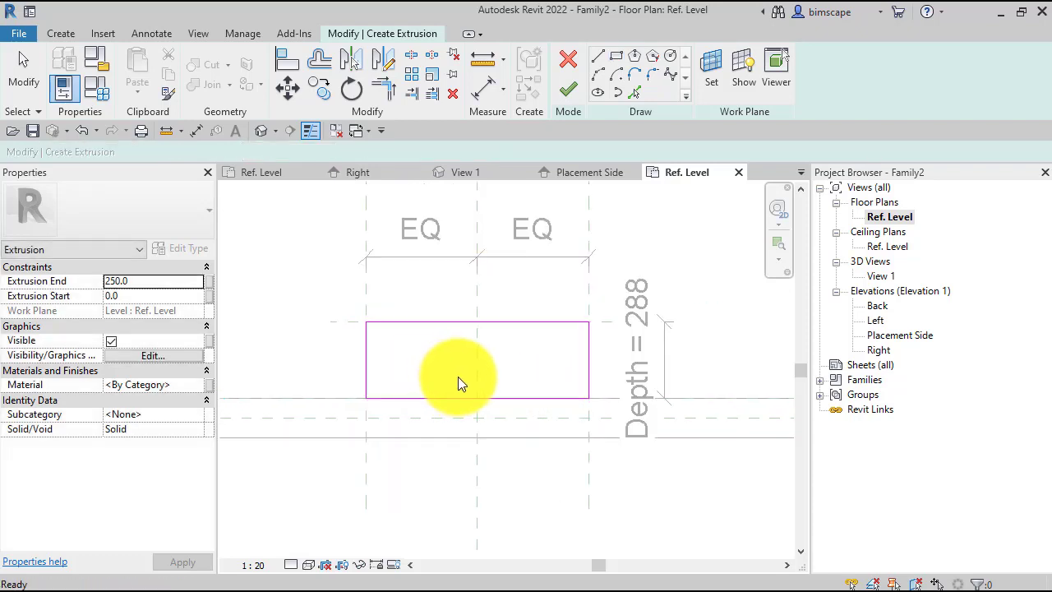
{"action": "scroll", "coordinate": [458, 382], "scroll_direction": "up", "scroll_amount": 1}
{"action": "middle_click_drag", "start_coordinate": [426, 377], "coordinate": [418, 388]}
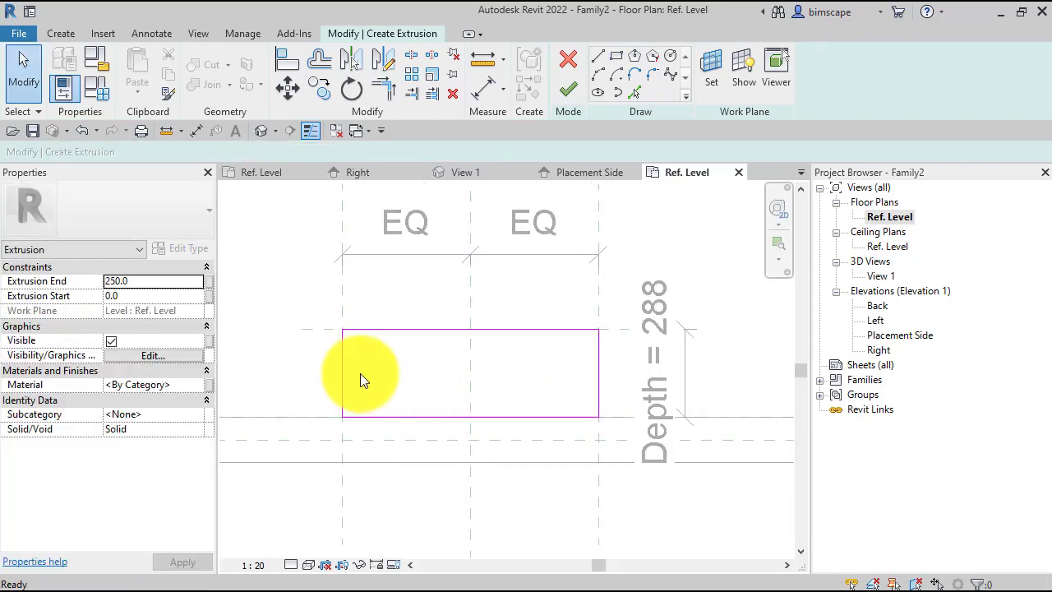
{"action": "left_click", "coordinate": [342, 381]}
{"action": "mouse_move", "coordinate": [345, 376]}
{"action": "left_mouse_down"}
{"action": "mouse_move", "coordinate": [381, 376]}
{"action": "mouse_move", "coordinate": [343, 382]}
{"action": "left_mouse_up"}
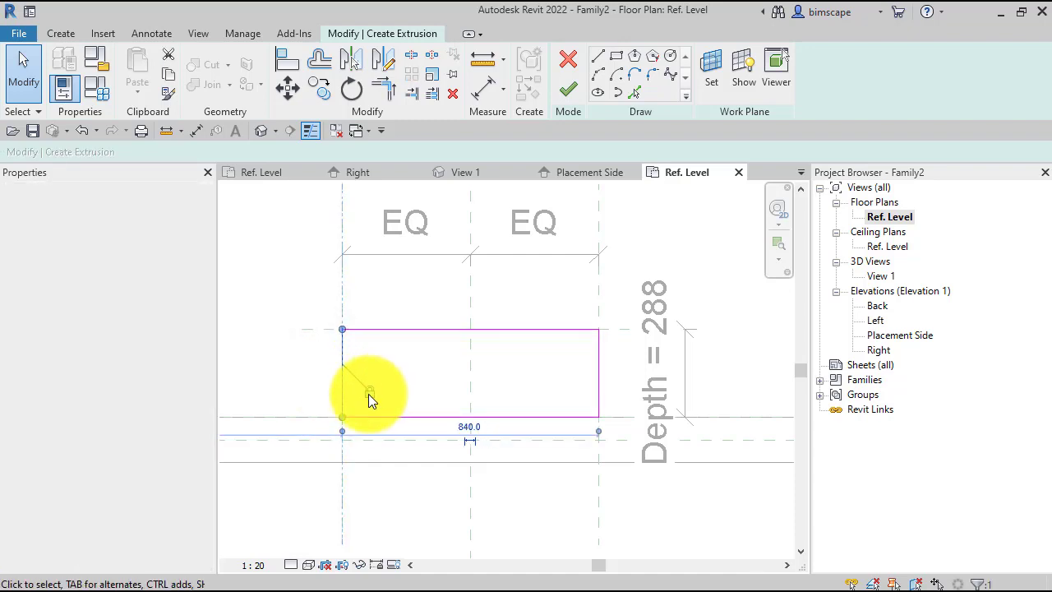
{"action": "left_click", "coordinate": [598, 379]}
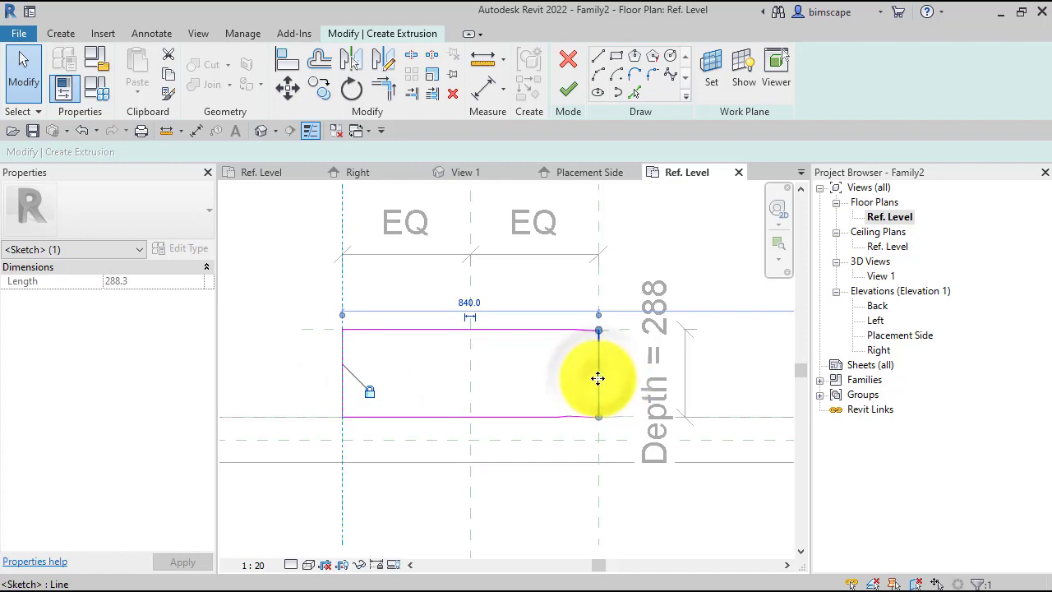
{"action": "mouse_move", "coordinate": [598, 378]}
{"action": "left_mouse_down"}
{"action": "mouse_move", "coordinate": [608, 376]}
{"action": "mouse_move", "coordinate": [598, 378]}
{"action": "left_mouse_up"}
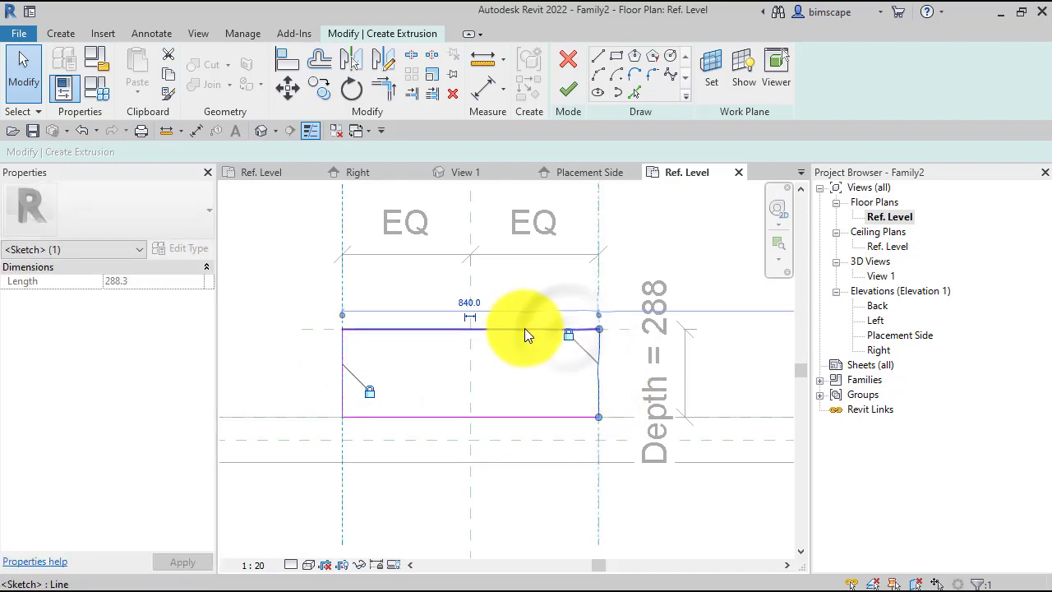
- Lock the rectangle's long edges to the Depth reference plane and the wall face, and finish the extrusion
{"action": "left_click", "coordinate": [525, 330]}
{"action": "left_click_drag", "start_coordinate": [513, 328], "coordinate": [526, 321]}
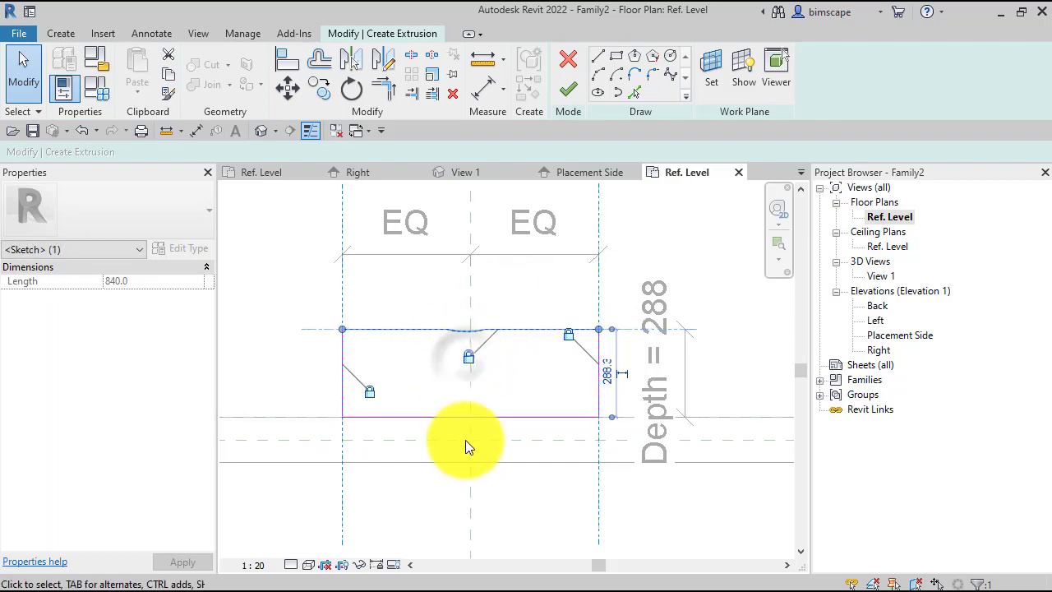
{"action": "left_click", "coordinate": [495, 417]}
{"action": "mouse_move", "coordinate": [496, 417]}
{"action": "left_mouse_down"}
{"action": "mouse_move", "coordinate": [491, 436]}
{"action": "mouse_move", "coordinate": [494, 417]}
{"action": "left_mouse_up"}
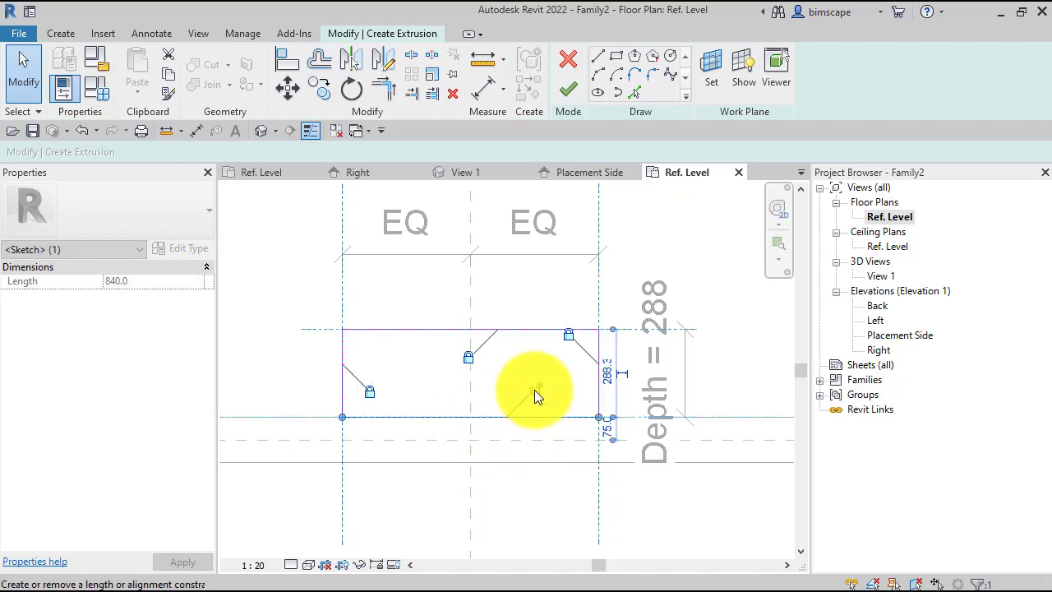
{"action": "scroll", "coordinate": [534, 393], "scroll_direction": "down", "scroll_amount": 2}
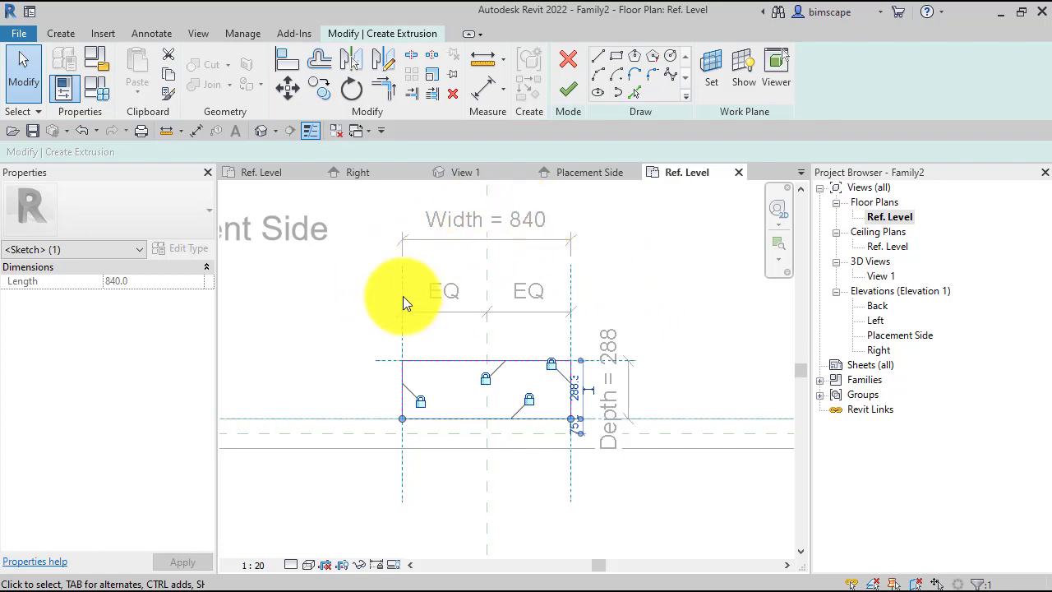
{"action": "scroll", "coordinate": [380, 395], "scroll_direction": "up", "scroll_amount": 2}
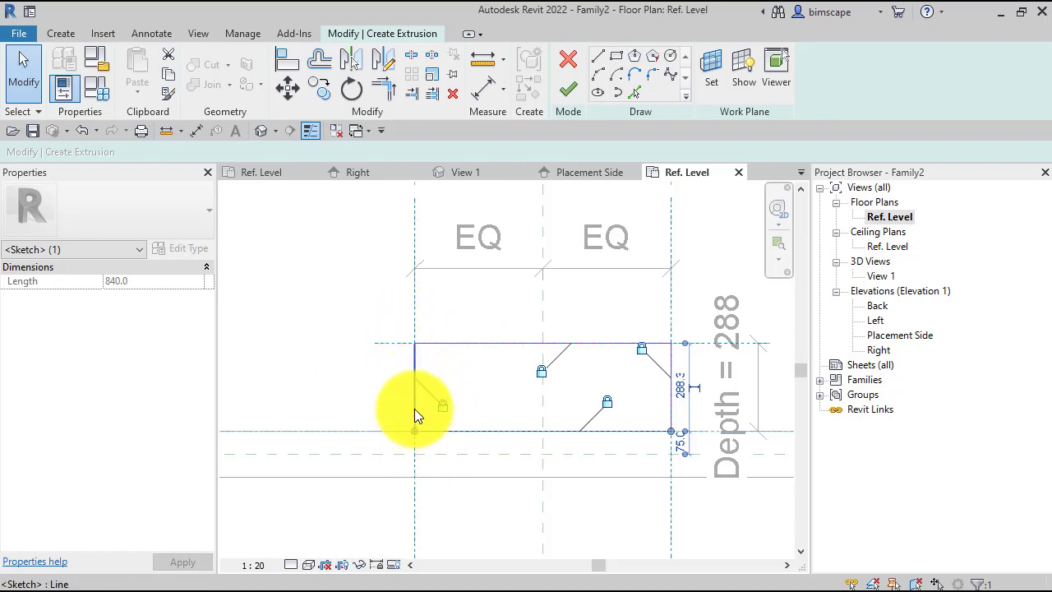
{"action": "scroll", "coordinate": [454, 378], "scroll_direction": "down", "scroll_amount": 1}
{"action": "mouse_move", "coordinate": [447, 363]}
{"action": "middle_mouse_down"}
{"action": "mouse_move", "coordinate": [377, 344]}
{"action": "mouse_move", "coordinate": [427, 411]}
{"action": "middle_mouse_up"}
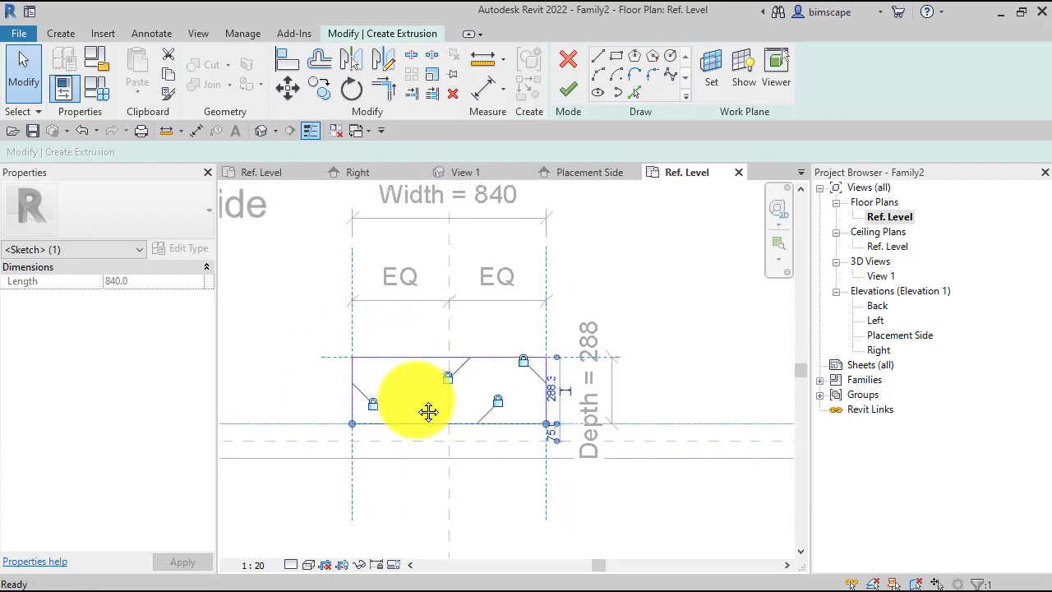
{"action": "left_click", "coordinate": [568, 90]}
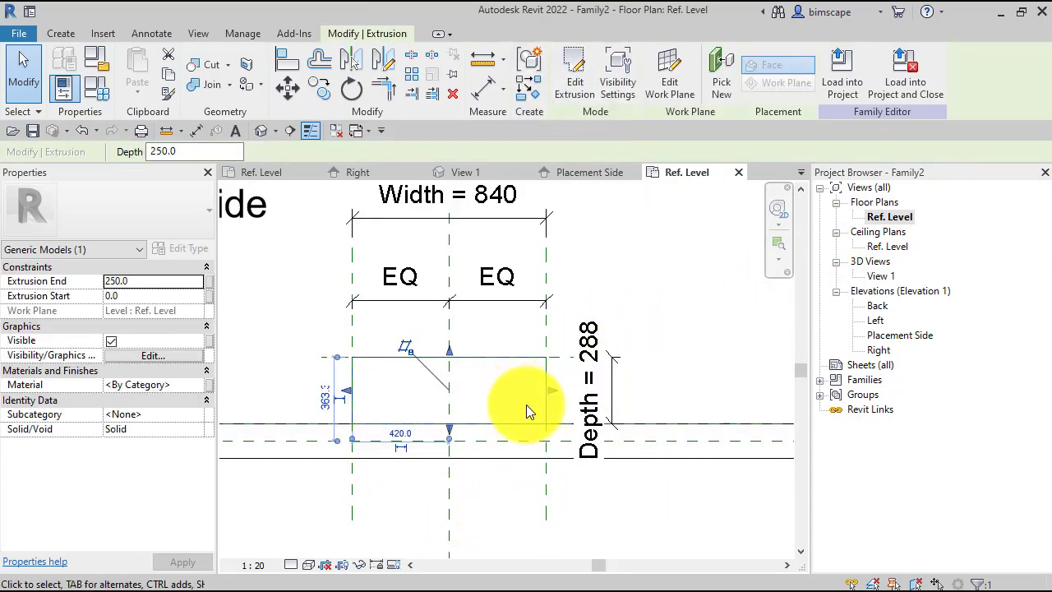
- In the Placement Side elevation, stretch the extrusion's top up to the horizontal Height reference plane and lock it there
{"action": "double_click", "coordinate": [896, 337]}
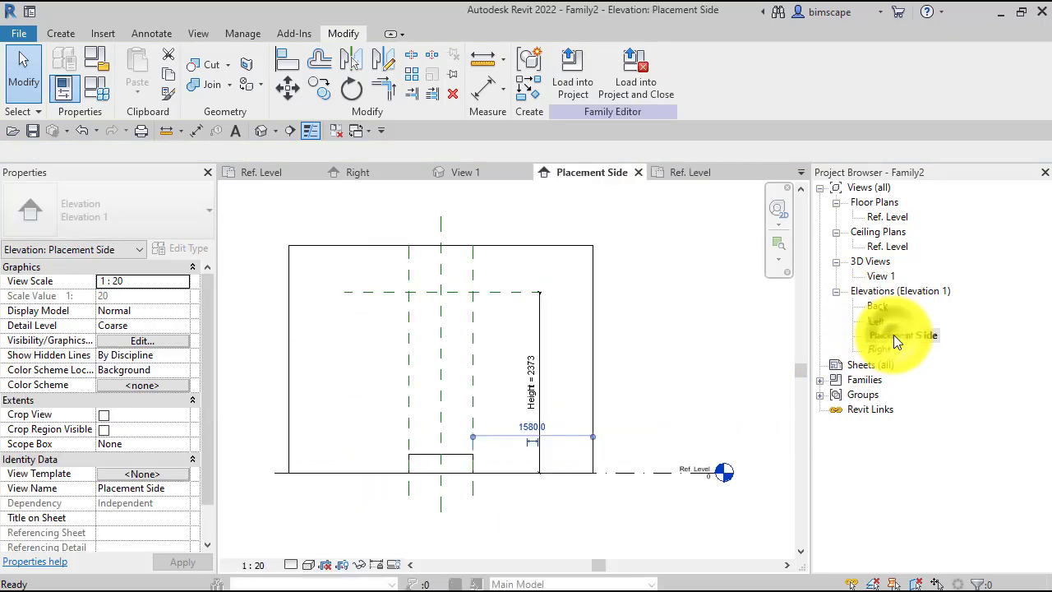
{"action": "middle_click_drag", "start_coordinate": [641, 409], "coordinate": [629, 400]}
{"action": "scroll", "coordinate": [633, 402], "scroll_direction": "up", "scroll_amount": 1}
{"action": "middle_click_drag", "start_coordinate": [449, 490], "coordinate": [472, 503]}
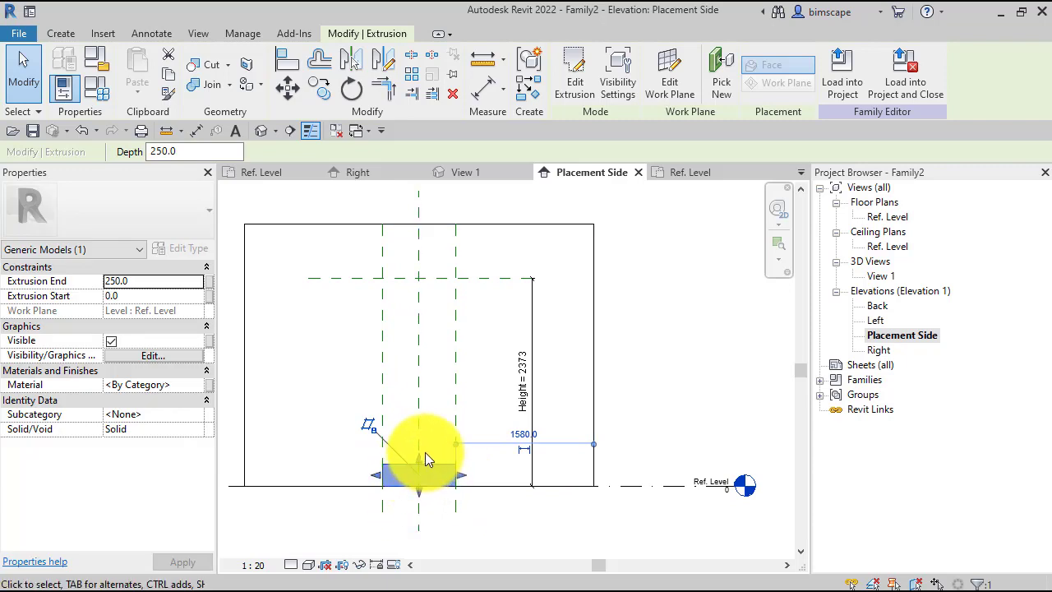
{"action": "left_click_drag", "start_coordinate": [419, 455], "coordinate": [426, 280]}
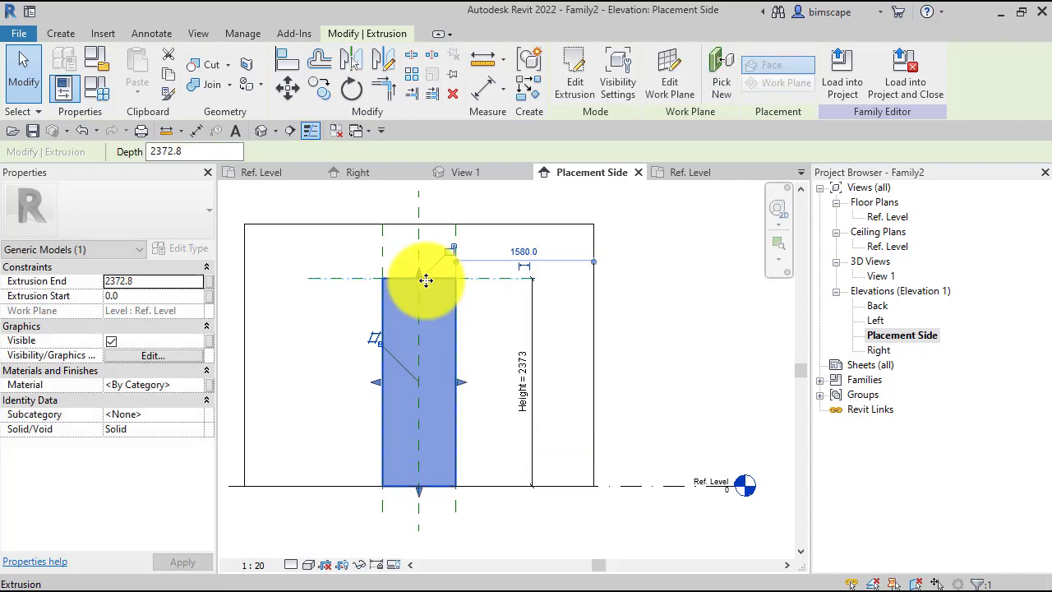
{"action": "left_click", "coordinate": [450, 255]}
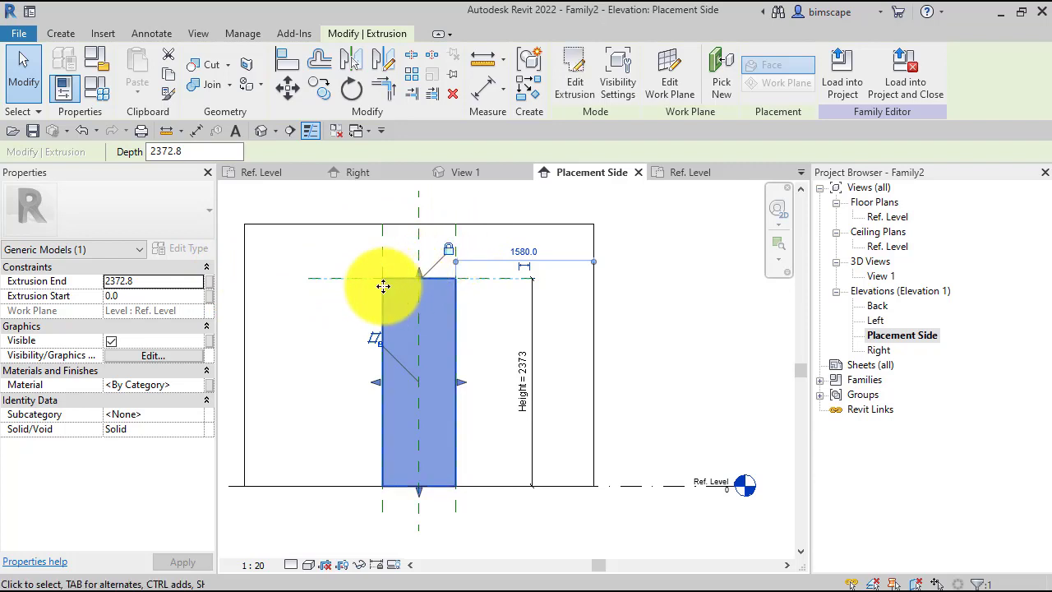
{"action": "left_click", "coordinate": [450, 252]}
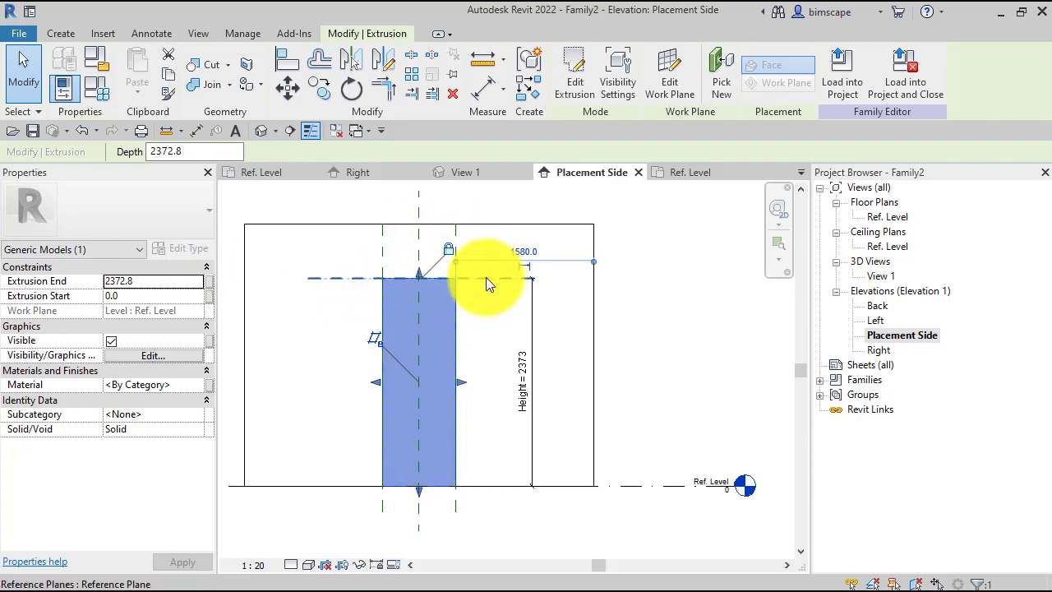
{"action": "left_click", "coordinate": [402, 347]}
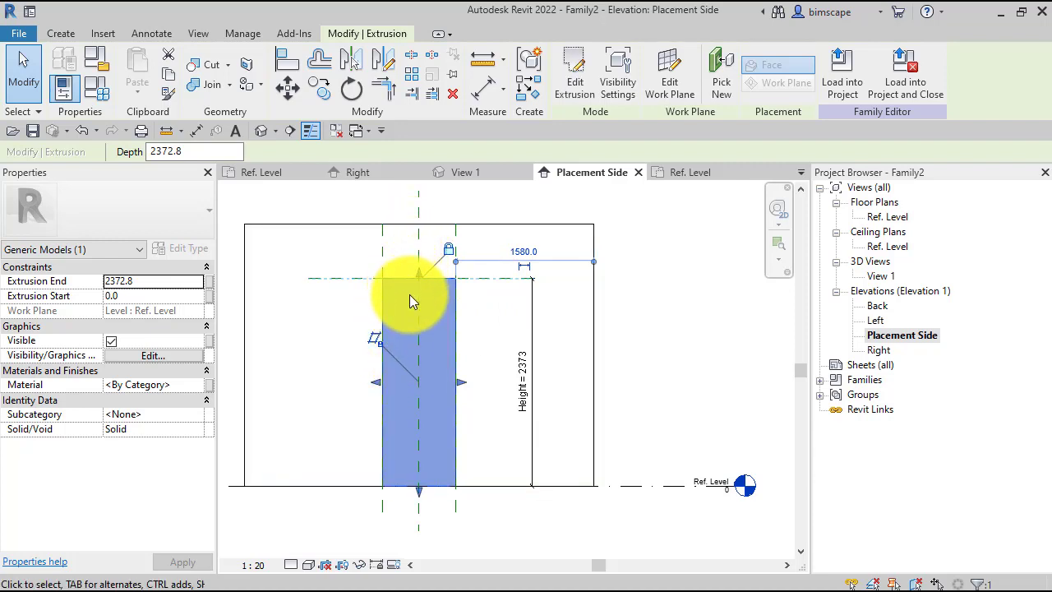
{"action": "middle_click_drag", "start_coordinate": [487, 344], "coordinate": [498, 345]}
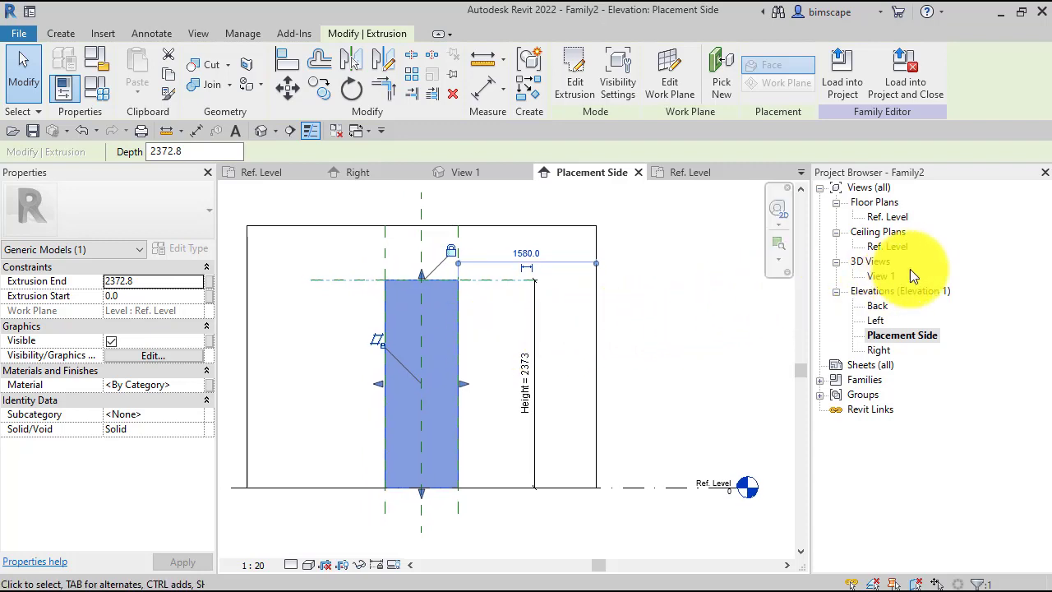
- In the 3D view View 1, select the extrusion and open the Material Browser for its material
{"action": "double_click", "coordinate": [890, 277]}
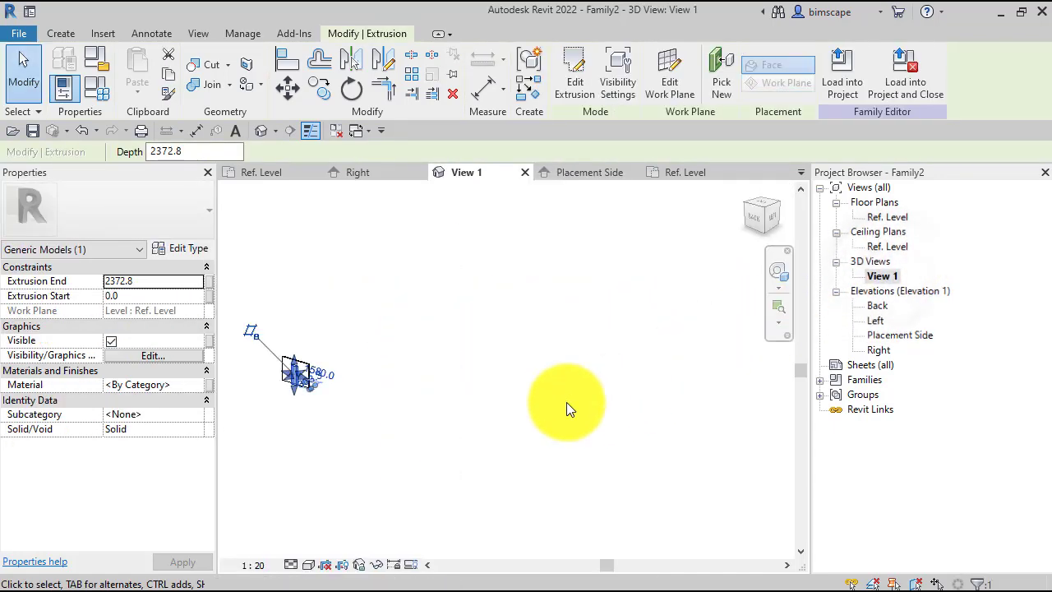
{"action": "scroll", "coordinate": [307, 385], "scroll_direction": "up", "scroll_amount": 5}
{"action": "scroll", "coordinate": [416, 432], "scroll_direction": "up", "scroll_amount": 2}
{"action": "middle_click_drag", "start_coordinate": [423, 443], "coordinate": [750, 526]}
{"action": "left_click", "coordinate": [664, 494]}
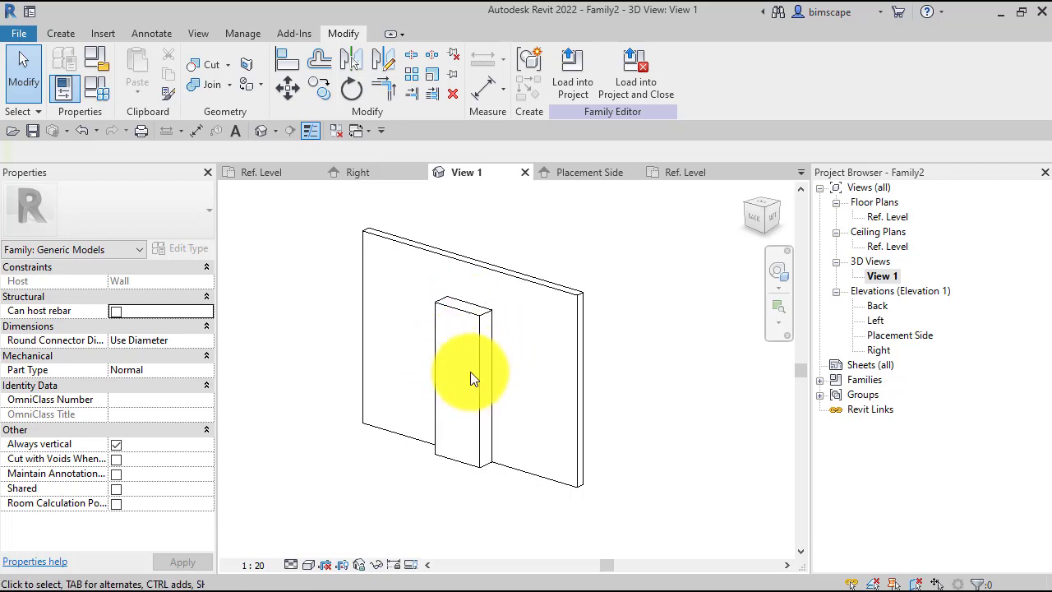
{"action": "middle_click_drag", "start_coordinate": [470, 372], "coordinate": [499, 366]}
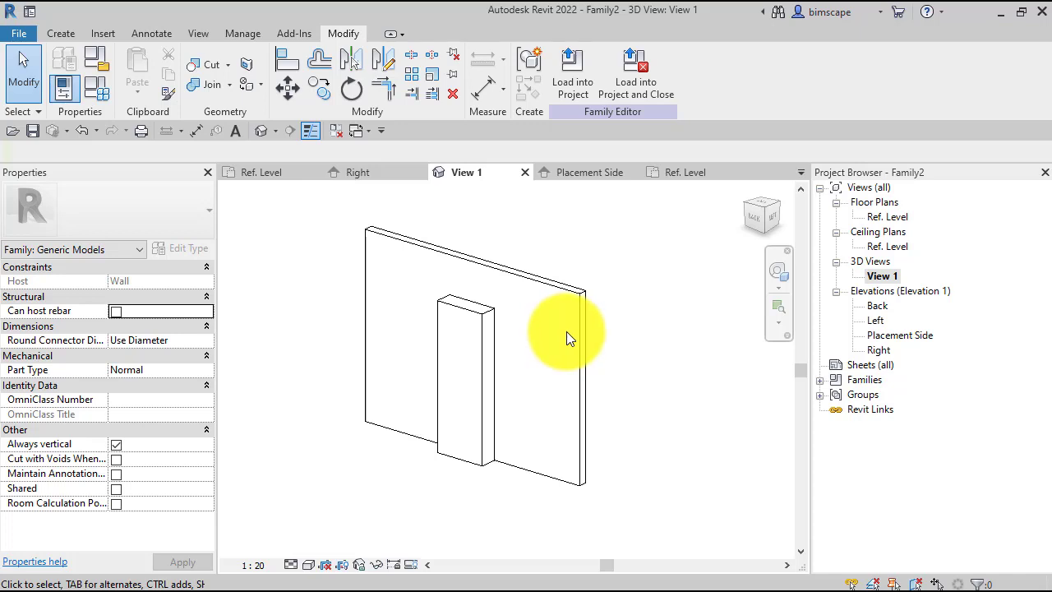
{"action": "left_click", "coordinate": [484, 384]}
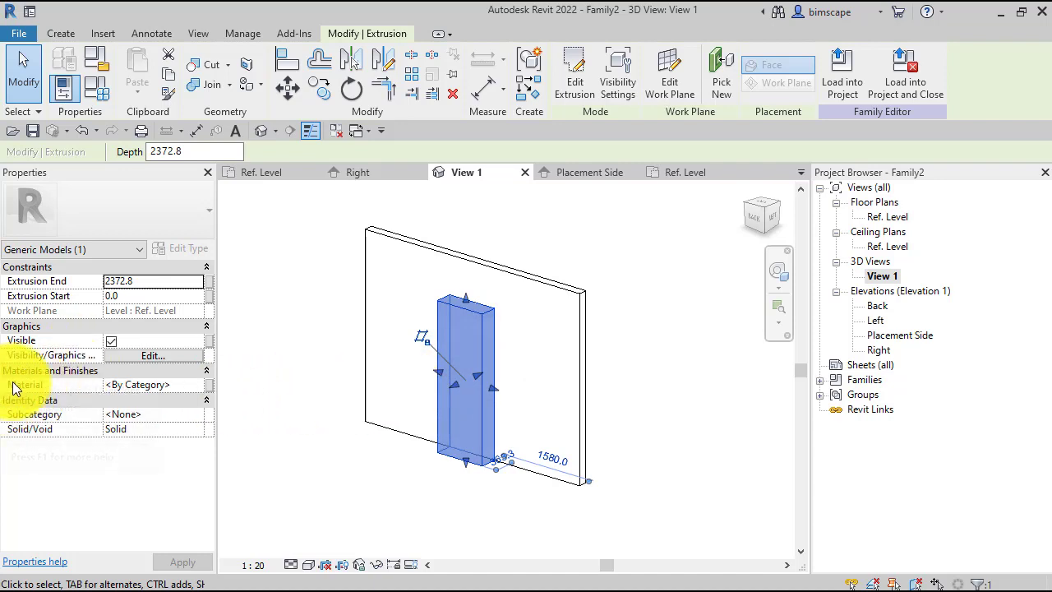
{"action": "left_click", "coordinate": [170, 386]}
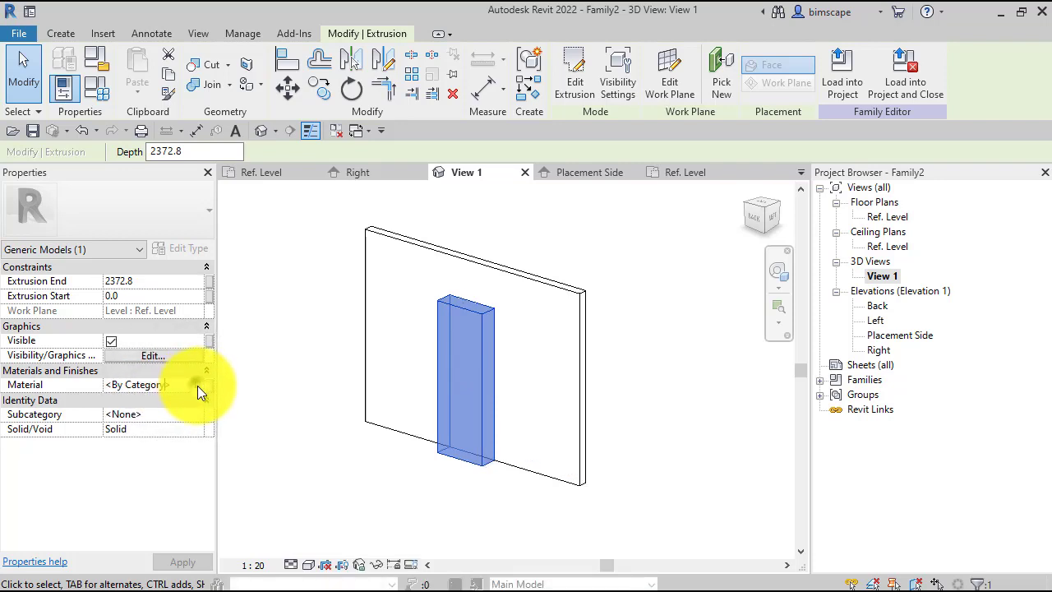
{"action": "left_click", "coordinate": [197, 386]}
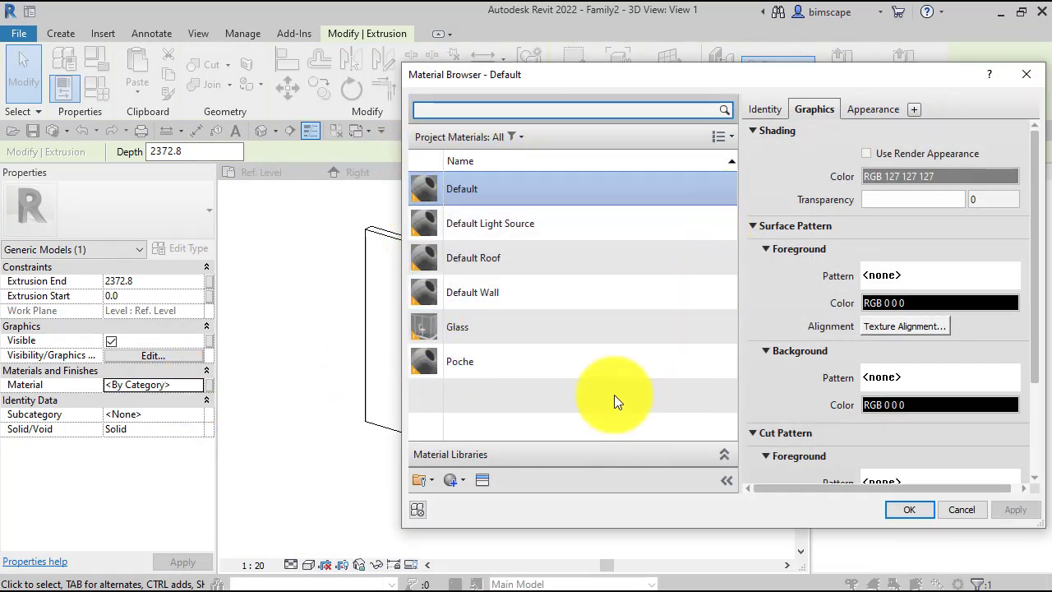
- Create a new material named "Brick, common" and assign it to the selected extrusion
{"action": "left_click", "coordinate": [449, 480]}
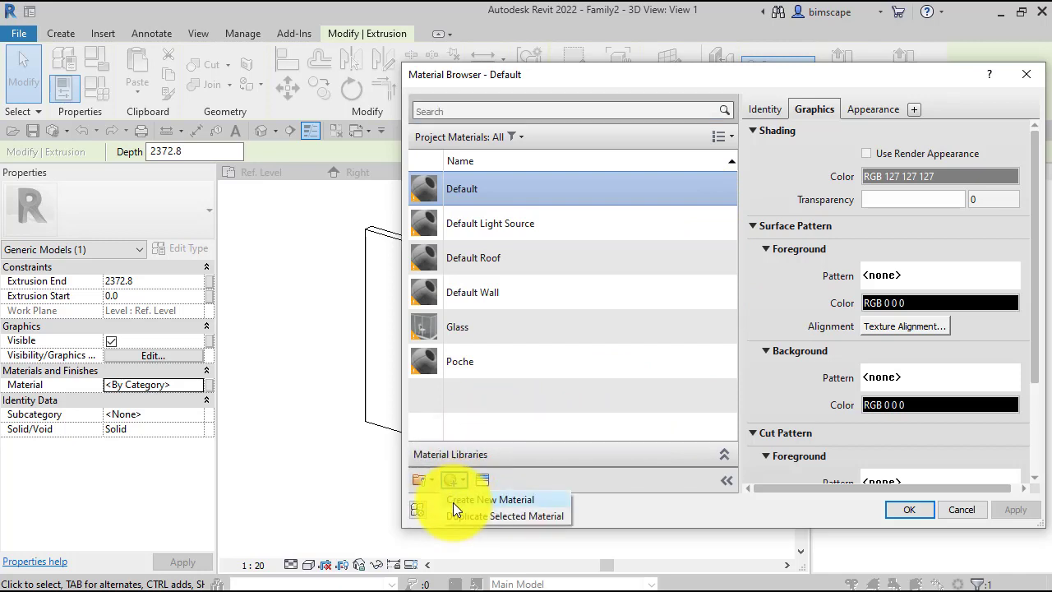
{"action": "left_click", "coordinate": [454, 502]}
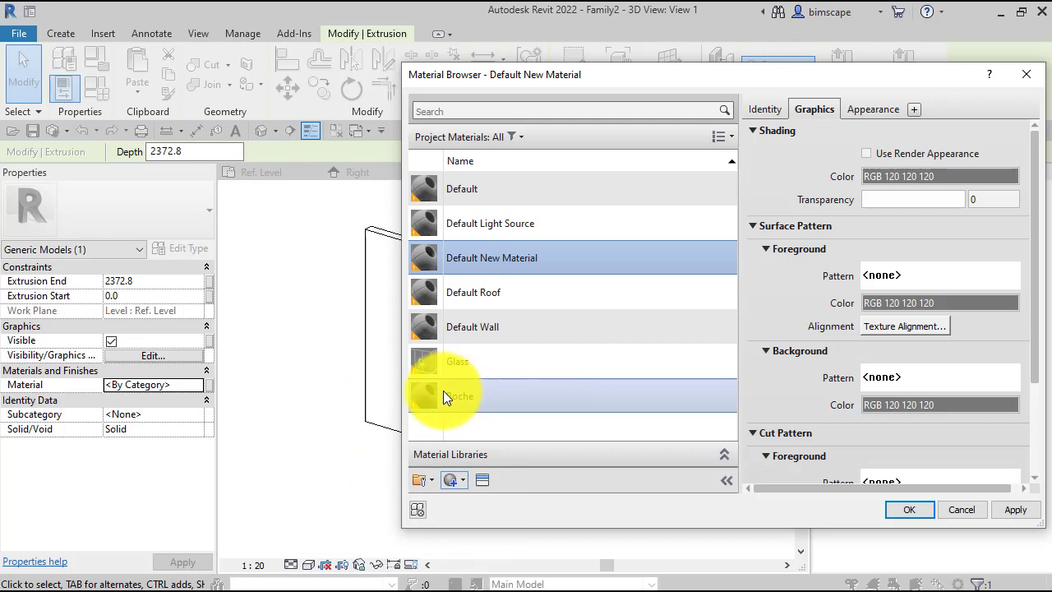
{"action": "right_click", "coordinate": [539, 253]}
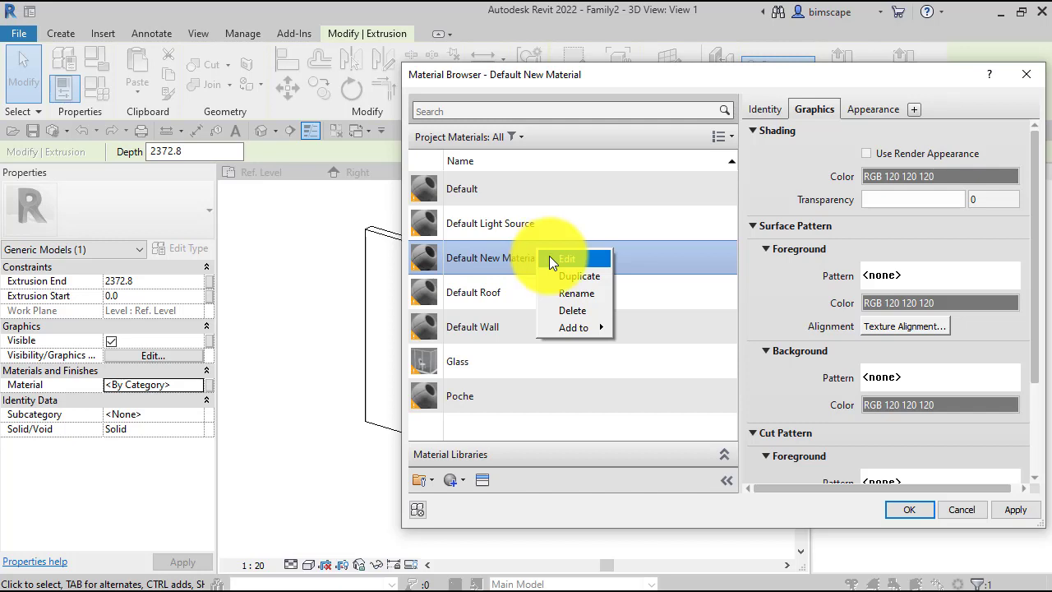
{"action": "left_click", "coordinate": [590, 294]}
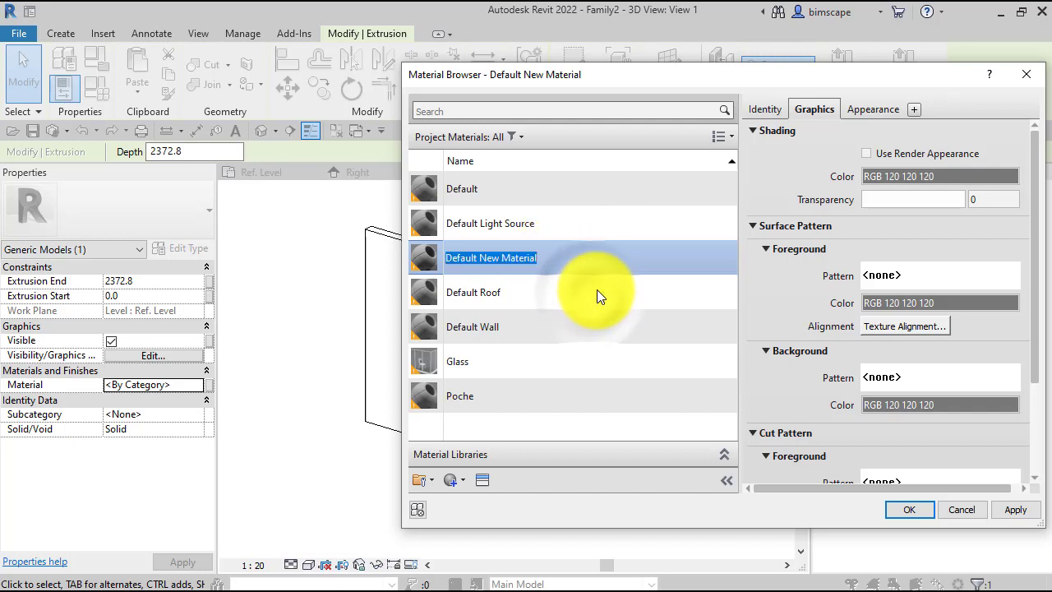
{"action": "key", "text": "BackSpace"}
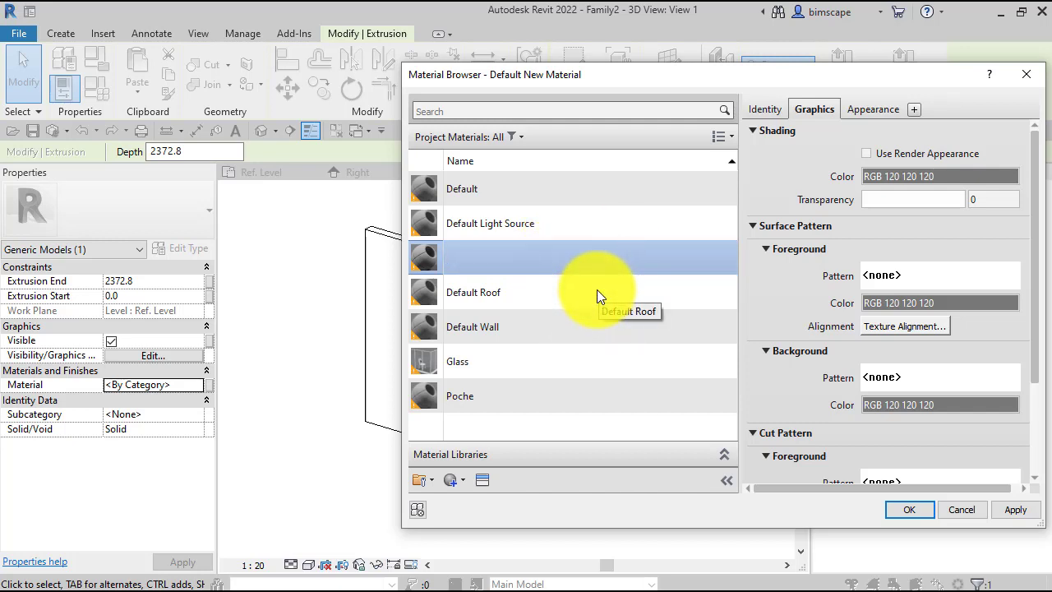
{"action": "type", "text": "Brick, common"}
{"action": "key", "text": "Return"}
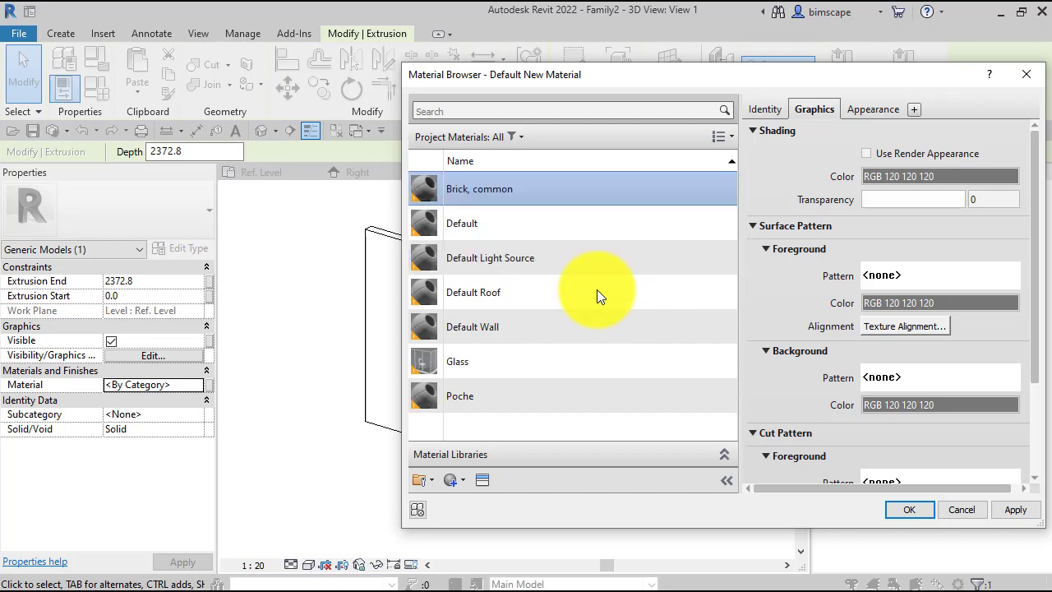
{"action": "left_click", "coordinate": [906, 508]}
{"action": "left_click", "coordinate": [362, 445]}
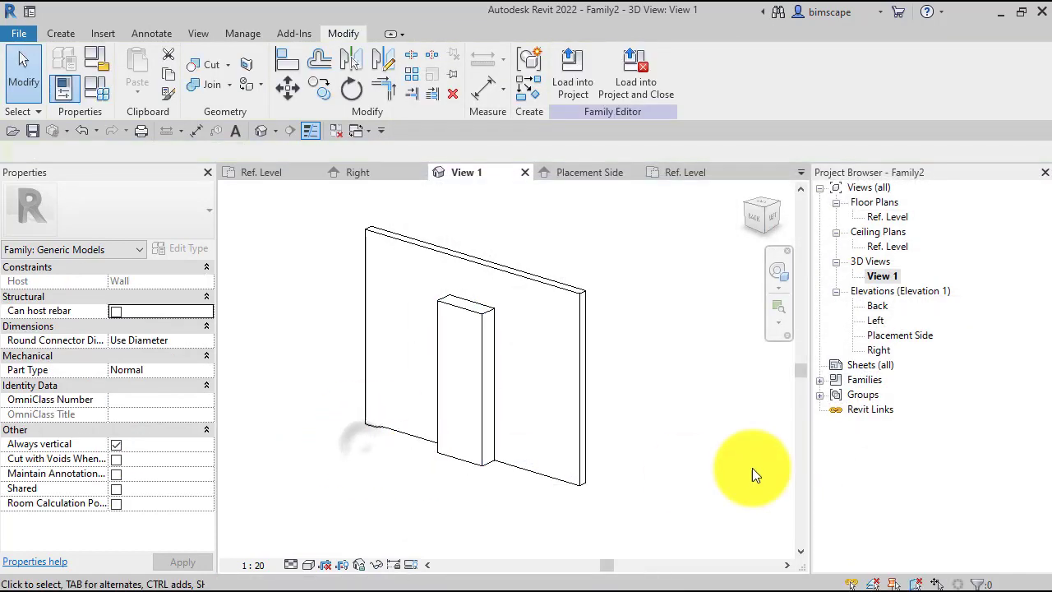
- Load the finished generic model family into the open project Project2
{"action": "middle_click_drag", "start_coordinate": [638, 394], "coordinate": [641, 416]}
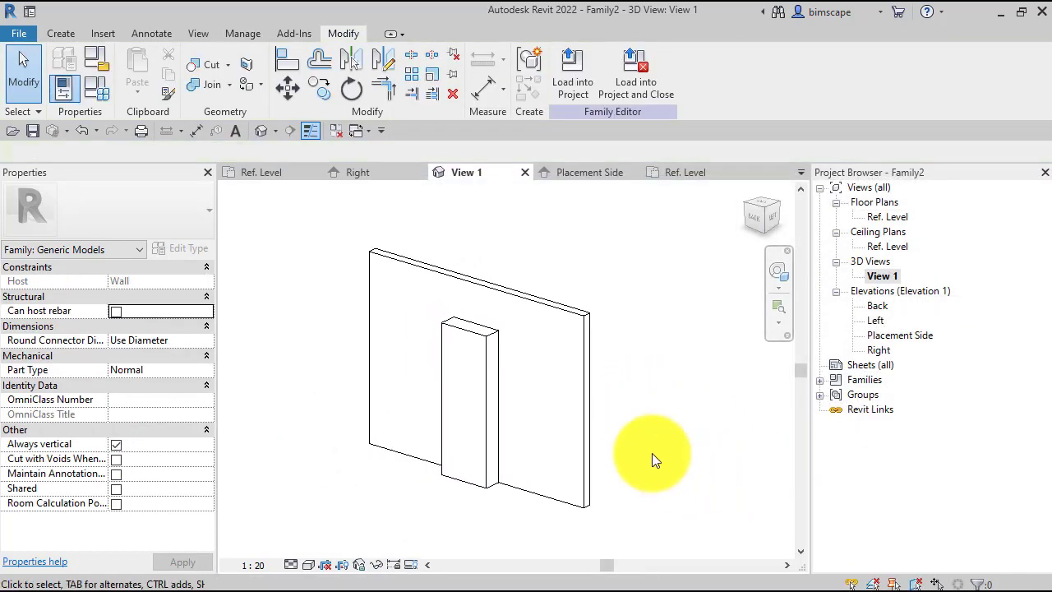
{"action": "left_click", "coordinate": [573, 74]}
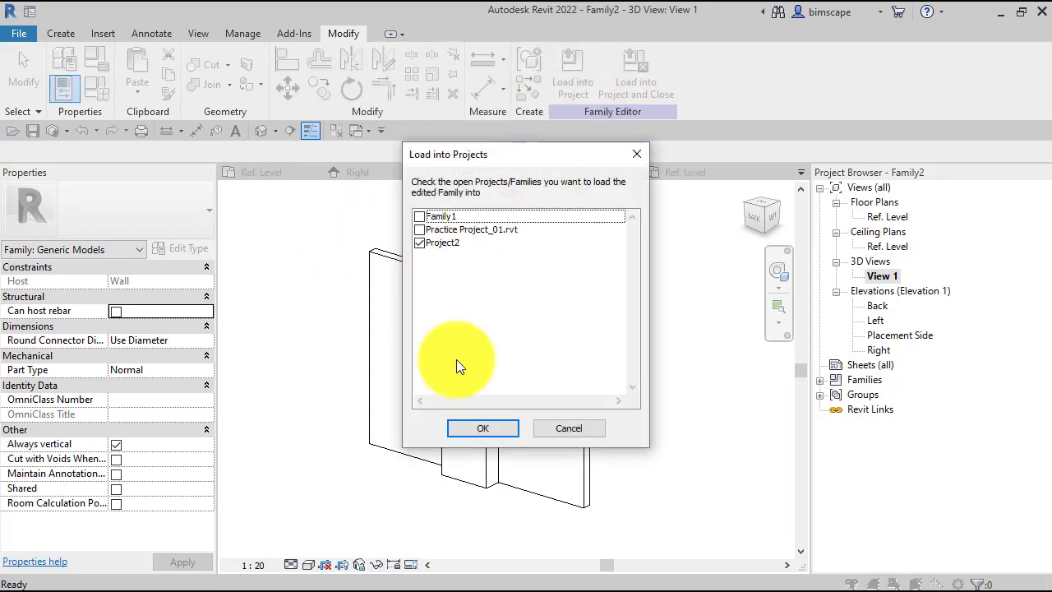
{"action": "left_click", "coordinate": [485, 425]}
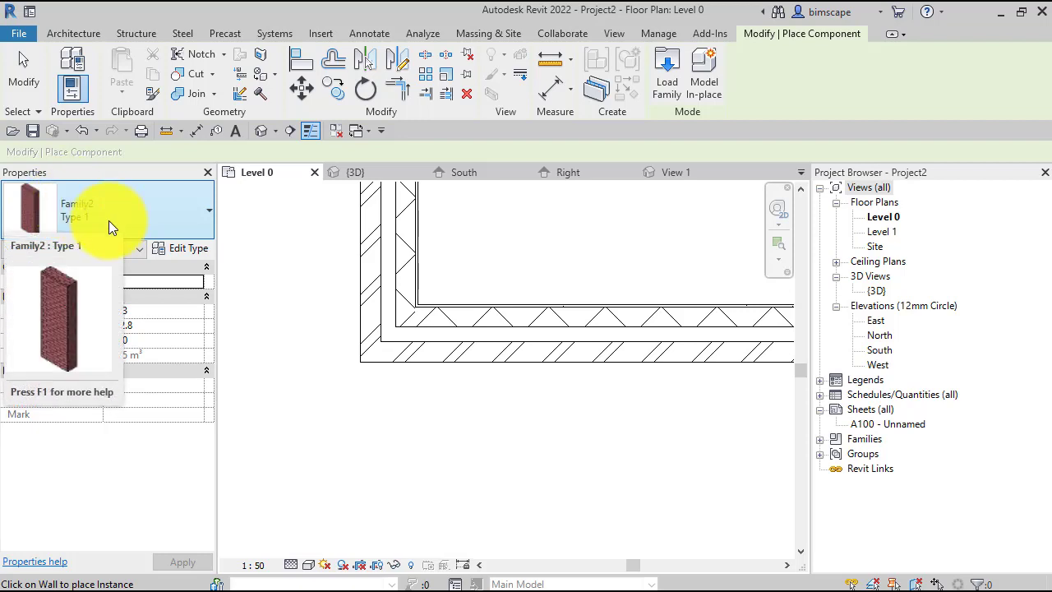
- Place one Family2 instance on the outer face of the horizontal cavity wall near its corner in the Level 0 plan
{"action": "mouse_move", "coordinate": [303, 290]}
{"action": "middle_mouse_down"}
{"action": "mouse_move", "coordinate": [329, 318]}
{"action": "mouse_move", "coordinate": [312, 300]}
{"action": "middle_mouse_up"}
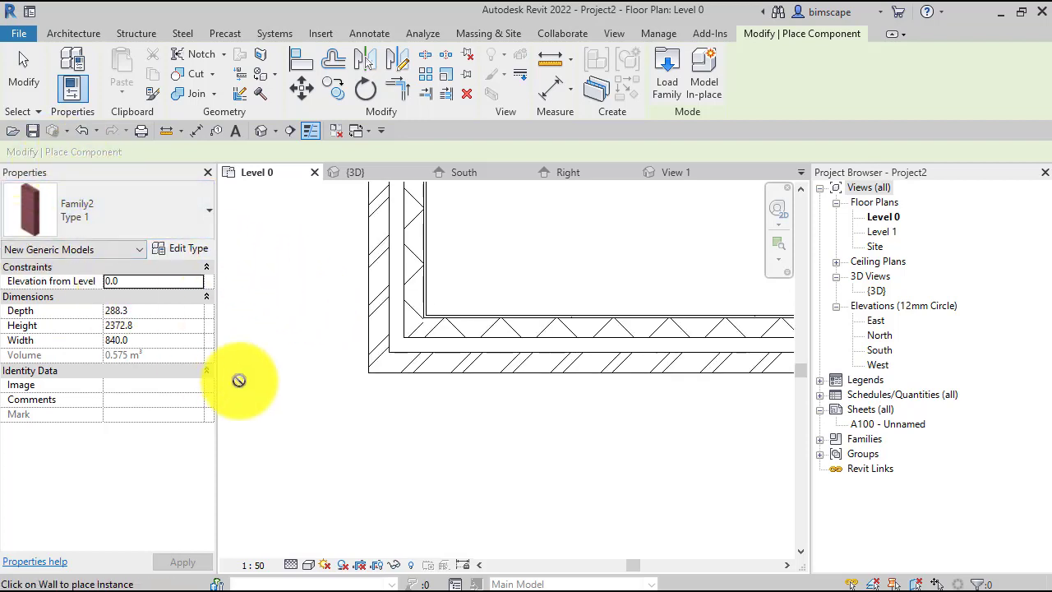
{"action": "middle_click_drag", "start_coordinate": [369, 428], "coordinate": [372, 431]}
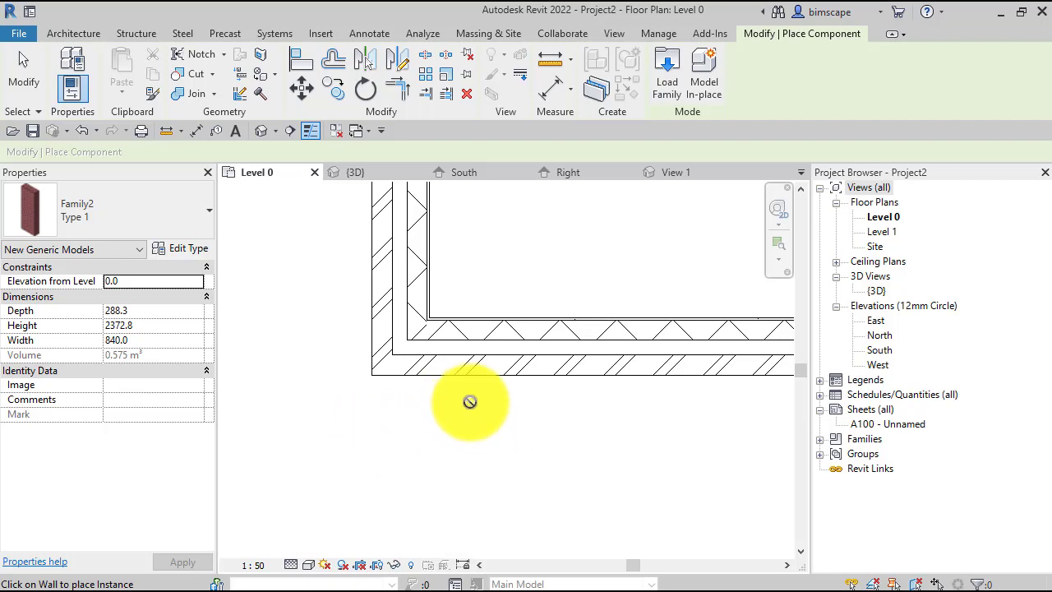
{"action": "left_click", "coordinate": [571, 376]}
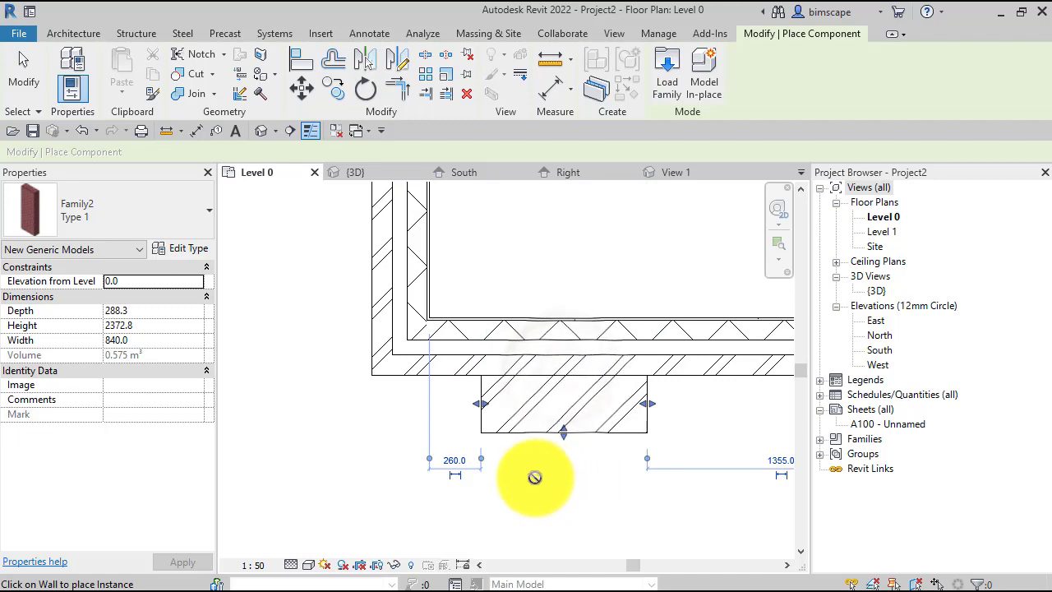
{"action": "middle_click_drag", "start_coordinate": [609, 485], "coordinate": [614, 511]}
{"action": "key", "text": "Escape"}
{"action": "key", "text": "Escape"}
{"action": "scroll", "coordinate": [563, 477], "scroll_direction": "up", "scroll_amount": 2}
{"action": "middle_click_drag", "start_coordinate": [514, 495], "coordinate": [524, 499]}
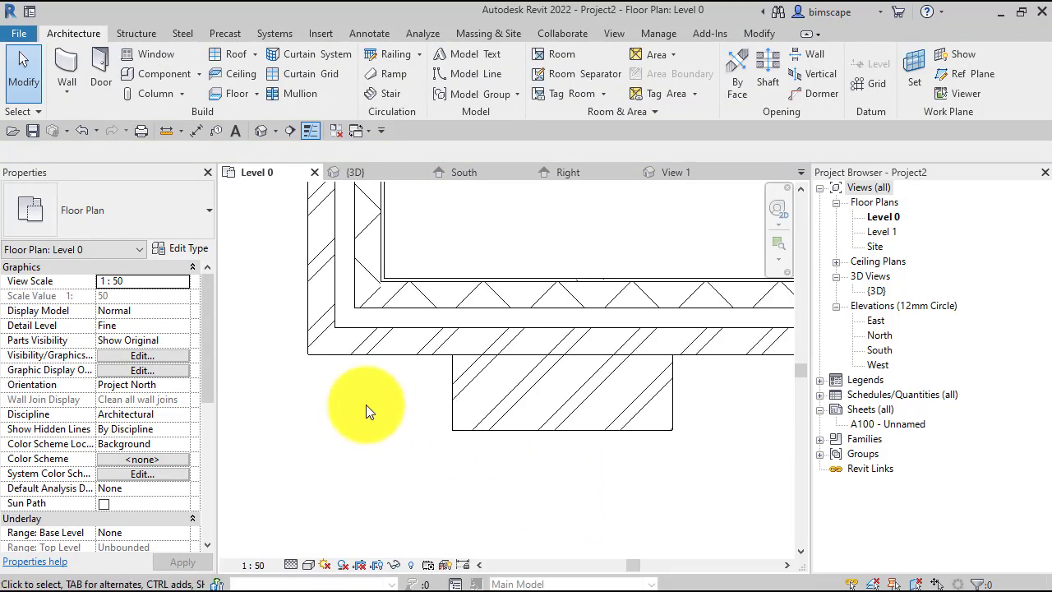
- Set the placed brick projection's Depth to 100 and Width to 440
{"action": "left_click", "coordinate": [459, 430]}
{"action": "middle_click_drag", "start_coordinate": [277, 401], "coordinate": [292, 414]}
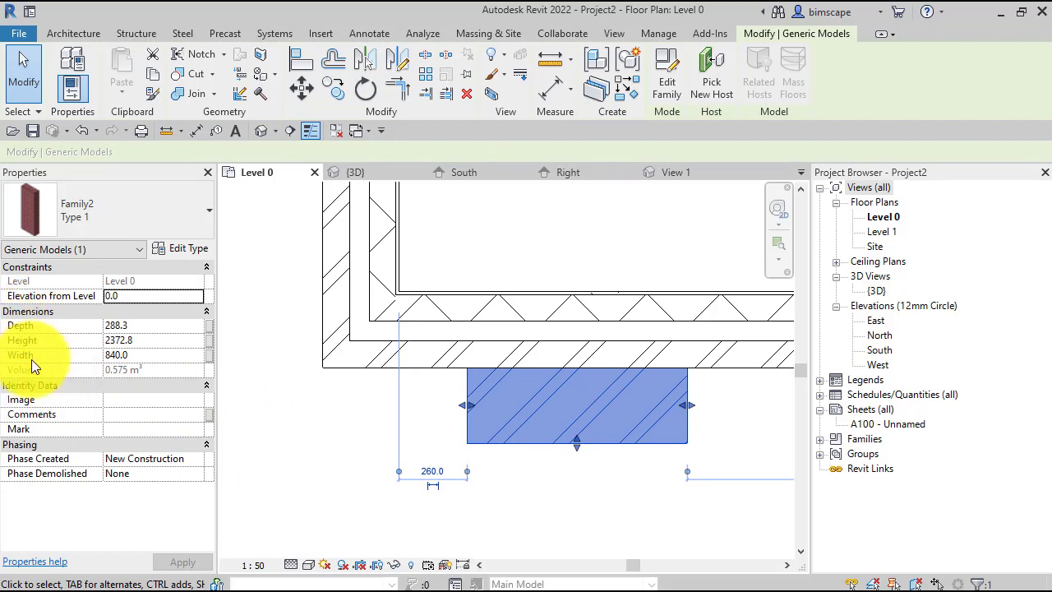
{"action": "left_click", "coordinate": [161, 325]}
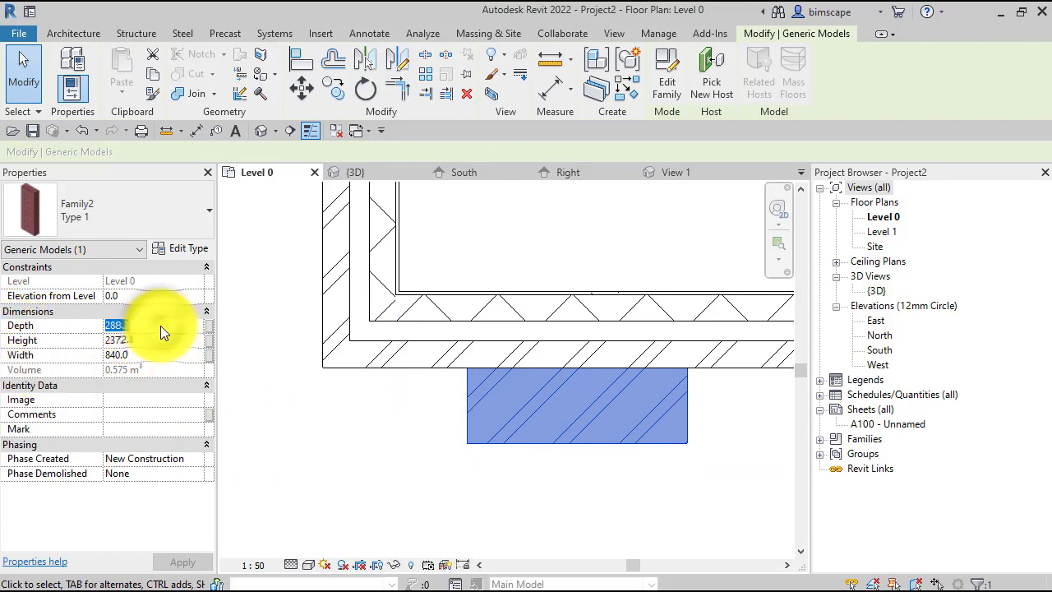
{"action": "type", "text": "100"}
{"action": "key", "text": "Return"}
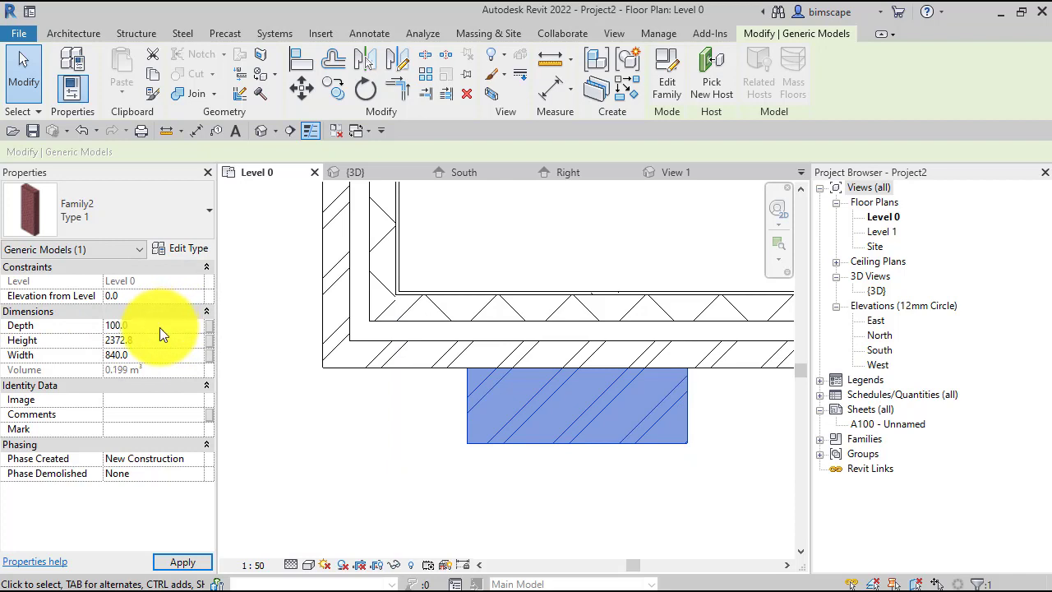
{"action": "left_click", "coordinate": [140, 354]}
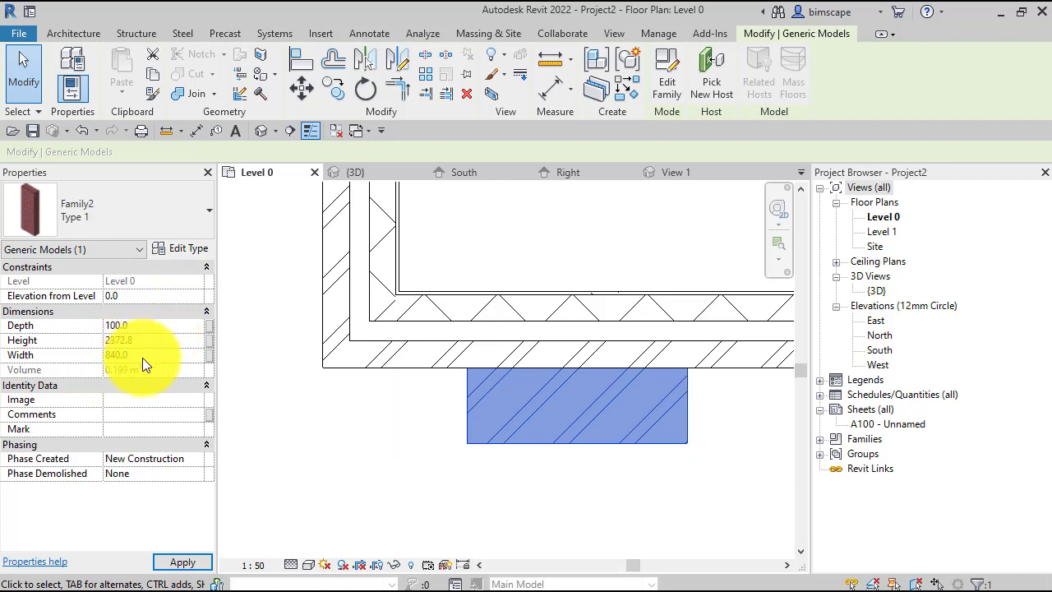
{"action": "type", "text": "440"}
{"action": "key", "text": "Return"}
{"action": "scroll", "coordinate": [274, 398], "scroll_direction": "up", "scroll_amount": 1}
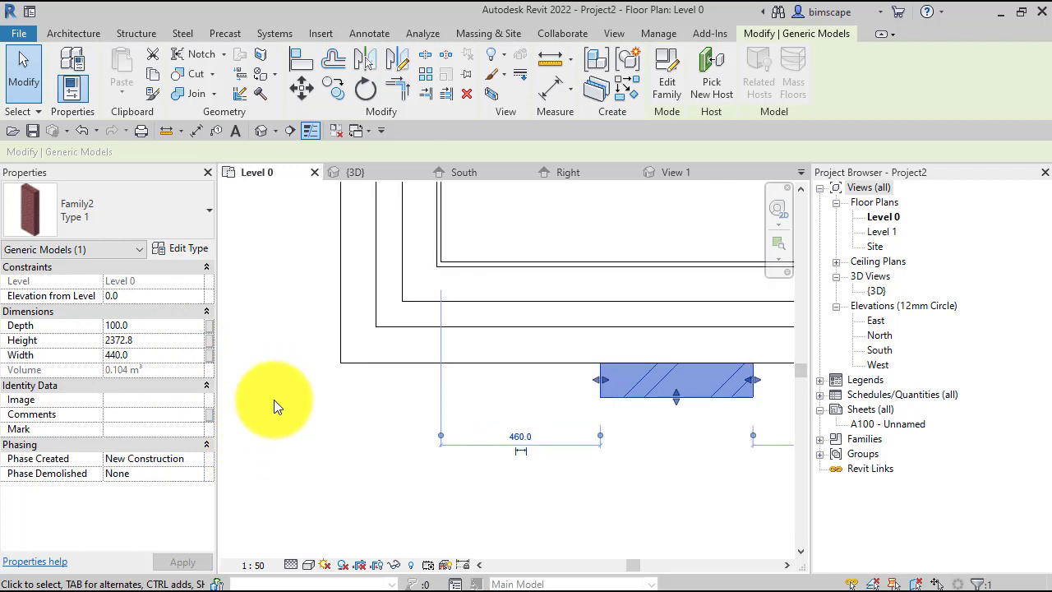
{"action": "middle_click_drag", "start_coordinate": [283, 405], "coordinate": [289, 412]}
{"action": "middle_click_drag", "start_coordinate": [376, 441], "coordinate": [353, 468]}
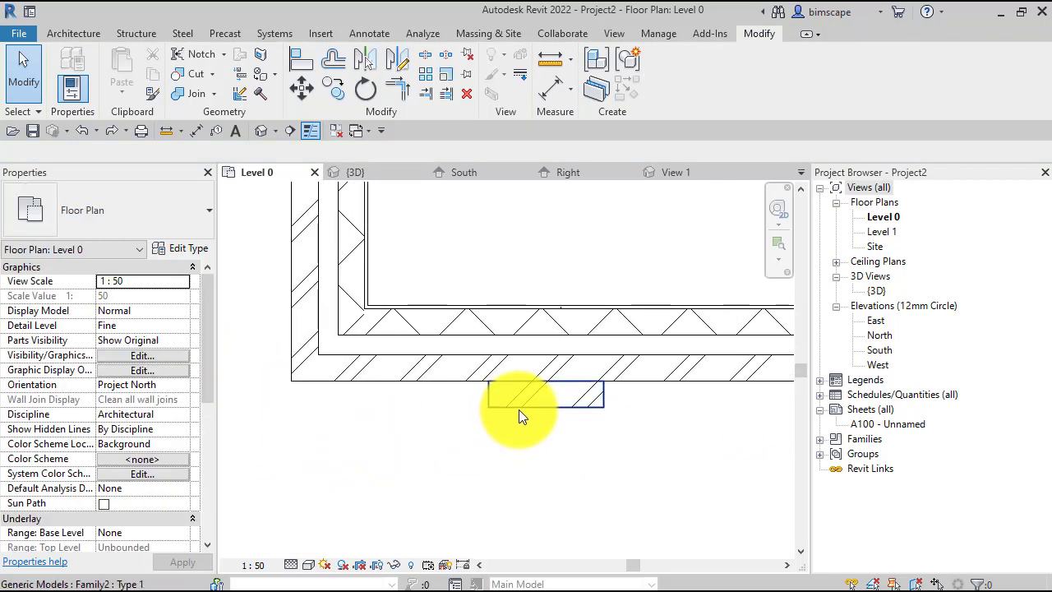
- Move the brick projection along the wall so its near end aligns with the outer wall corner
{"action": "left_click", "coordinate": [521, 407]}
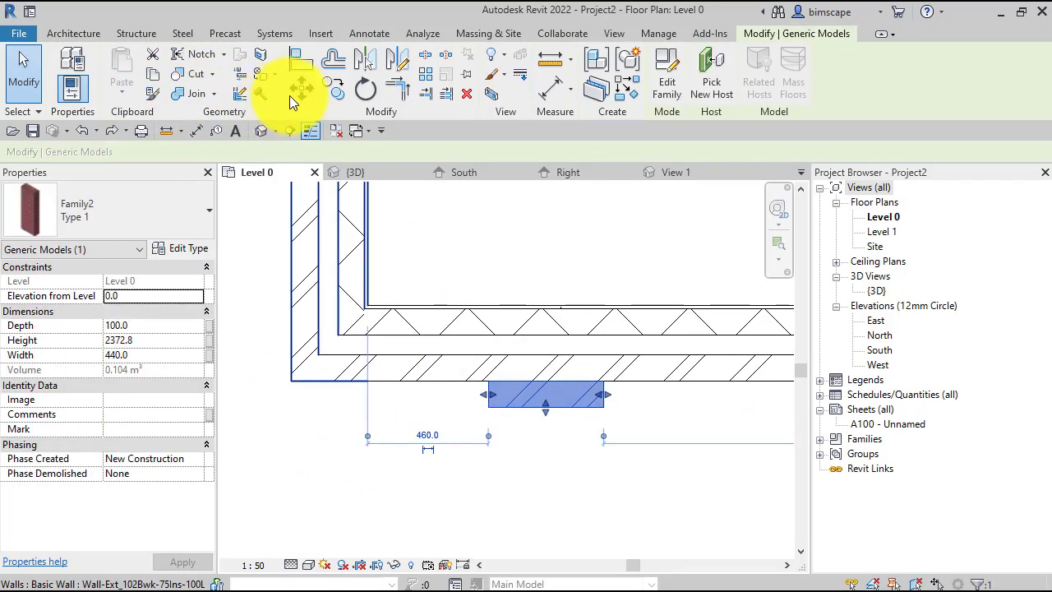
{"action": "left_click", "coordinate": [488, 382]}
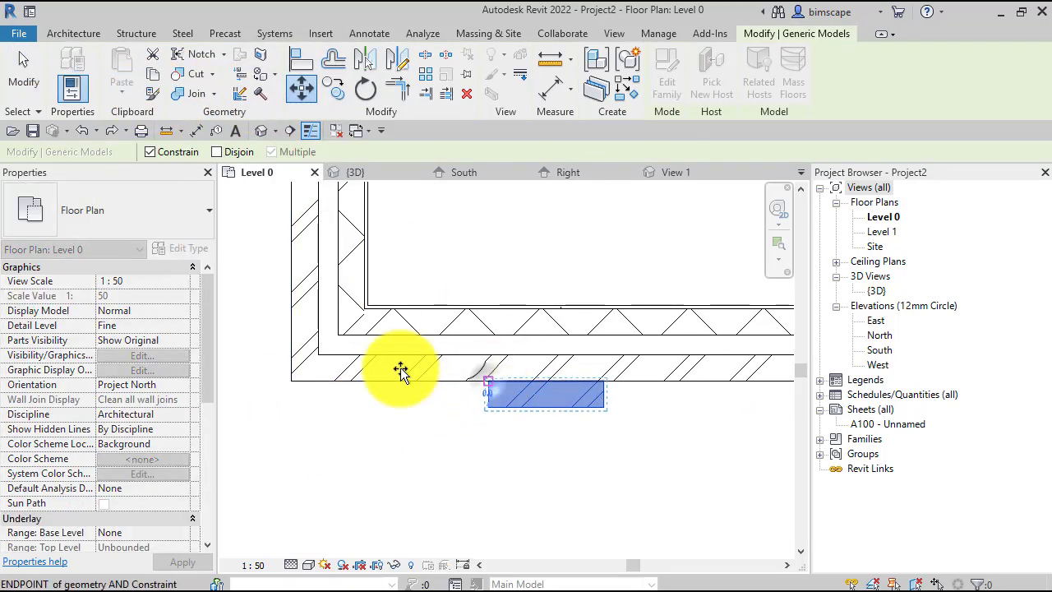
{"action": "left_click", "coordinate": [293, 381]}
{"action": "left_click", "coordinate": [311, 444]}
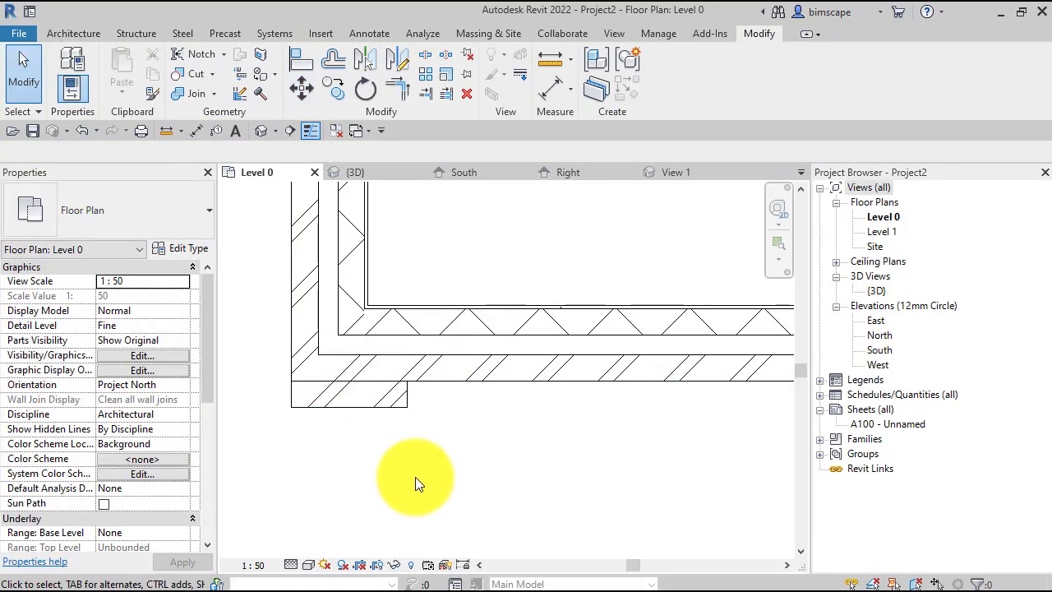
- Examine the brick projection at the wall corner in the {3D} view, including its edge against the adjoining wall
{"action": "middle_click_drag", "start_coordinate": [439, 475], "coordinate": [467, 483]}
{"action": "middle_click_drag", "start_coordinate": [366, 439], "coordinate": [381, 448]}
{"action": "double_click", "coordinate": [880, 291]}
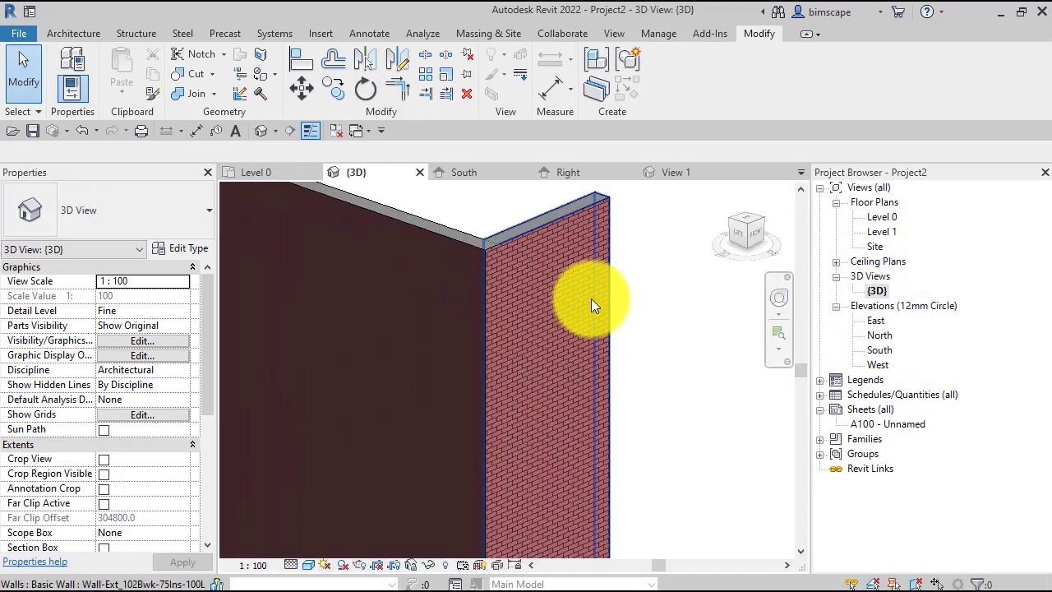
{"action": "scroll", "coordinate": [591, 299], "scroll_direction": "down", "scroll_amount": 3}
{"action": "scroll", "coordinate": [572, 490], "scroll_direction": "up", "scroll_amount": 5}
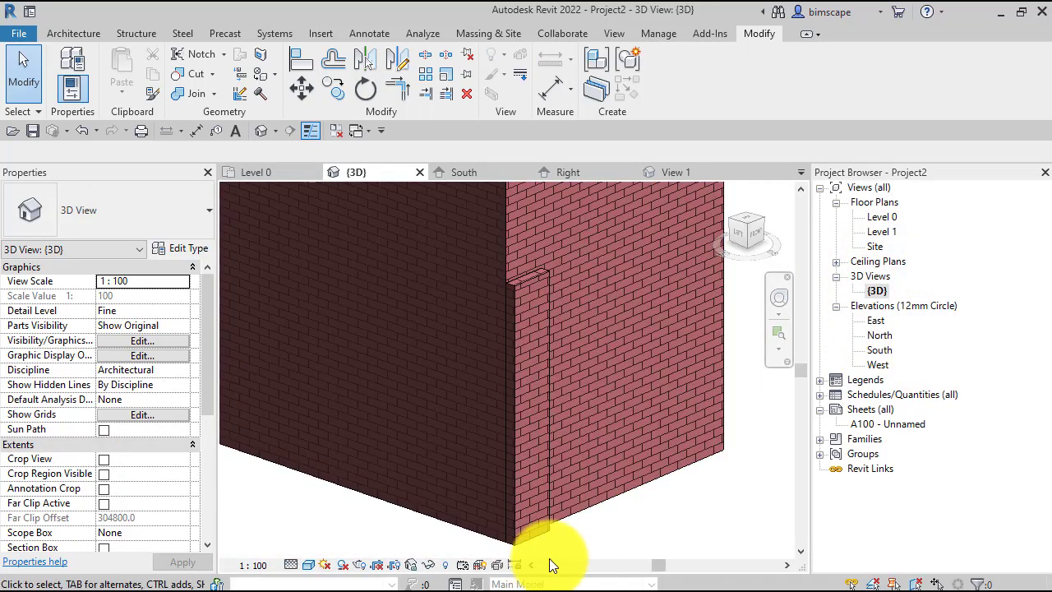
{"action": "middle_click_drag", "start_coordinate": [585, 535], "coordinate": [637, 512]}
{"action": "scroll", "coordinate": [628, 512], "scroll_direction": "up", "scroll_amount": 1}
{"action": "scroll", "coordinate": [615, 507], "scroll_direction": "down", "scroll_amount": 1}
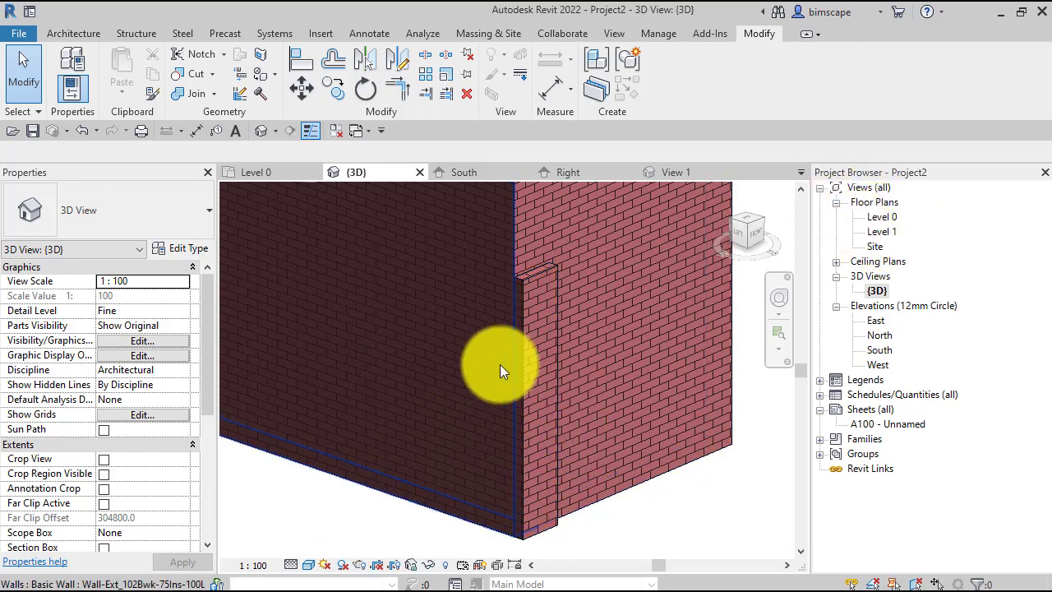
{"action": "scroll", "coordinate": [515, 317], "scroll_direction": "up", "scroll_amount": 5}
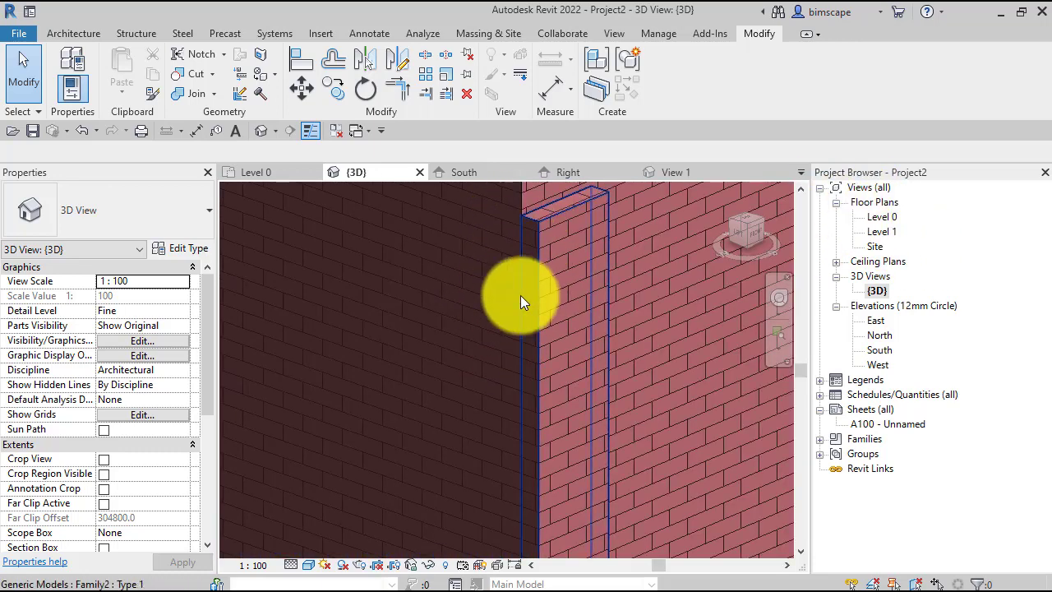
{"action": "scroll", "coordinate": [521, 295], "scroll_direction": "down", "scroll_amount": 5}
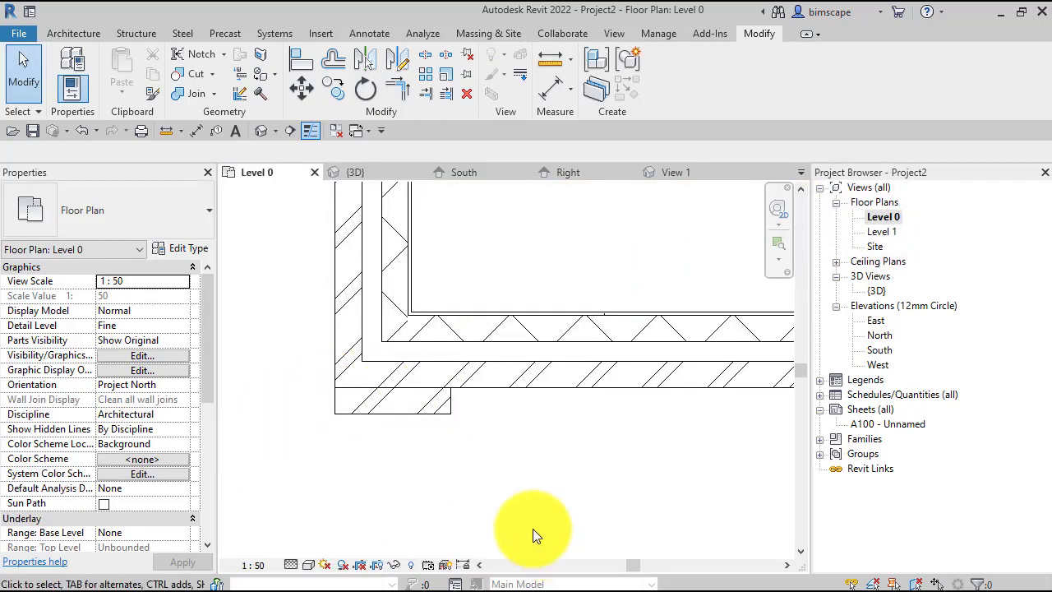
- In the Level 0 plan, join the geometry of the horizontal cavity wall and the brick projection
{"action": "middle_click_drag", "start_coordinate": [555, 424], "coordinate": [557, 420]}
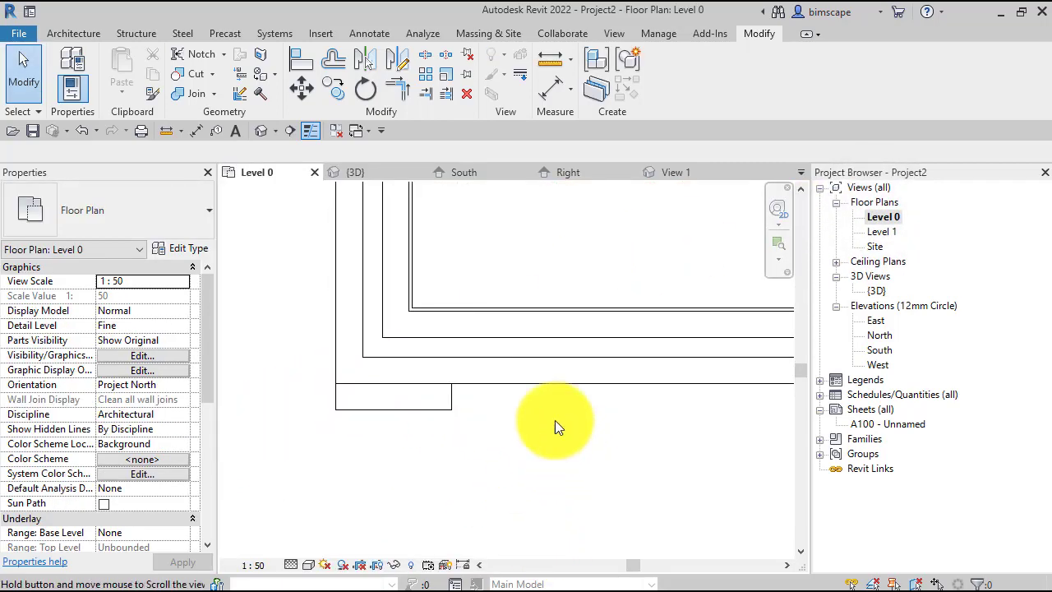
{"action": "left_click", "coordinate": [197, 95]}
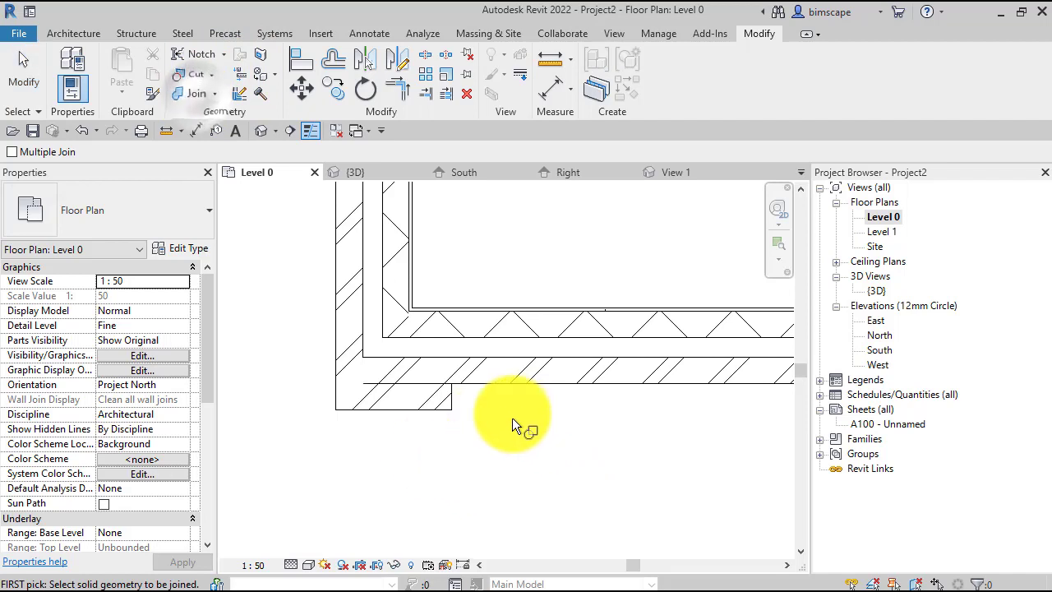
{"action": "left_click", "coordinate": [500, 362]}
{"action": "left_click", "coordinate": [450, 399]}
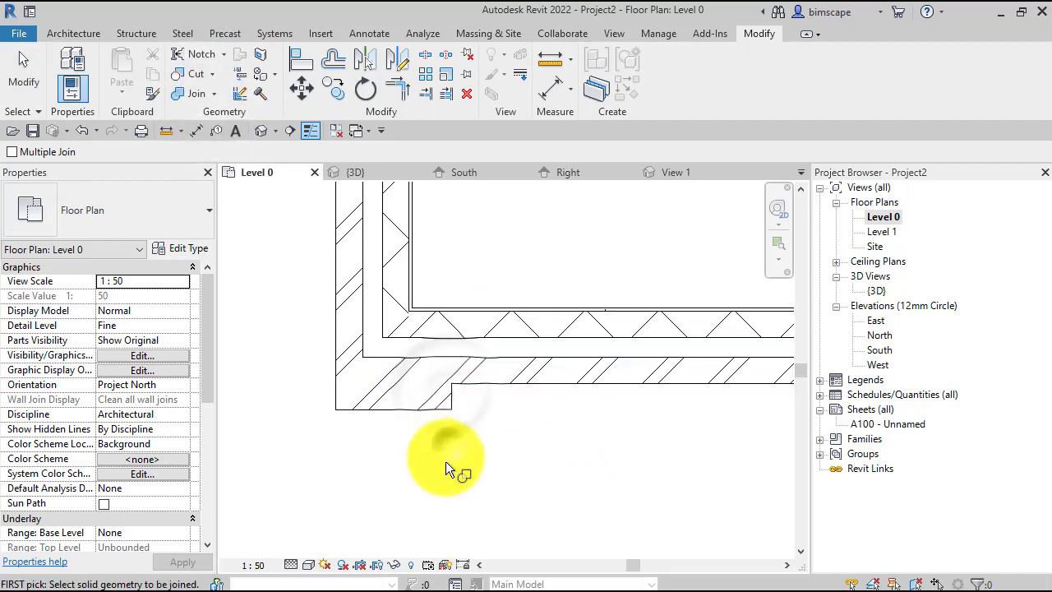
{"action": "key", "text": "Escape"}
{"action": "middle_click_drag", "start_coordinate": [436, 486], "coordinate": [465, 480]}
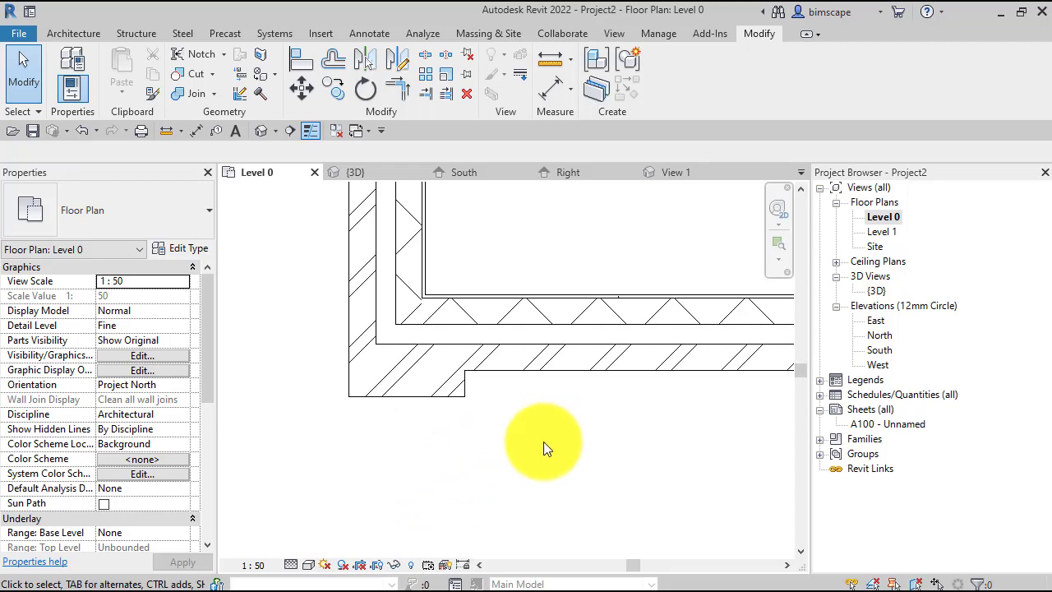
- Inspect the joined brick projection at the base of the wall corner in the {3D} view
{"action": "double_click", "coordinate": [874, 291]}
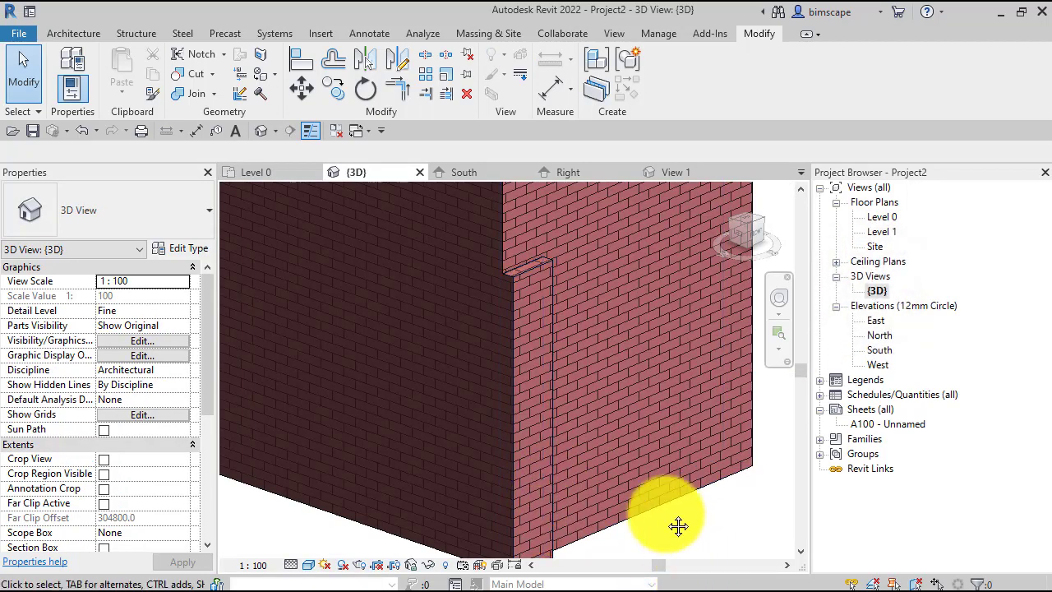
{"action": "middle_click_drag", "start_coordinate": [678, 526], "coordinate": [633, 456]}
{"action": "left_click", "coordinate": [778, 298]}
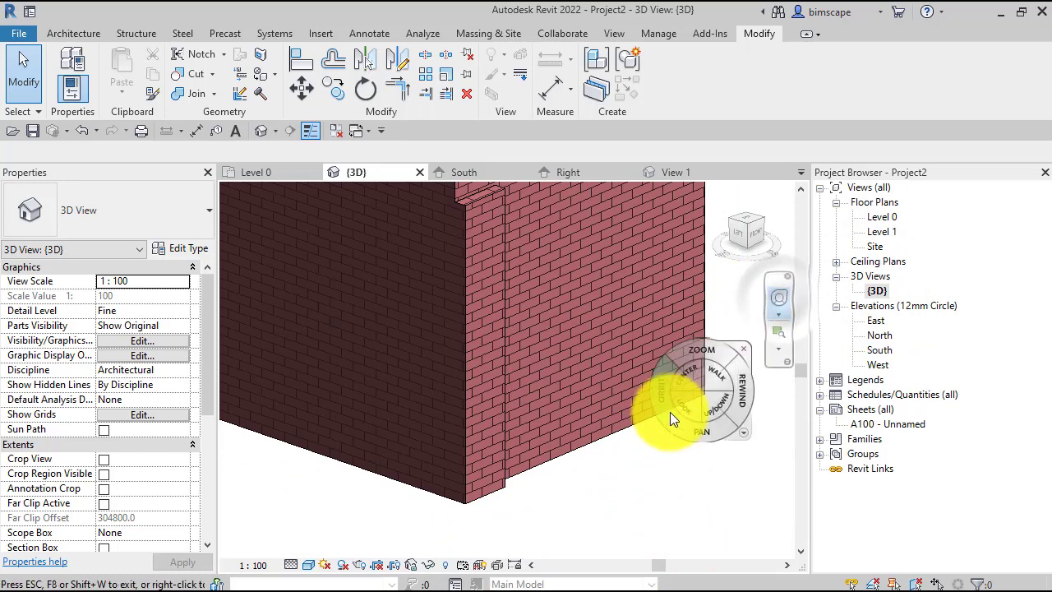
{"action": "left_click_drag", "start_coordinate": [671, 413], "coordinate": [665, 332]}
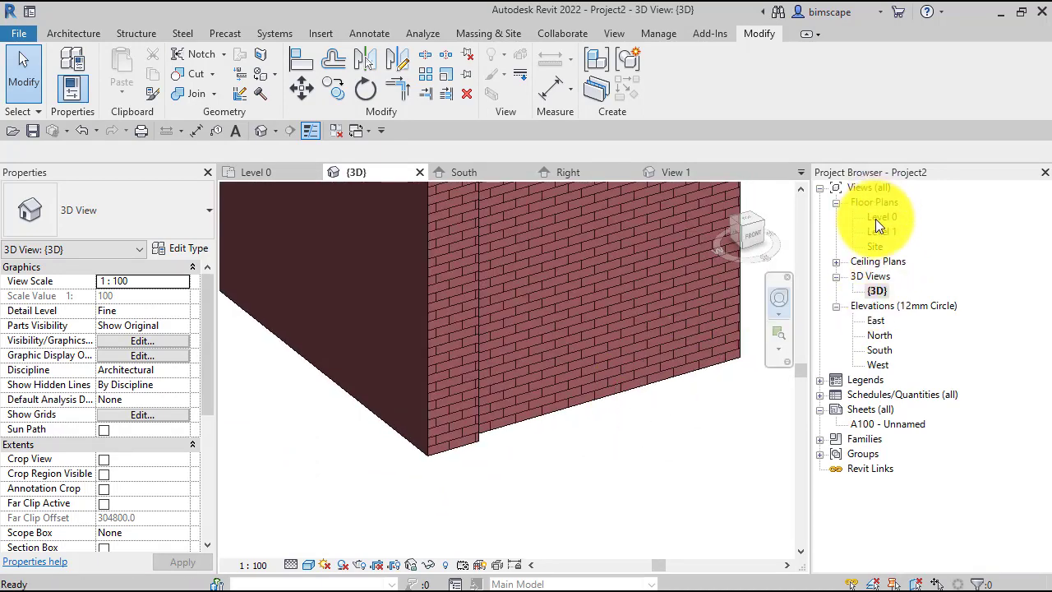
- Open the Level 0 floor plan at the wall corner with the joined brick projection
{"action": "double_click", "coordinate": [876, 219]}
{"action": "middle_click_drag", "start_coordinate": [489, 451], "coordinate": [465, 442]}
{"action": "scroll", "coordinate": [539, 470], "scroll_direction": "up", "scroll_amount": 2}
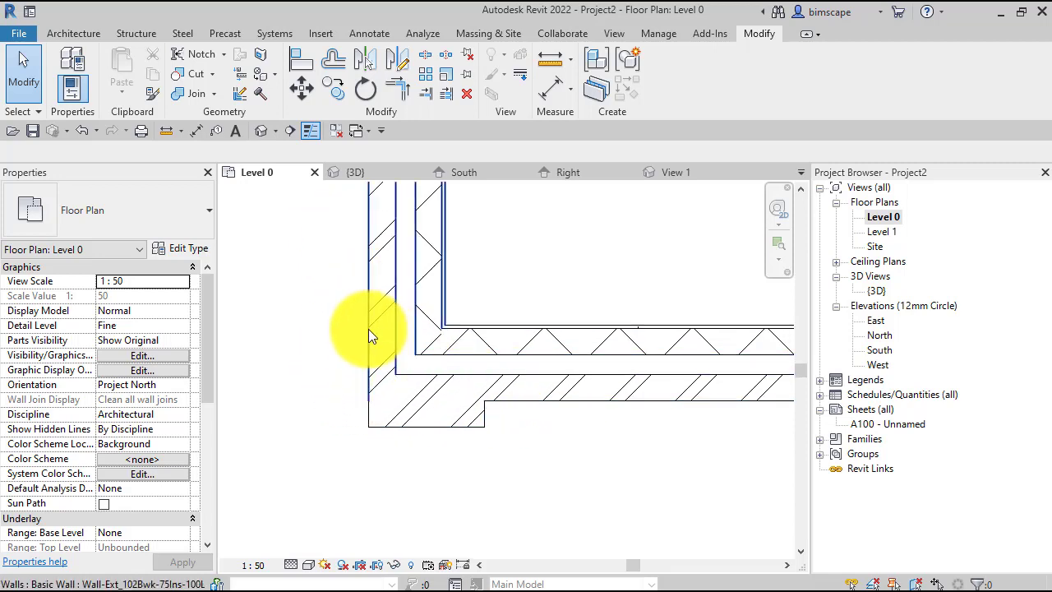
- Open the graphics settings of the Brick, Common material from the horizontal cavity wall's type structure, down to the cut pattern
{"action": "left_click", "coordinate": [504, 399]}
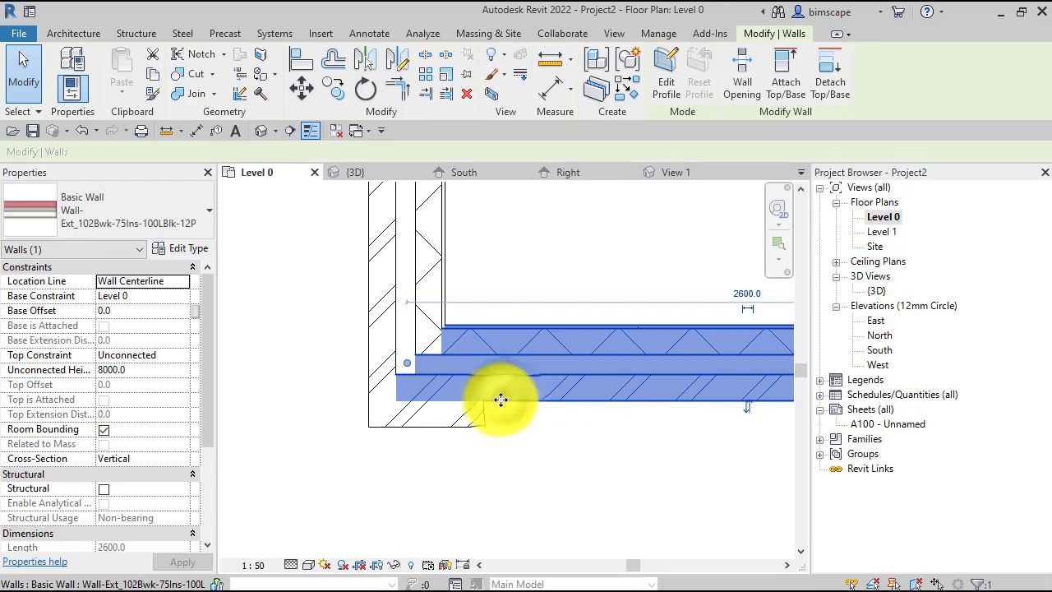
{"action": "left_click", "coordinate": [178, 248]}
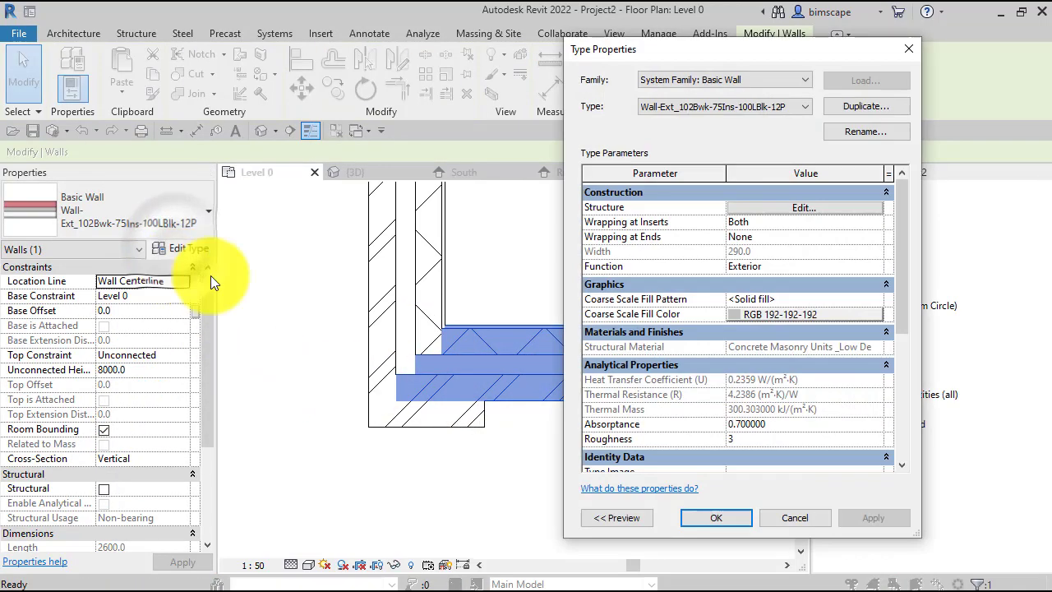
{"action": "left_click", "coordinate": [743, 209]}
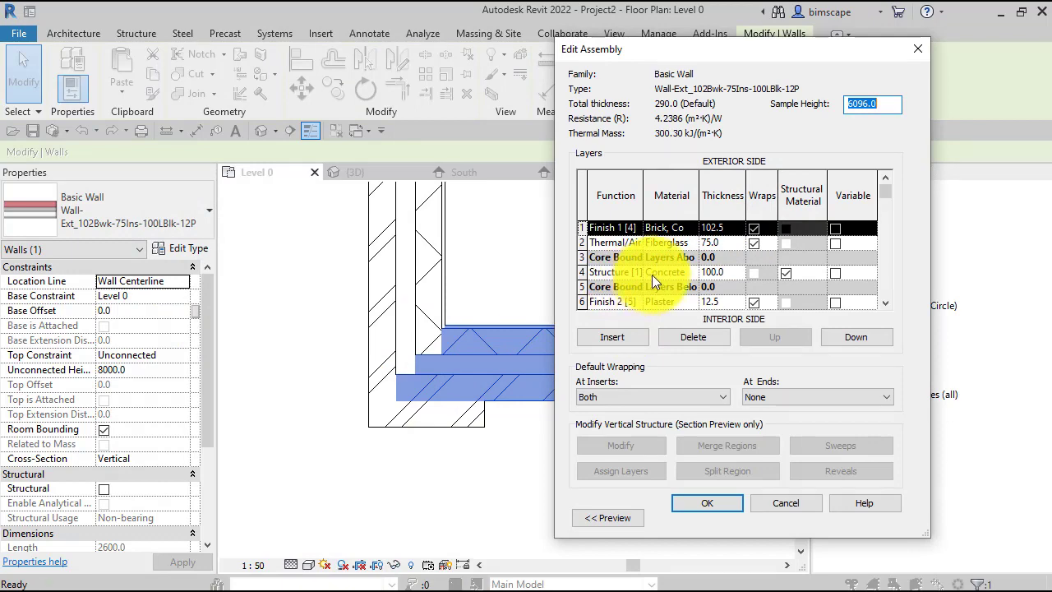
{"action": "left_click", "coordinate": [677, 229]}
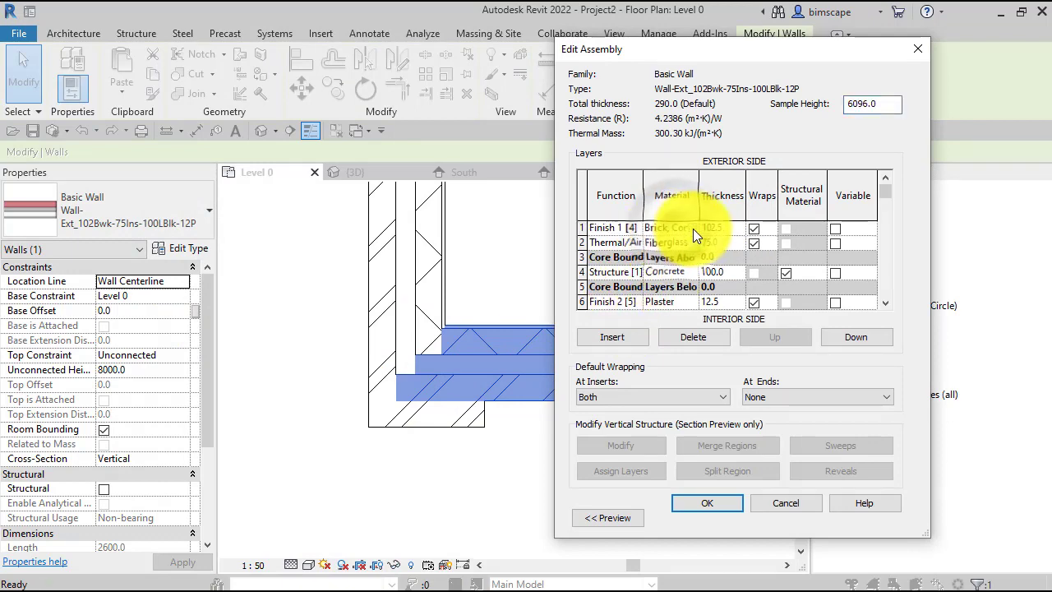
{"action": "left_click", "coordinate": [691, 228]}
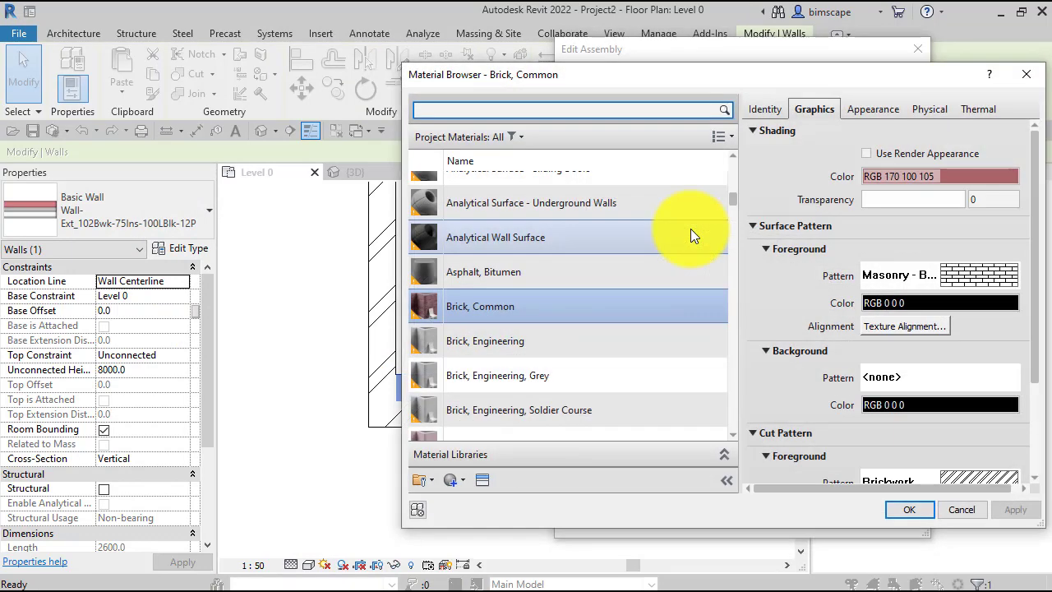
{"action": "scroll", "coordinate": [712, 206], "scroll_direction": "up", "scroll_amount": 1}
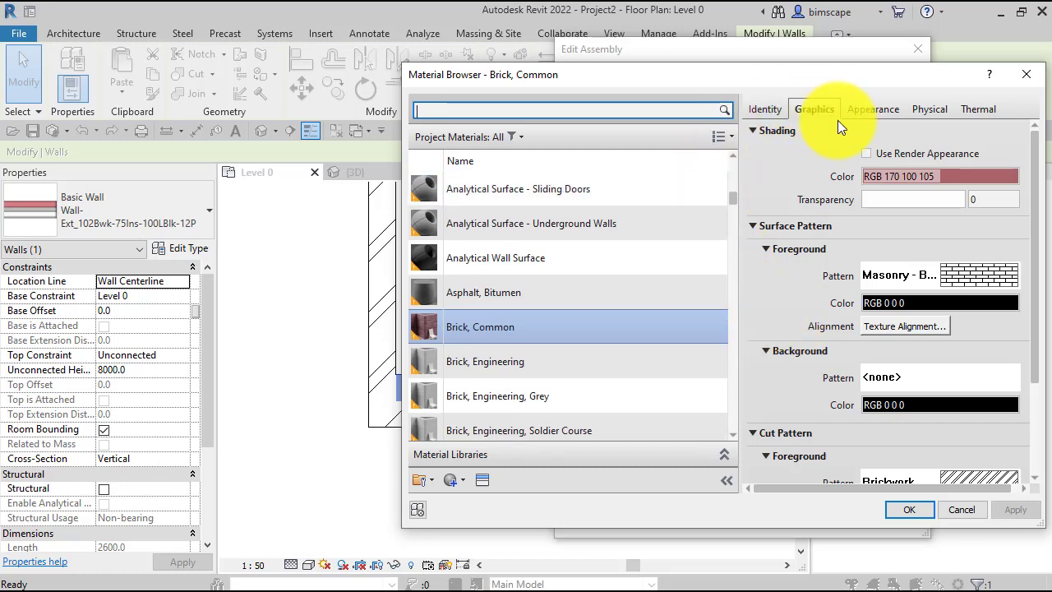
{"action": "left_click_drag", "start_coordinate": [1040, 298], "coordinate": [1042, 410]}
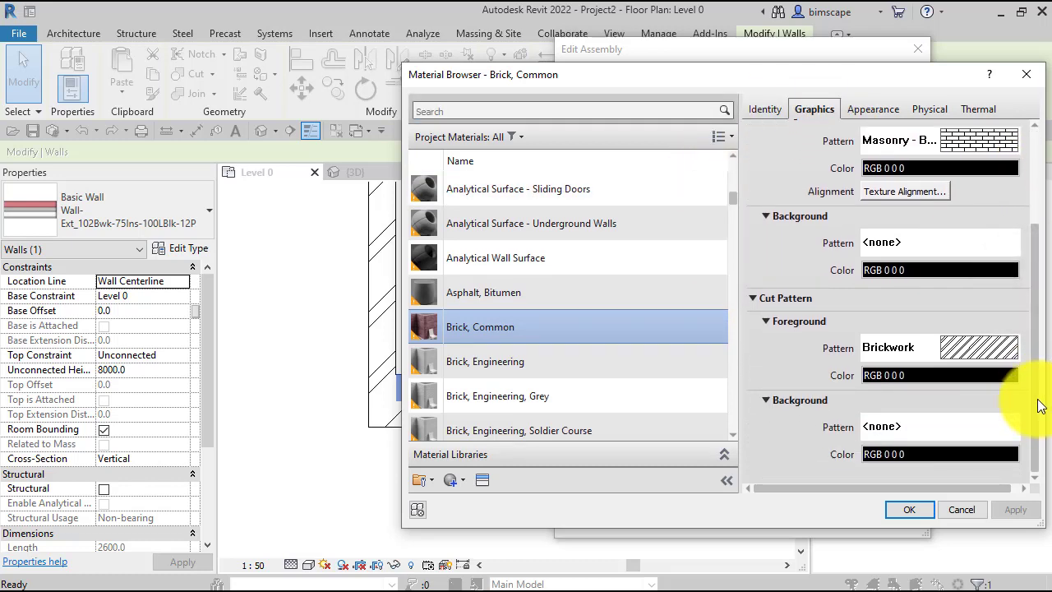
- Set the Brickwork cut pattern's orientation in host layers to Align with element and apply it to the wall type
{"action": "left_click", "coordinate": [972, 345]}
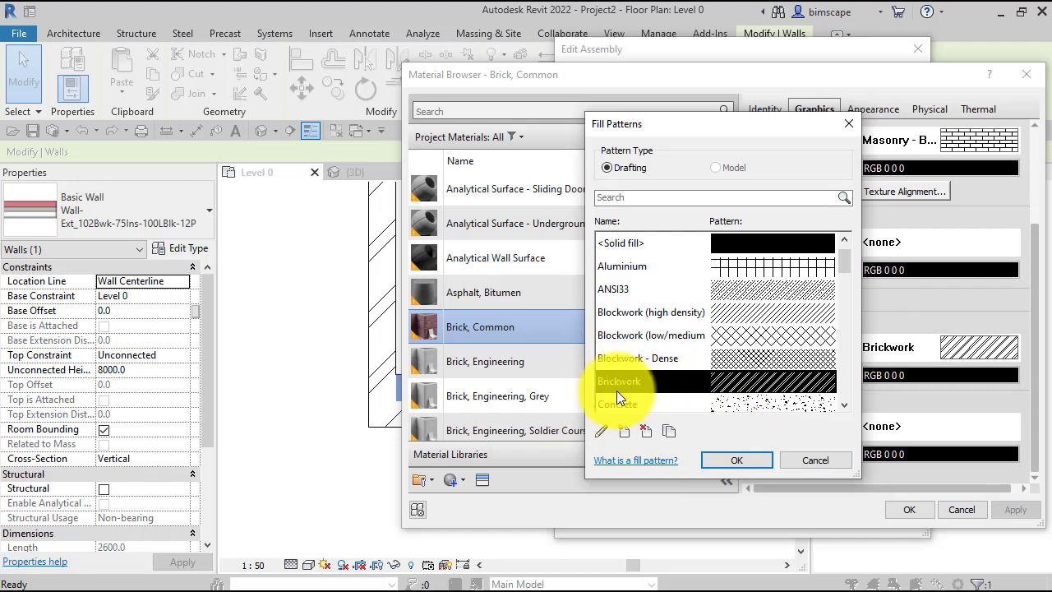
{"action": "left_click", "coordinate": [601, 432]}
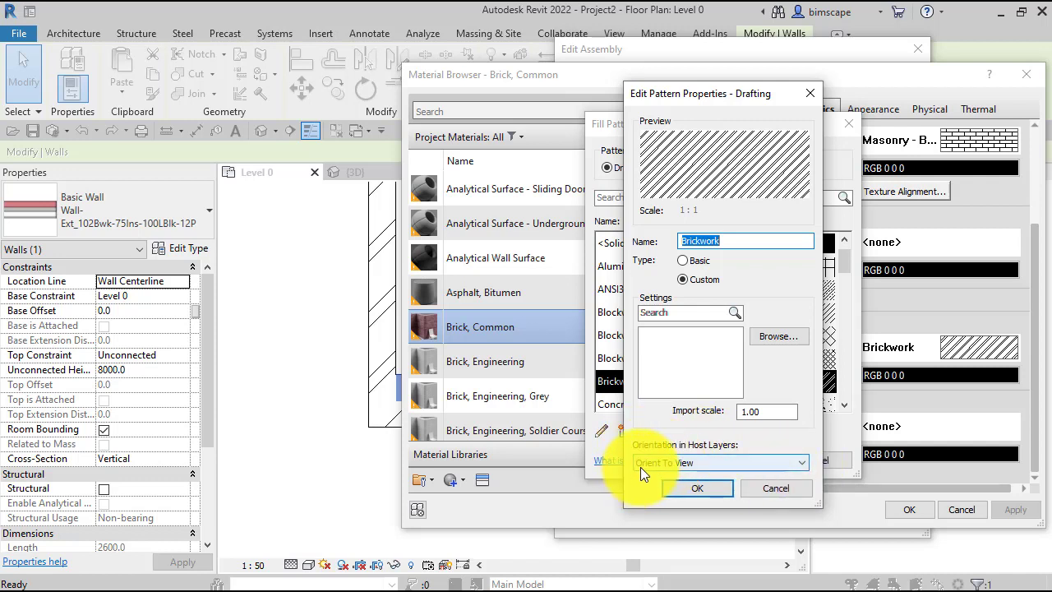
{"action": "left_click", "coordinate": [714, 466]}
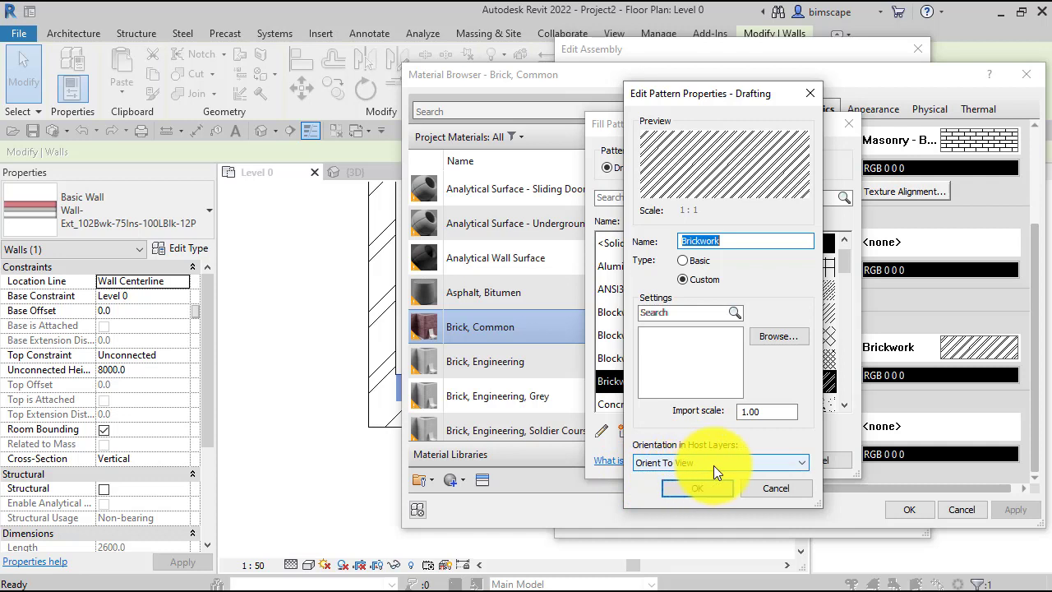
{"action": "left_click", "coordinate": [802, 462]}
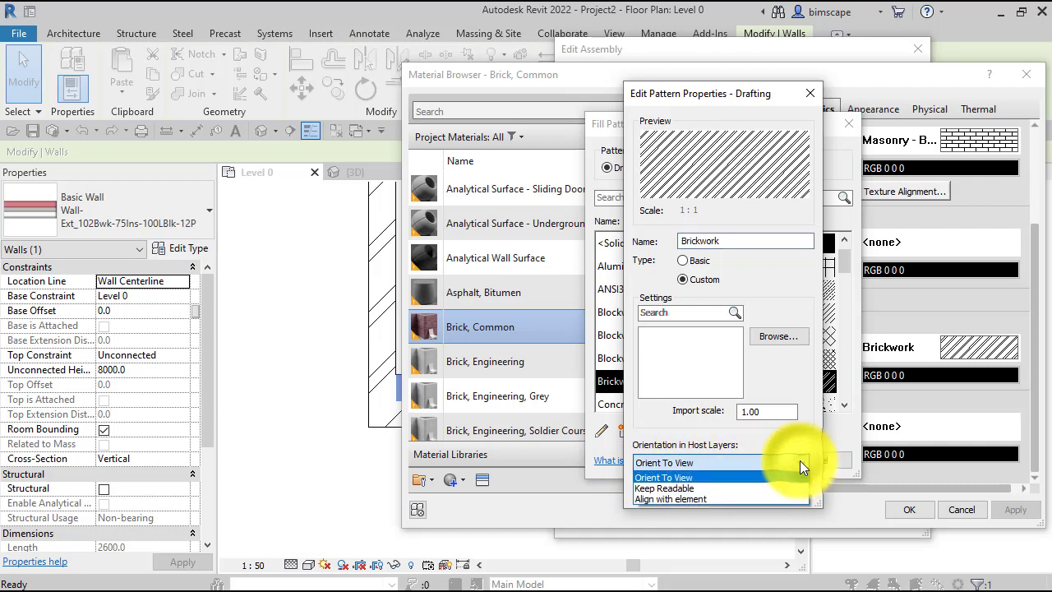
{"action": "left_click", "coordinate": [657, 499]}
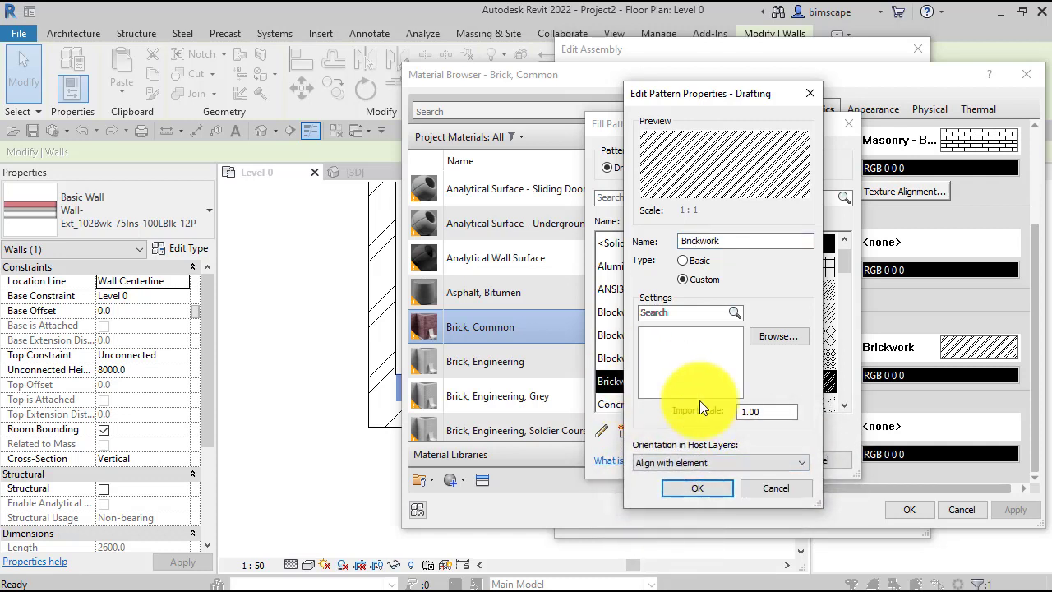
{"action": "left_click", "coordinate": [709, 491]}
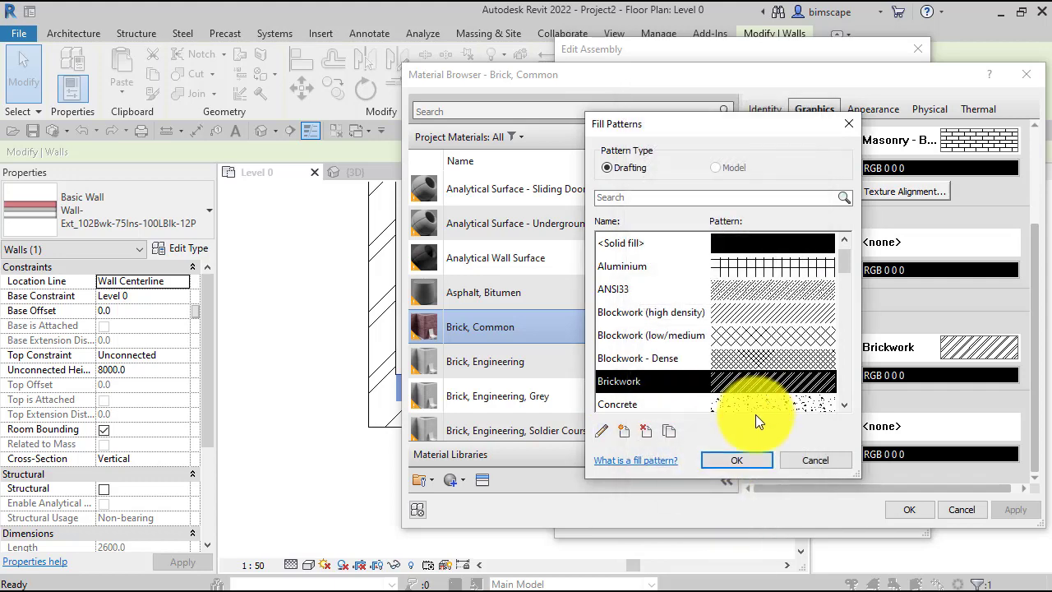
{"action": "left_click", "coordinate": [748, 460]}
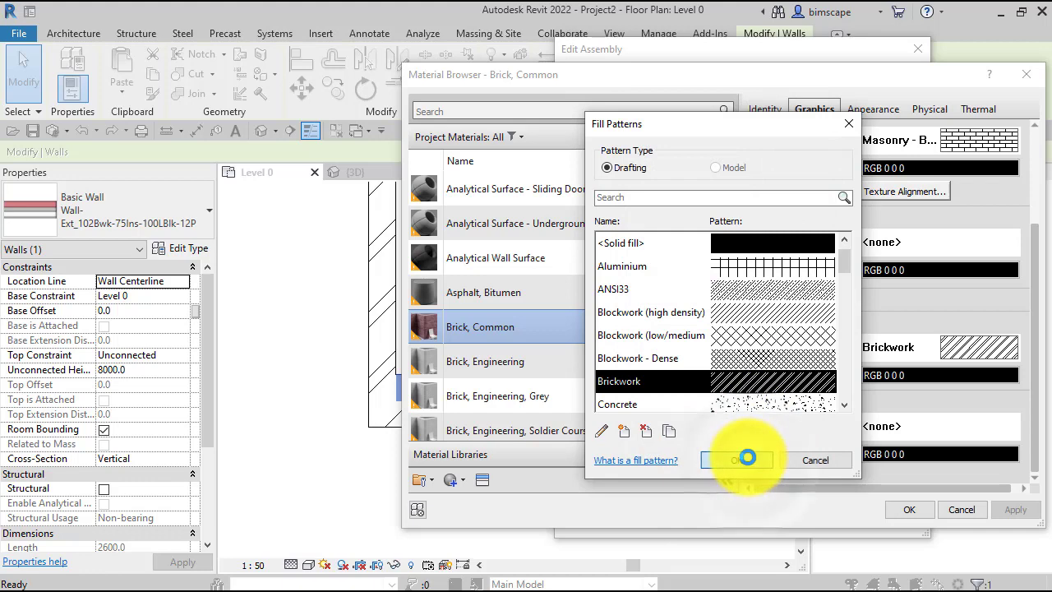
{"action": "left_click", "coordinate": [911, 510]}
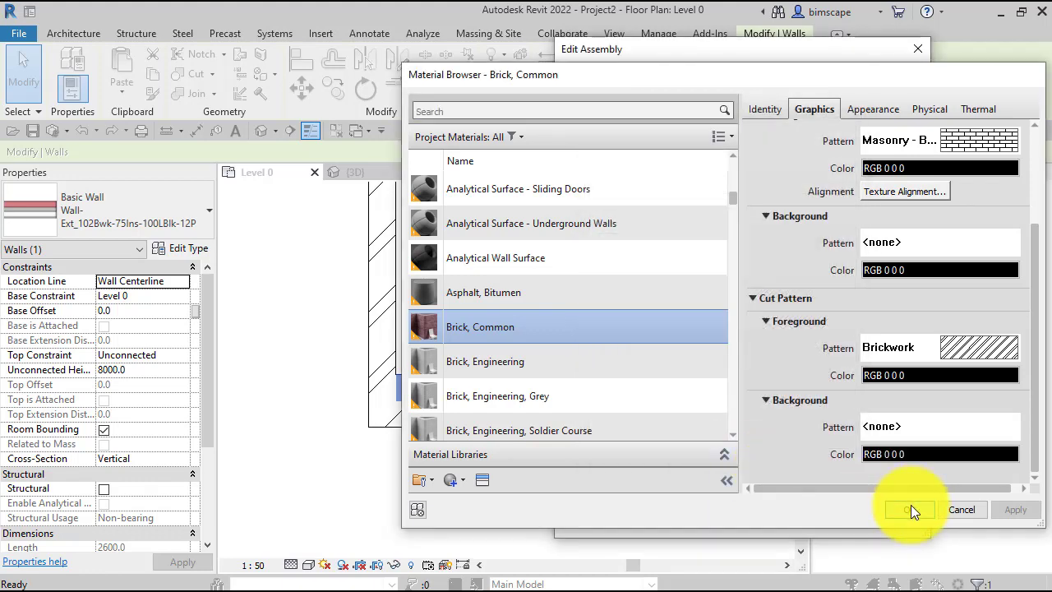
{"action": "left_click", "coordinate": [725, 506]}
{"action": "left_click", "coordinate": [724, 516]}
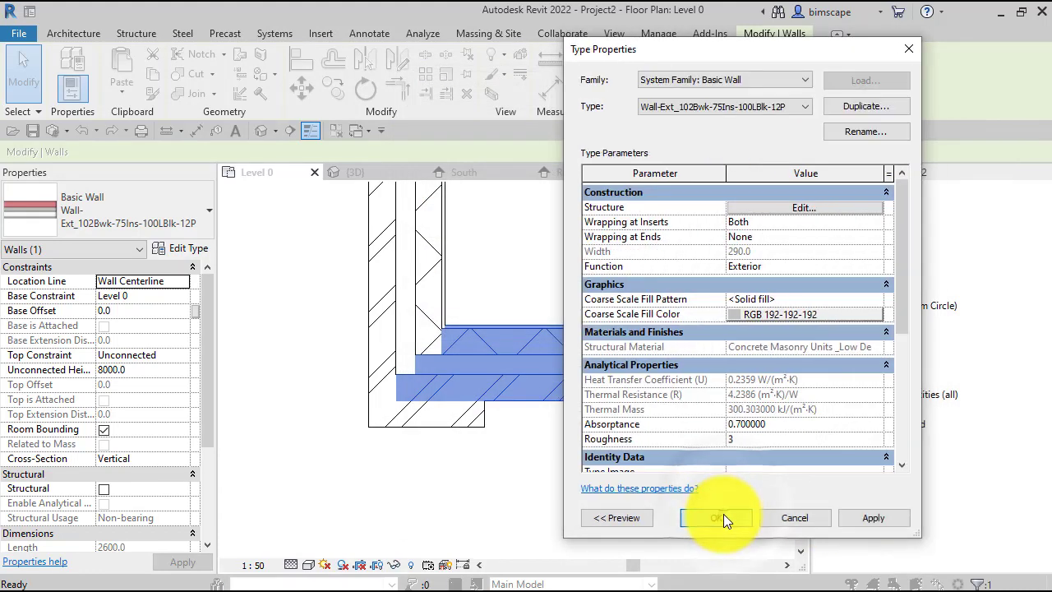
{"action": "left_click", "coordinate": [535, 469]}
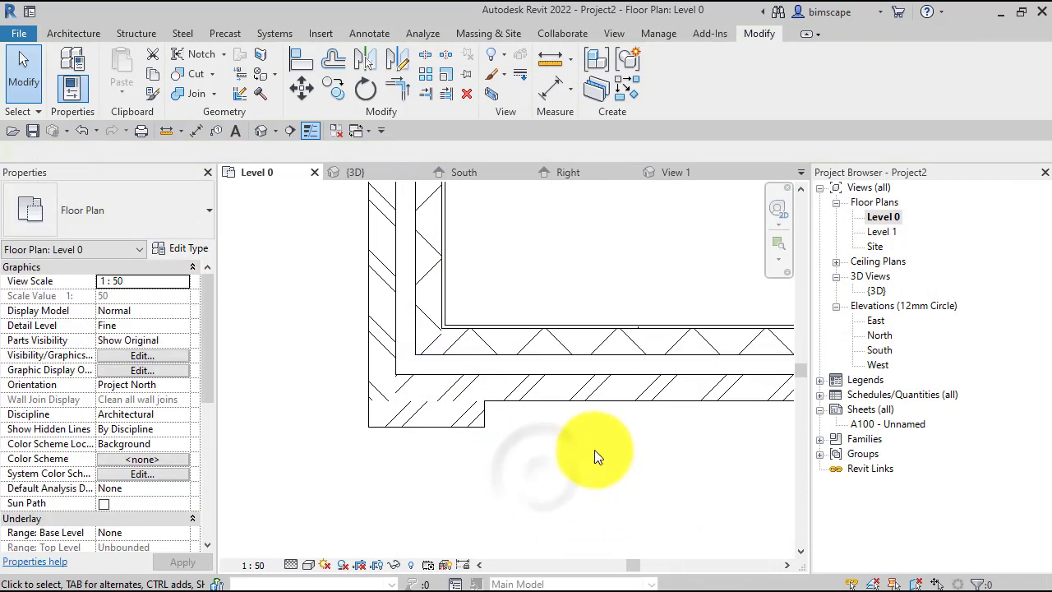
- Examine how the brickwork hatch lines meet between the two walls and the projection at the corner
{"action": "middle_click_drag", "start_coordinate": [594, 449], "coordinate": [564, 460]}
{"action": "scroll", "coordinate": [421, 431], "scroll_direction": "up", "scroll_amount": 1}
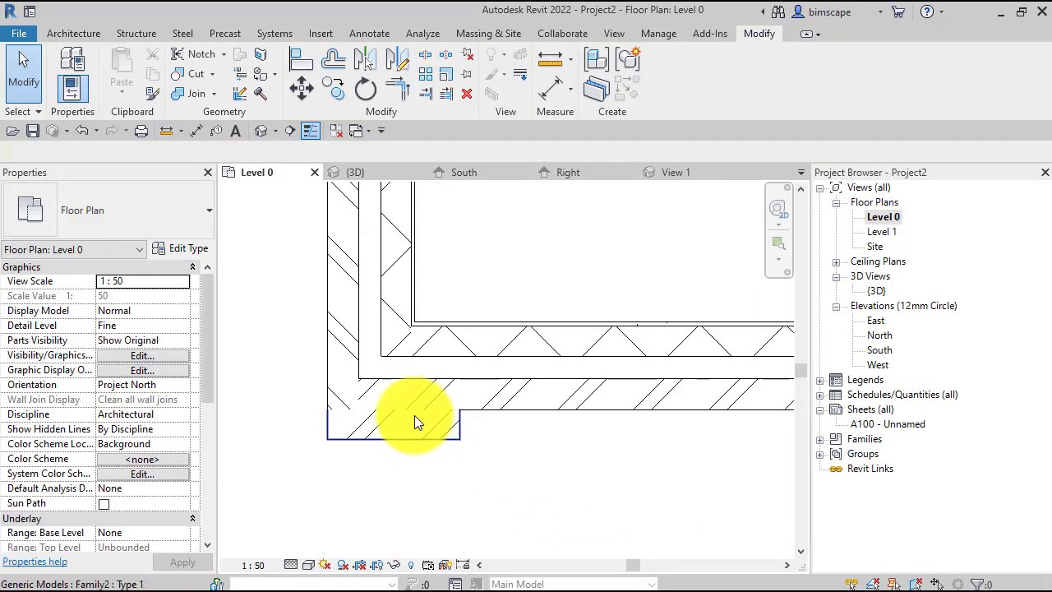
{"action": "middle_click_drag", "start_coordinate": [414, 415], "coordinate": [407, 445]}
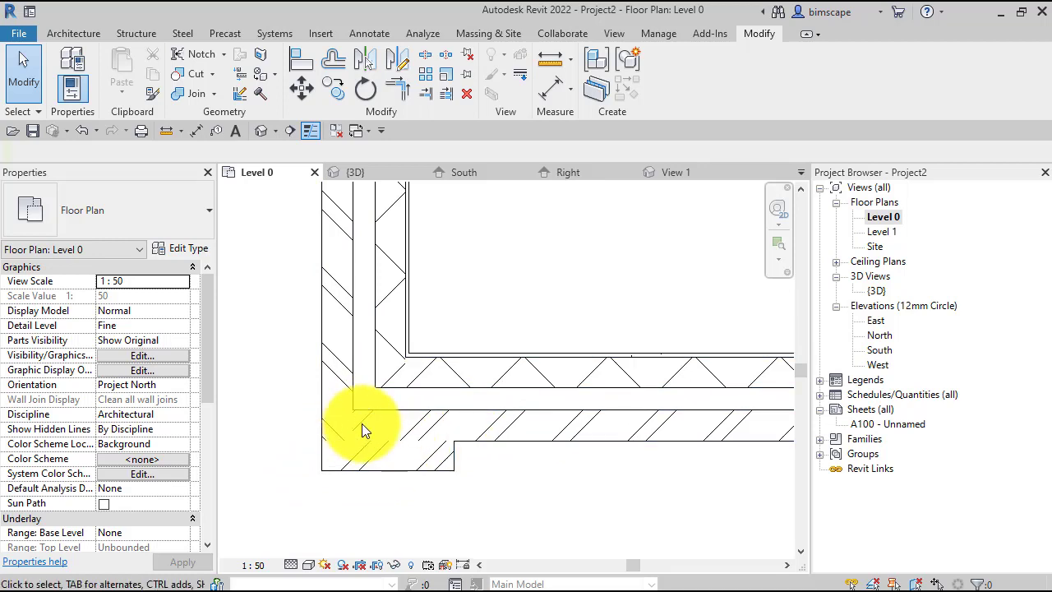
{"action": "scroll", "coordinate": [320, 427], "scroll_direction": "up", "scroll_amount": 3}
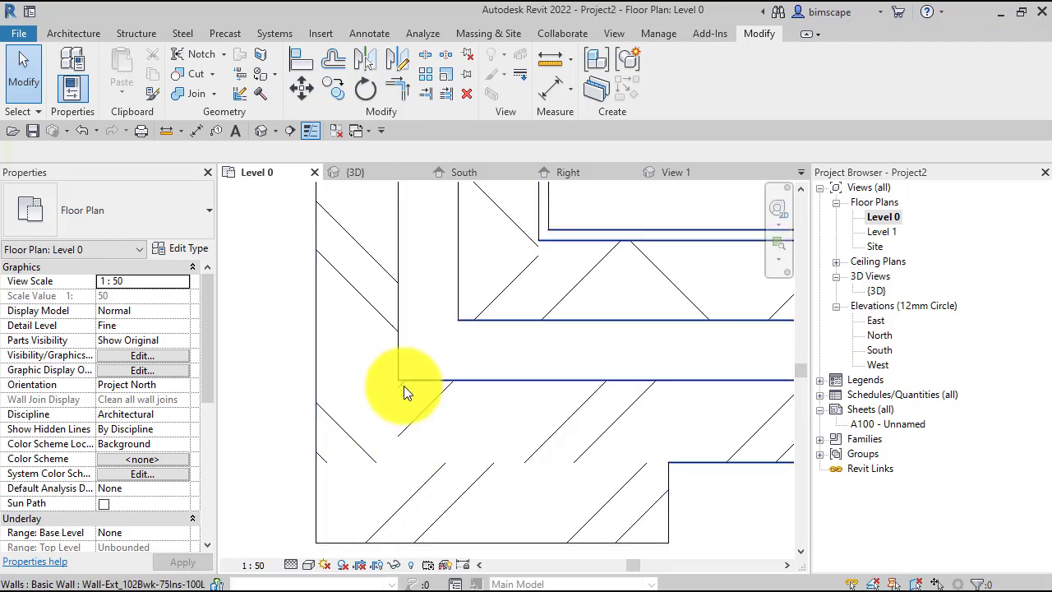
{"action": "mouse_move", "coordinate": [549, 463]}
{"action": "middle_mouse_down"}
{"action": "mouse_move", "coordinate": [601, 457]}
{"action": "mouse_move", "coordinate": [662, 482]}
{"action": "mouse_move", "coordinate": [535, 502]}
{"action": "mouse_move", "coordinate": [430, 493]}
{"action": "mouse_move", "coordinate": [422, 482]}
{"action": "mouse_move", "coordinate": [439, 499]}
{"action": "mouse_move", "coordinate": [435, 485]}
{"action": "middle_mouse_up"}
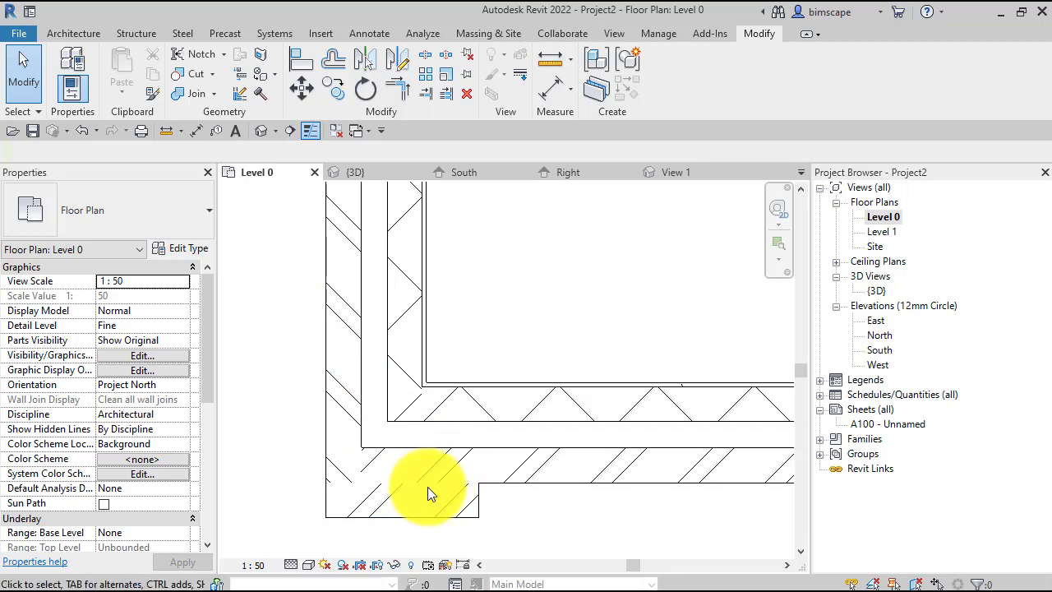
{"action": "middle_click_drag", "start_coordinate": [559, 518], "coordinate": [564, 518]}
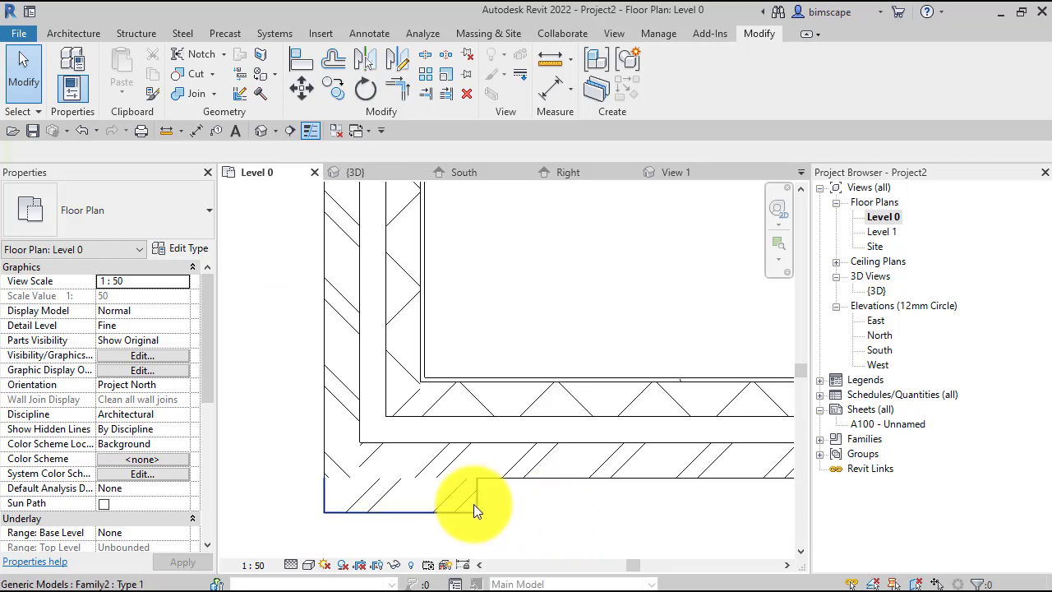
- Reopen the Brick, Common material's cut pattern settings from the horizontal cavity wall's type structure
{"action": "left_click", "coordinate": [498, 443]}
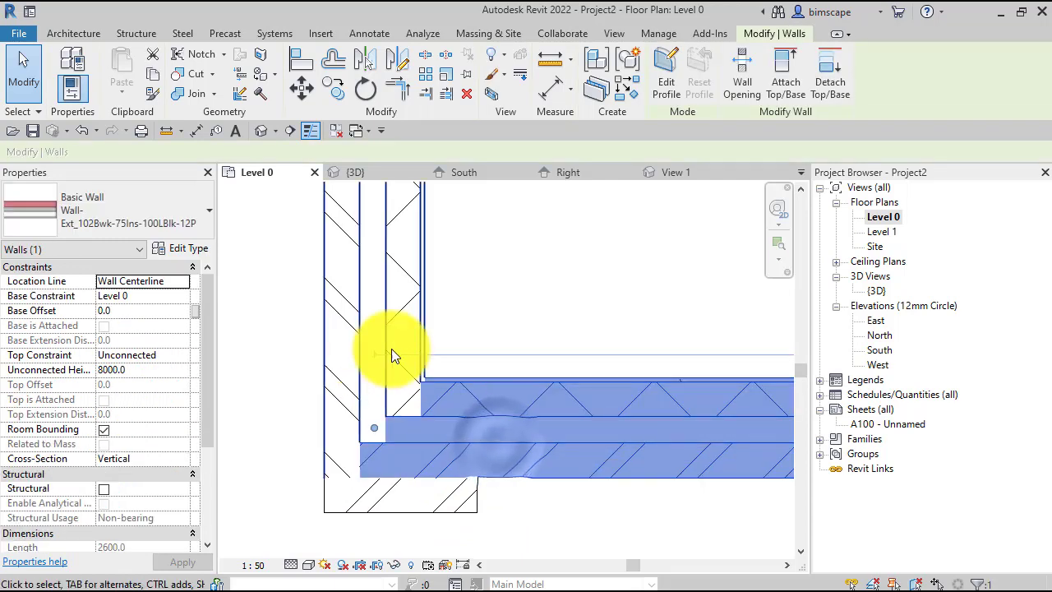
{"action": "left_click", "coordinate": [185, 251]}
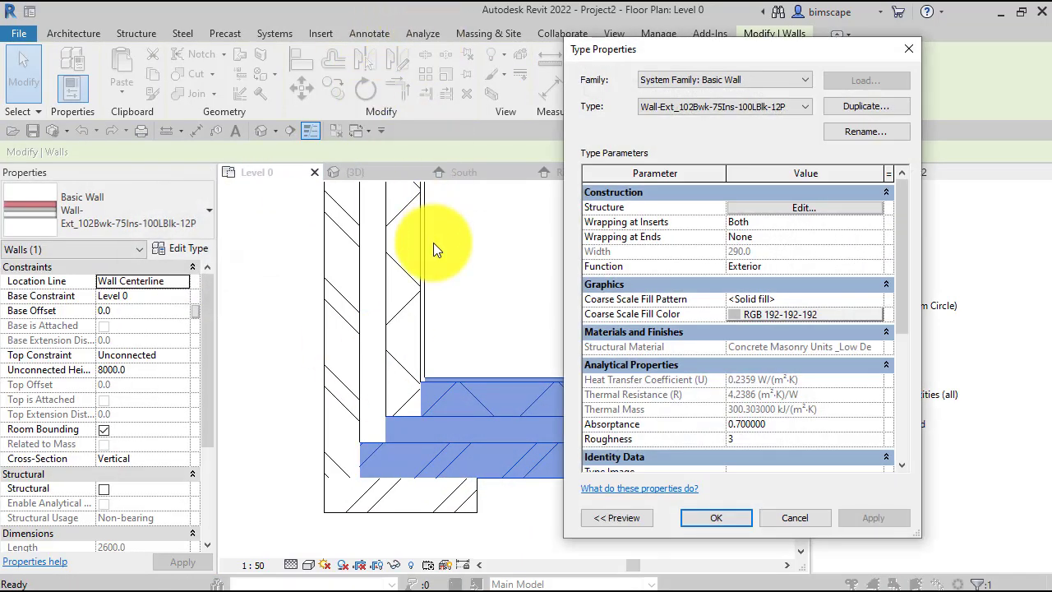
{"action": "left_click", "coordinate": [737, 207]}
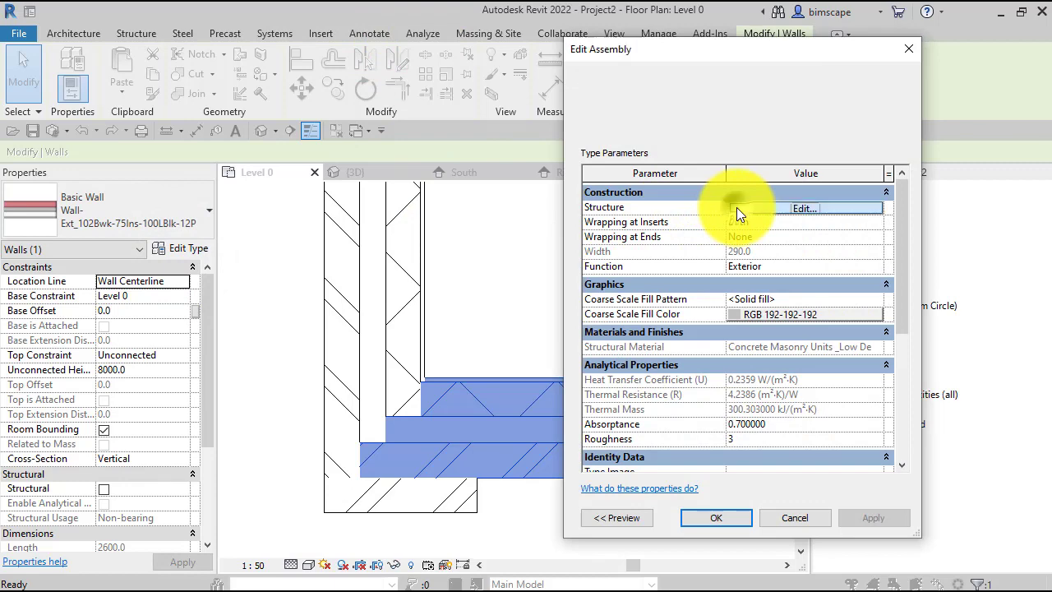
{"action": "left_click", "coordinate": [670, 231]}
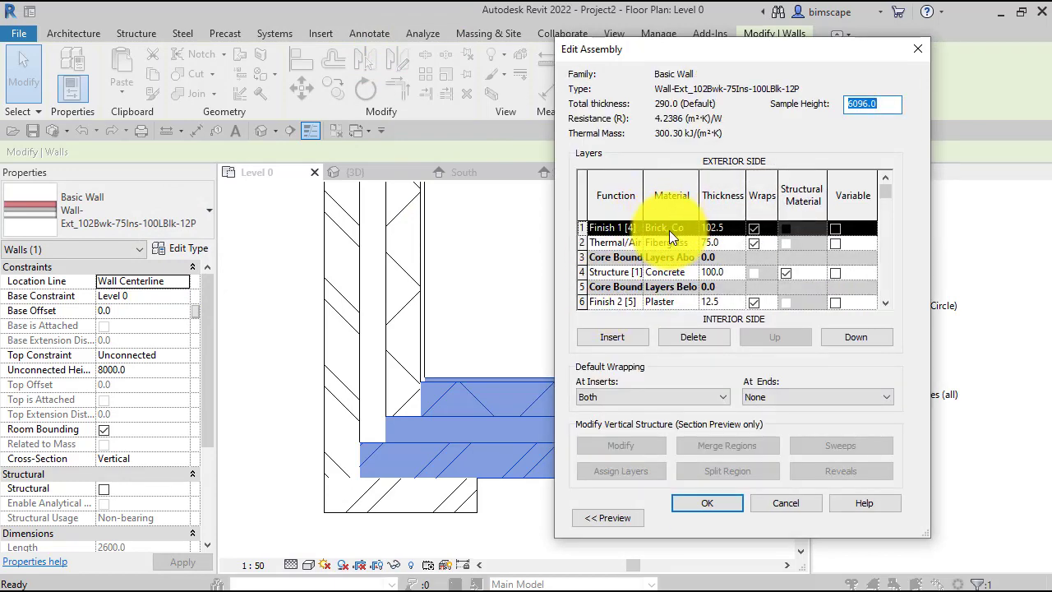
{"action": "left_click", "coordinate": [694, 226]}
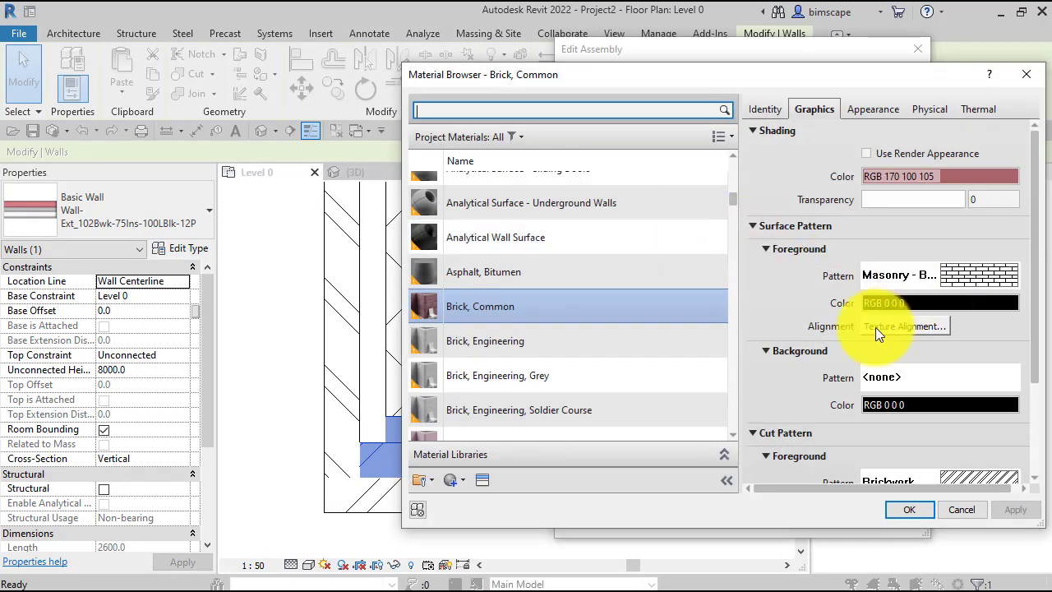
{"action": "scroll", "coordinate": [868, 380], "scroll_direction": "down", "scroll_amount": 3}
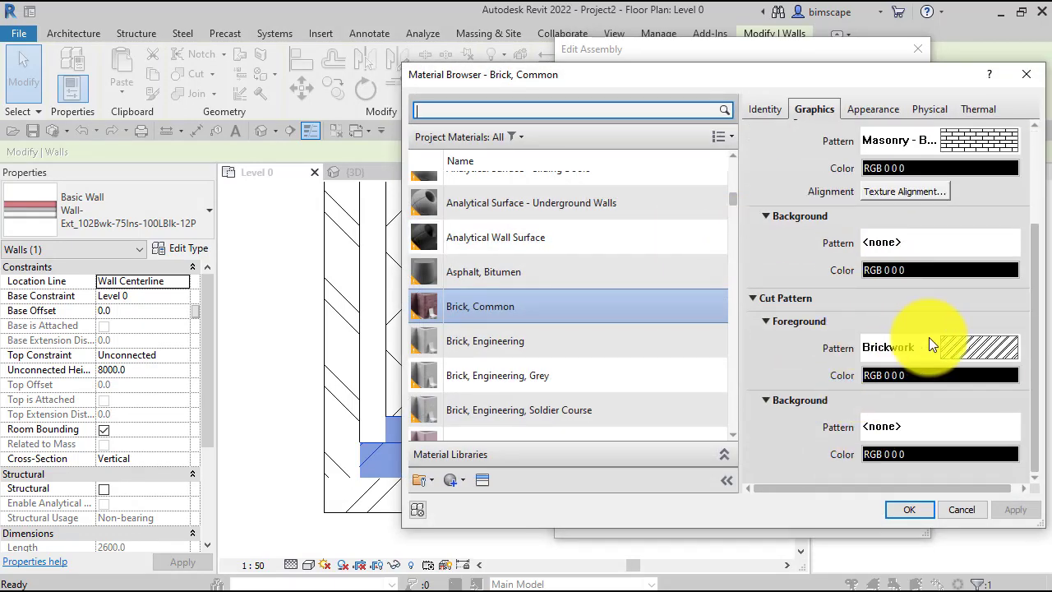
- Set the Brickwork cut pattern's orientation in host layers to Orient To View and apply it to the wall type
{"action": "left_click", "coordinate": [984, 344]}
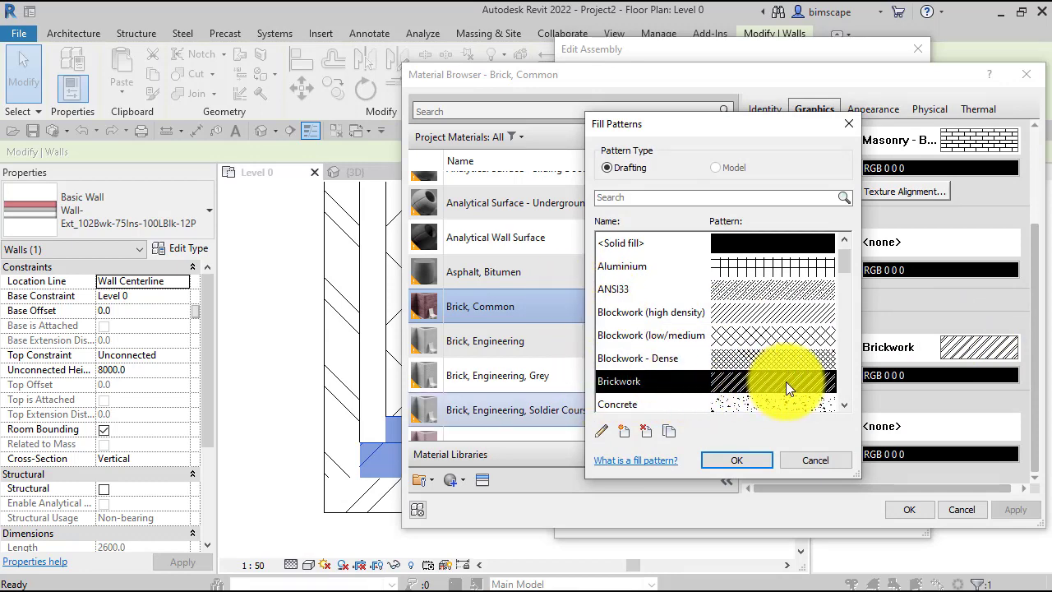
{"action": "left_click", "coordinate": [600, 433]}
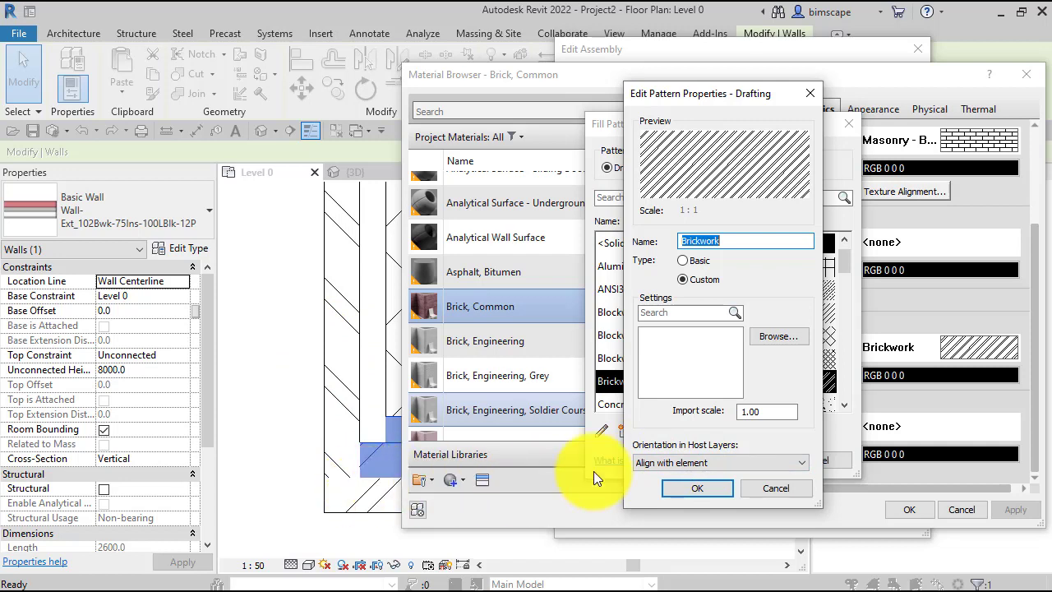
{"action": "left_click", "coordinate": [789, 460]}
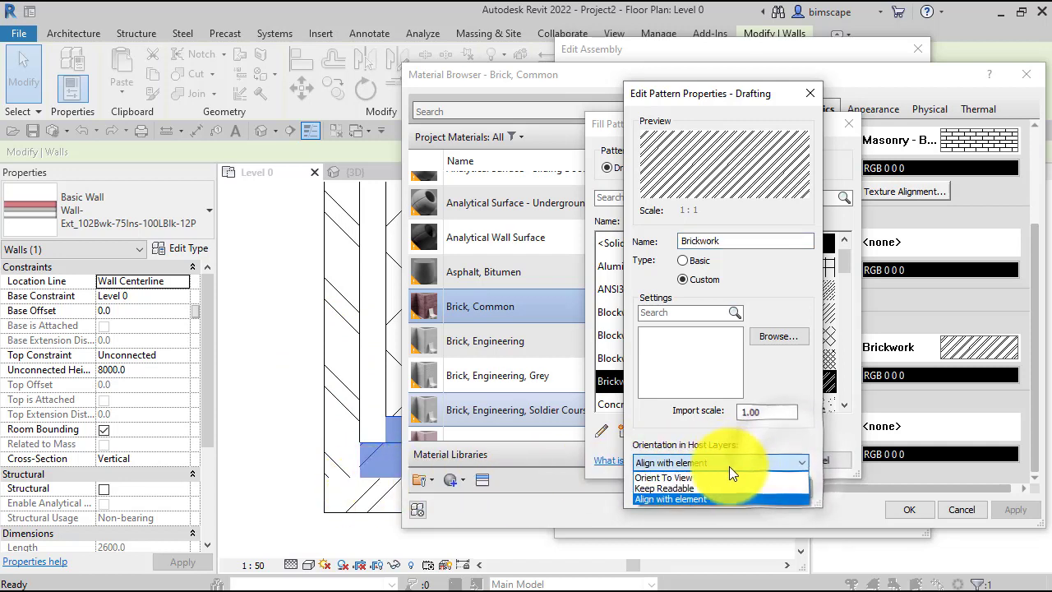
{"action": "left_click", "coordinate": [669, 478]}
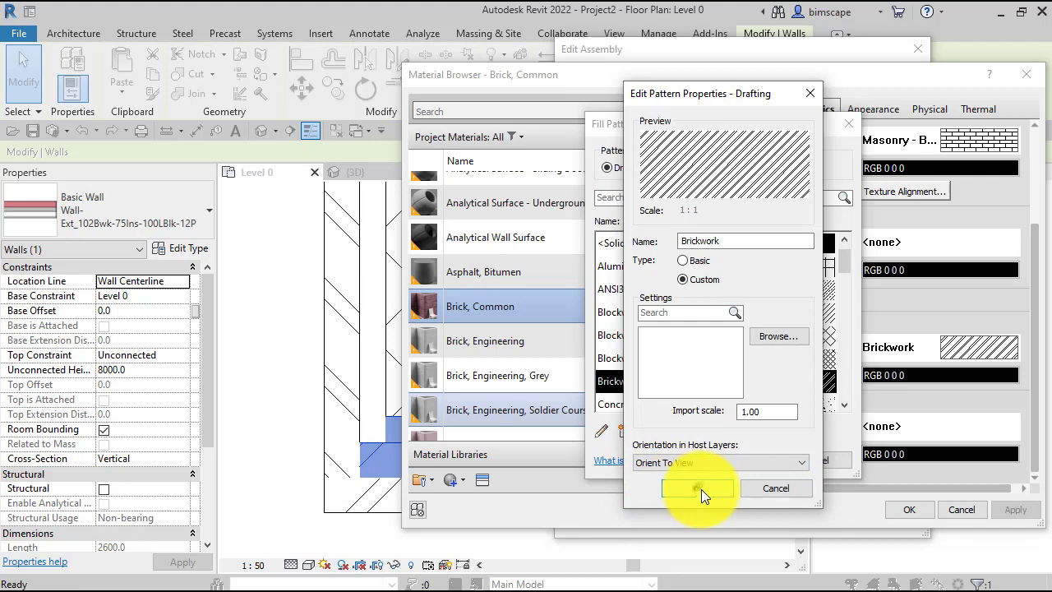
{"action": "left_click", "coordinate": [700, 488]}
{"action": "left_click", "coordinate": [746, 465]}
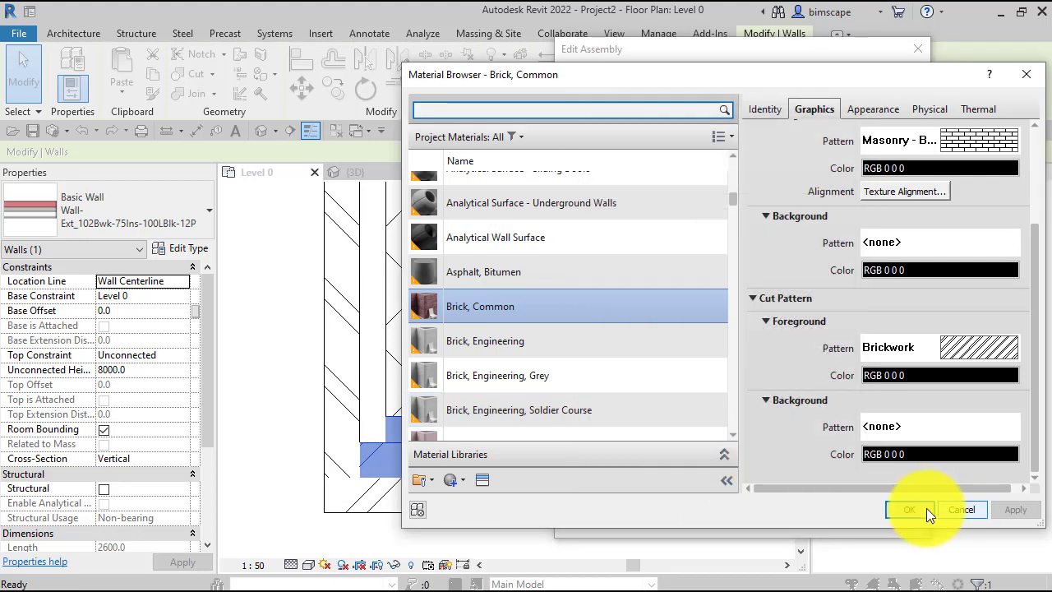
{"action": "left_click", "coordinate": [926, 508]}
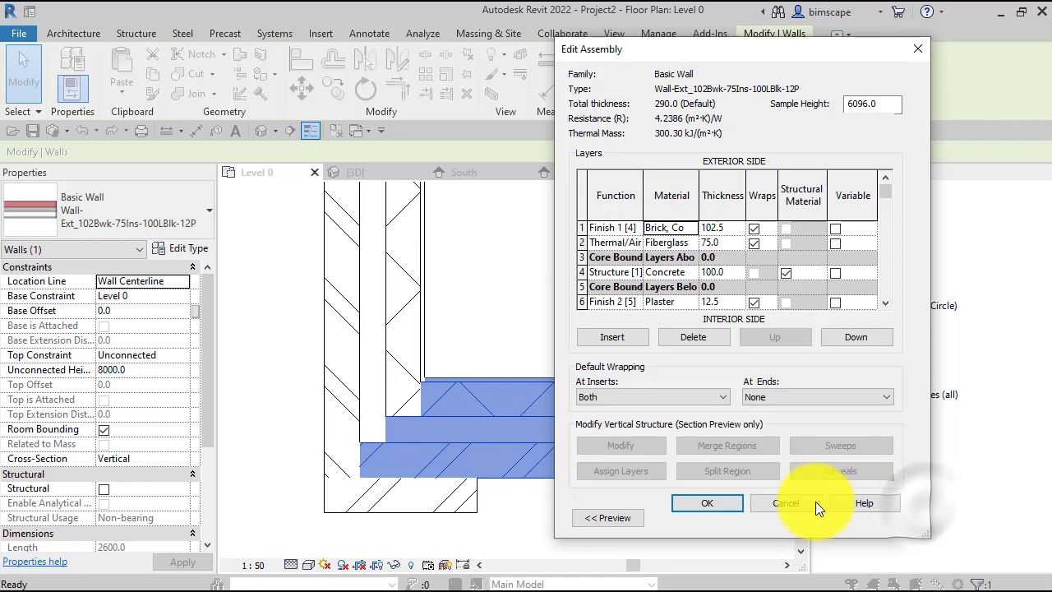
{"action": "left_click", "coordinate": [712, 504]}
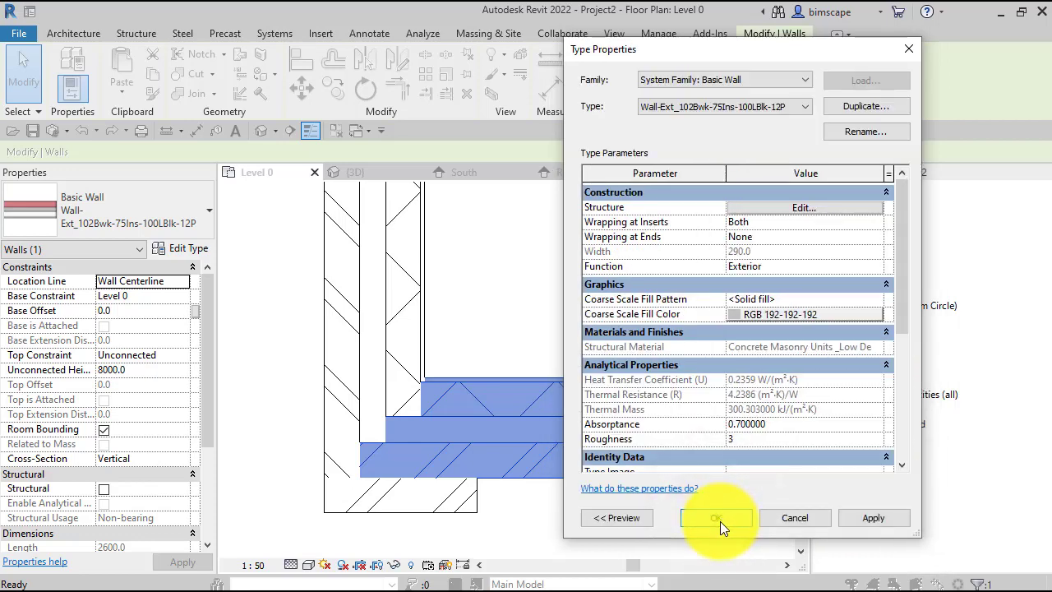
{"action": "left_click", "coordinate": [720, 519]}
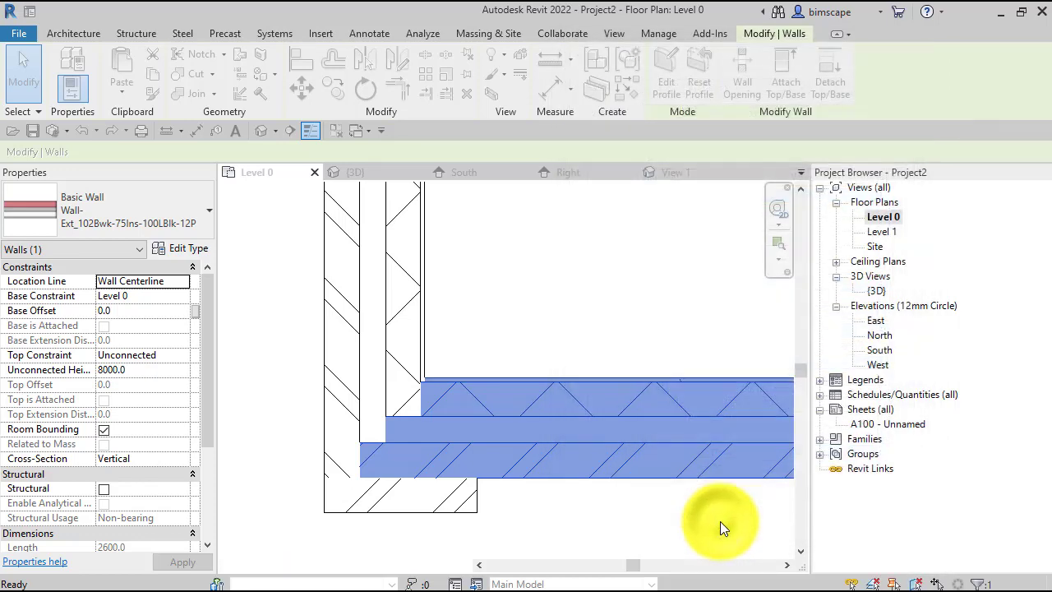
{"action": "left_click", "coordinate": [562, 514]}
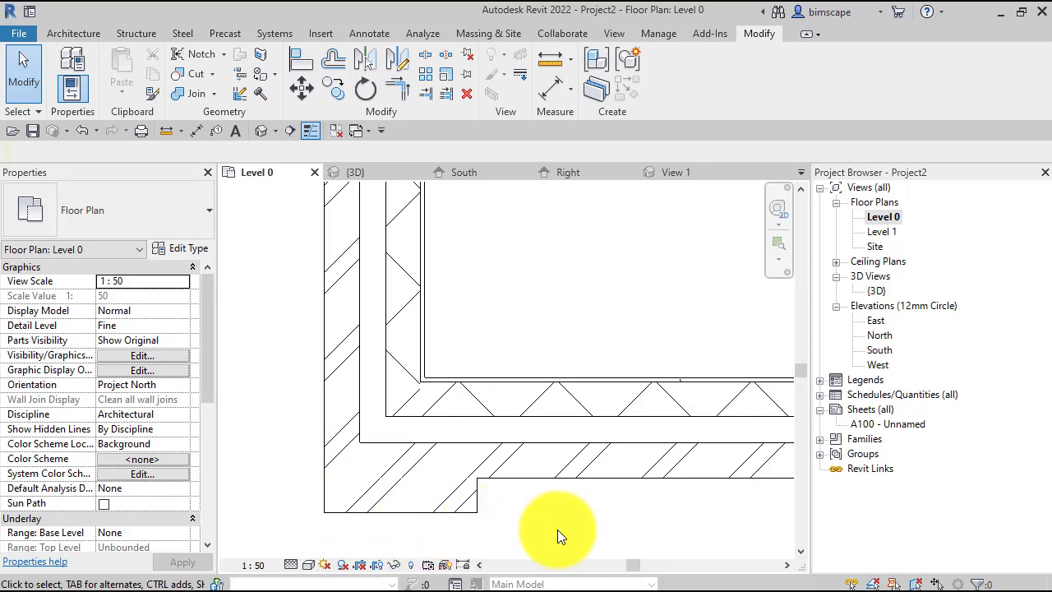
- Place a Family2 Type 1 component on the horizontal wall's outer brick face, about 975 mm from the inner corner
{"action": "scroll", "coordinate": [557, 529], "scroll_direction": "down", "scroll_amount": 2}
{"action": "middle_click_drag", "start_coordinate": [658, 549], "coordinate": [535, 458]}
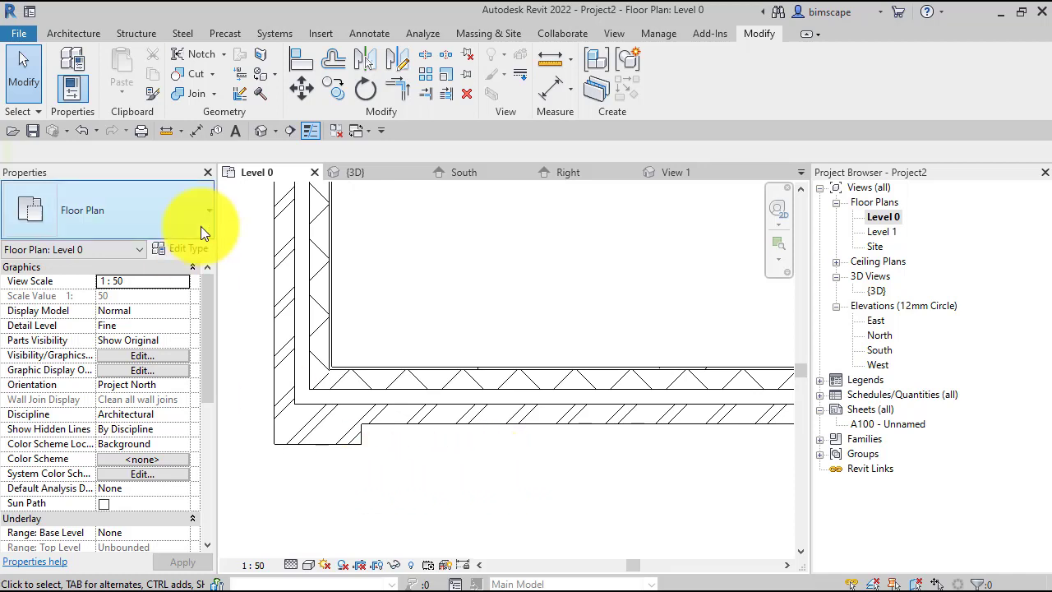
{"action": "left_click", "coordinate": [51, 34]}
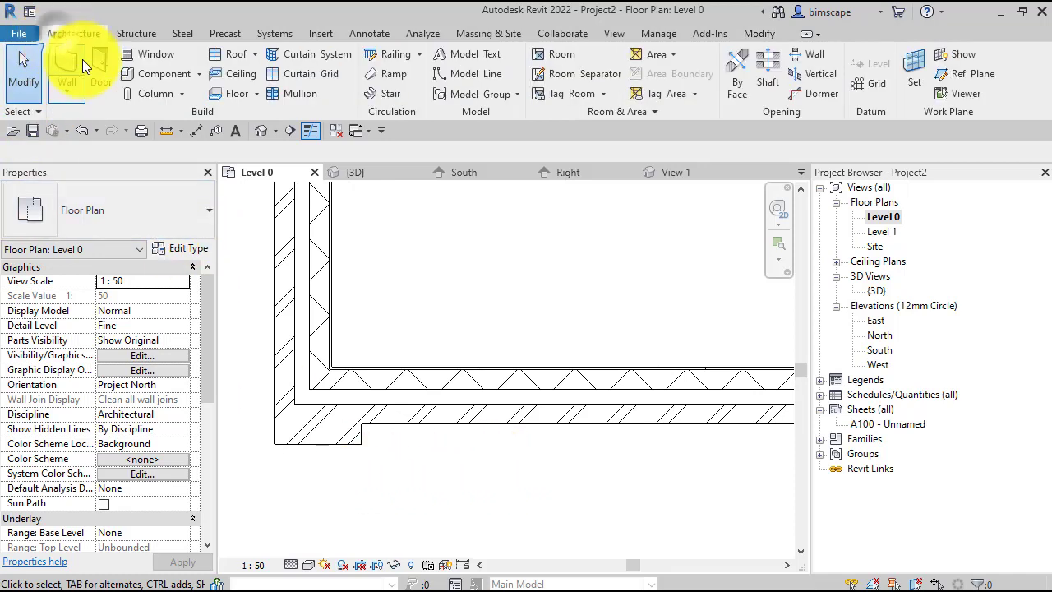
{"action": "left_click", "coordinate": [147, 74]}
{"action": "left_click", "coordinate": [608, 426]}
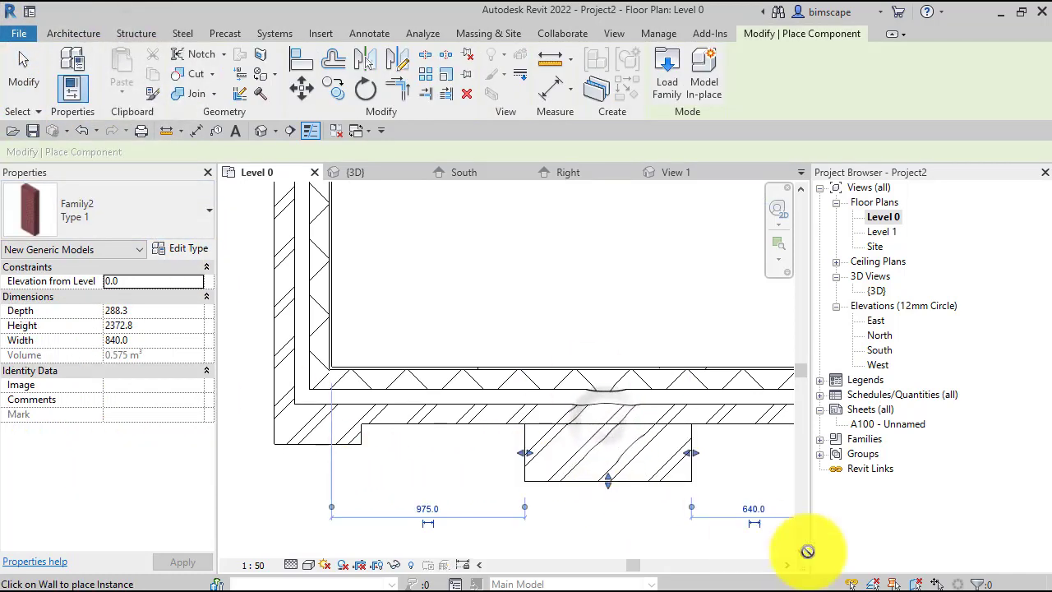
{"action": "middle_click_drag", "start_coordinate": [693, 519], "coordinate": [600, 435]}
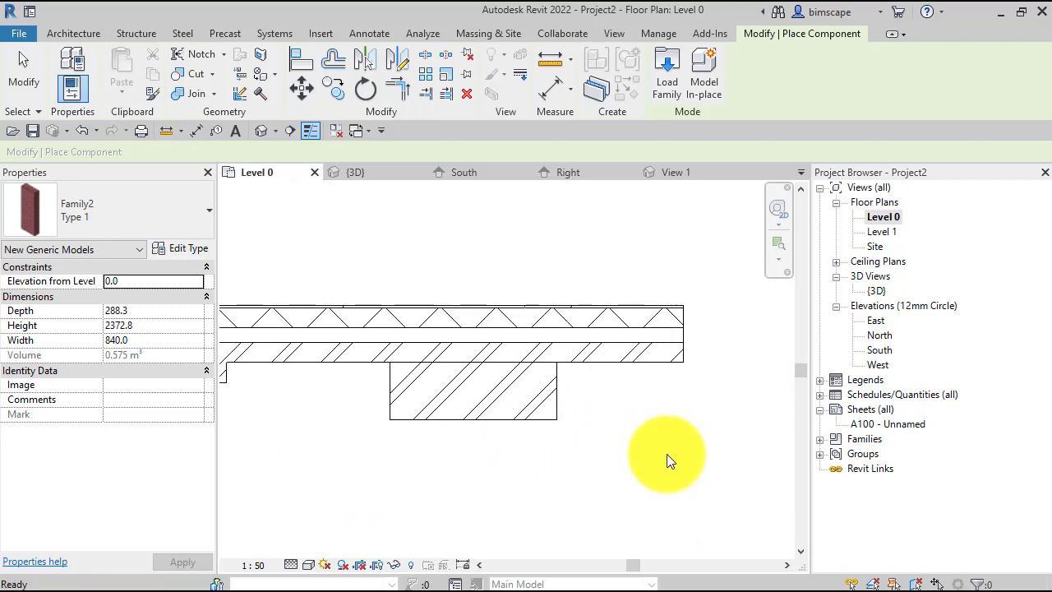
{"action": "key", "text": "Escape"}
{"action": "key", "text": "Escape"}
- Examine how the brickwork hatch runs through the corner projection and beside the newly placed component
{"action": "scroll", "coordinate": [527, 465], "scroll_direction": "down", "scroll_amount": 1}
{"action": "middle_click_drag", "start_coordinate": [557, 503], "coordinate": [577, 502]}
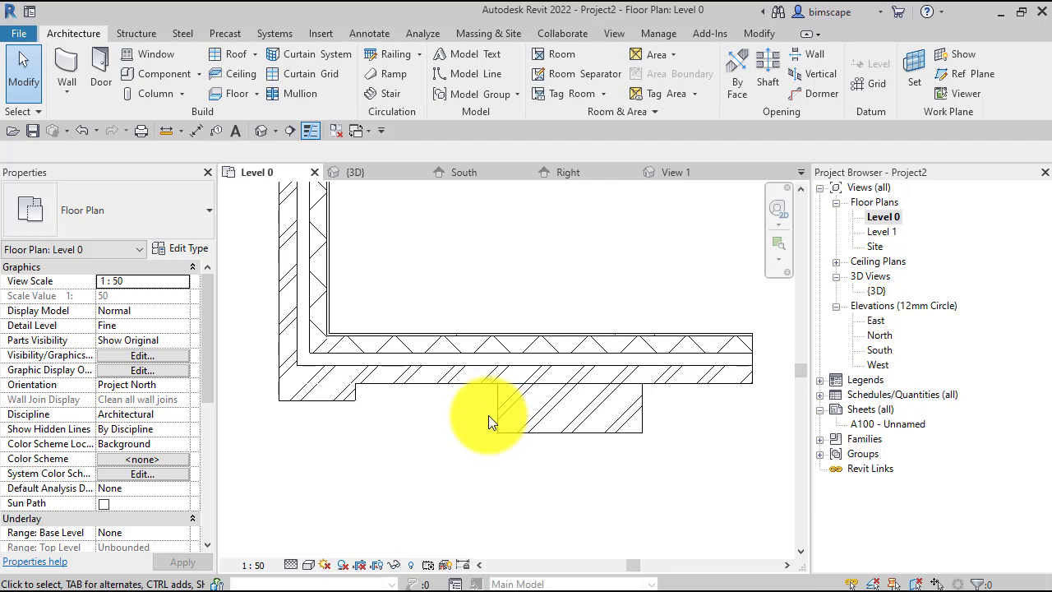
{"action": "middle_click_drag", "start_coordinate": [417, 452], "coordinate": [438, 450]}
{"action": "scroll", "coordinate": [436, 454], "scroll_direction": "up", "scroll_amount": 1}
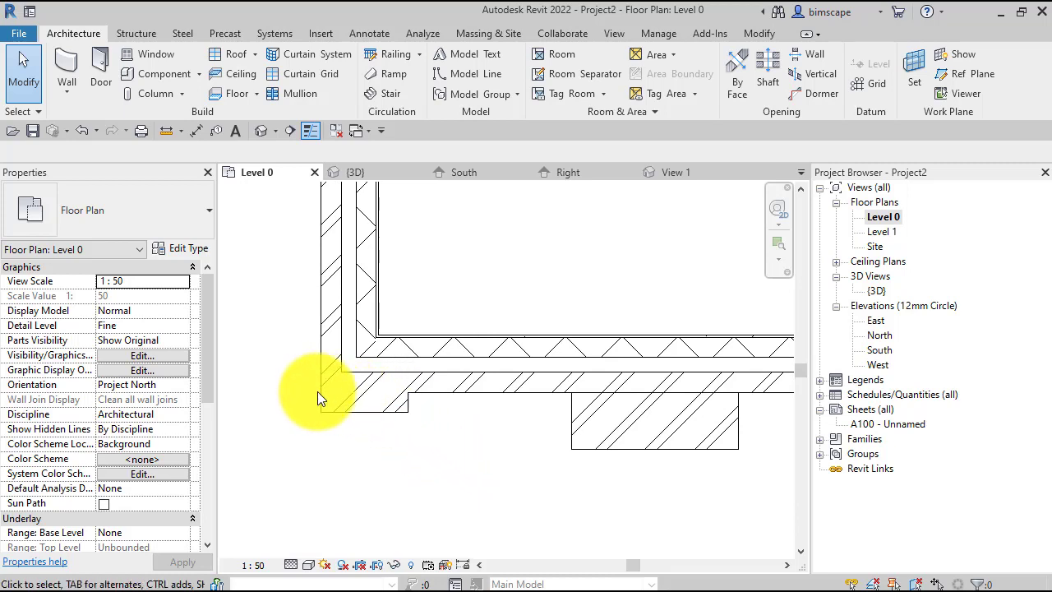
{"action": "scroll", "coordinate": [309, 373], "scroll_direction": "up", "scroll_amount": 2}
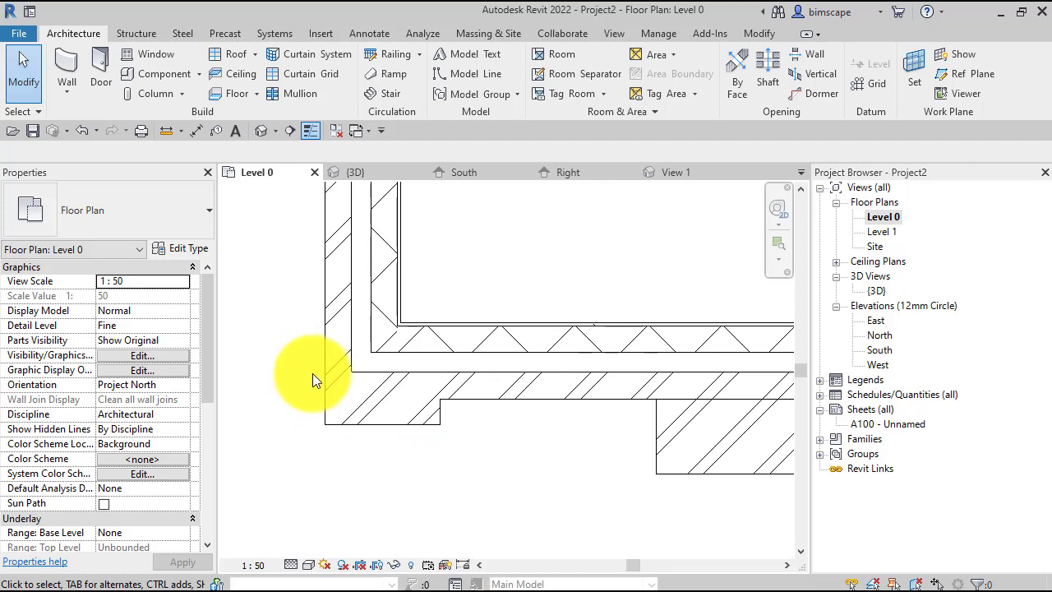
{"action": "middle_click_drag", "start_coordinate": [486, 450], "coordinate": [498, 467]}
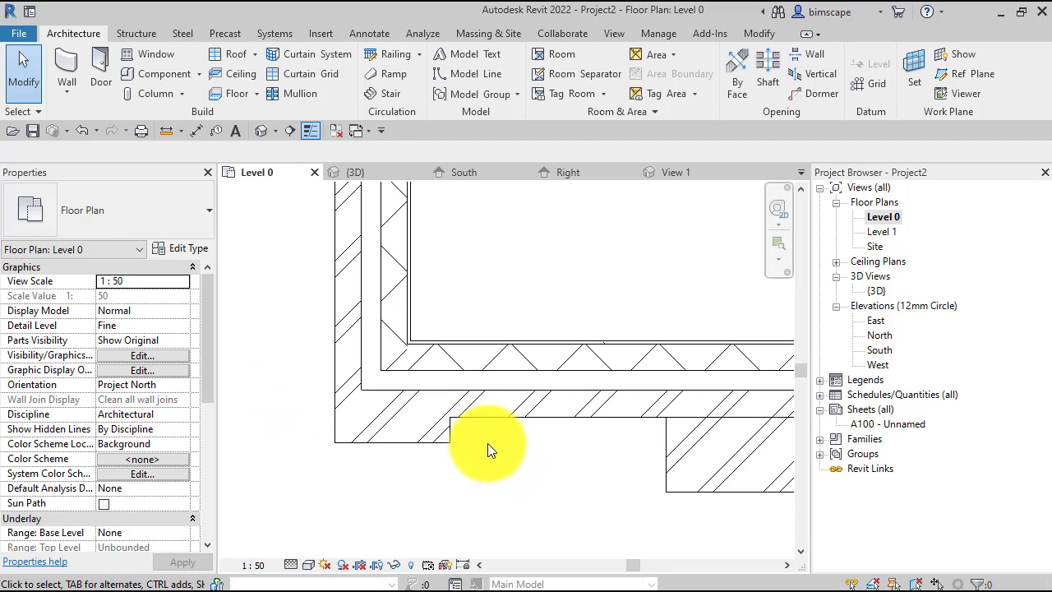